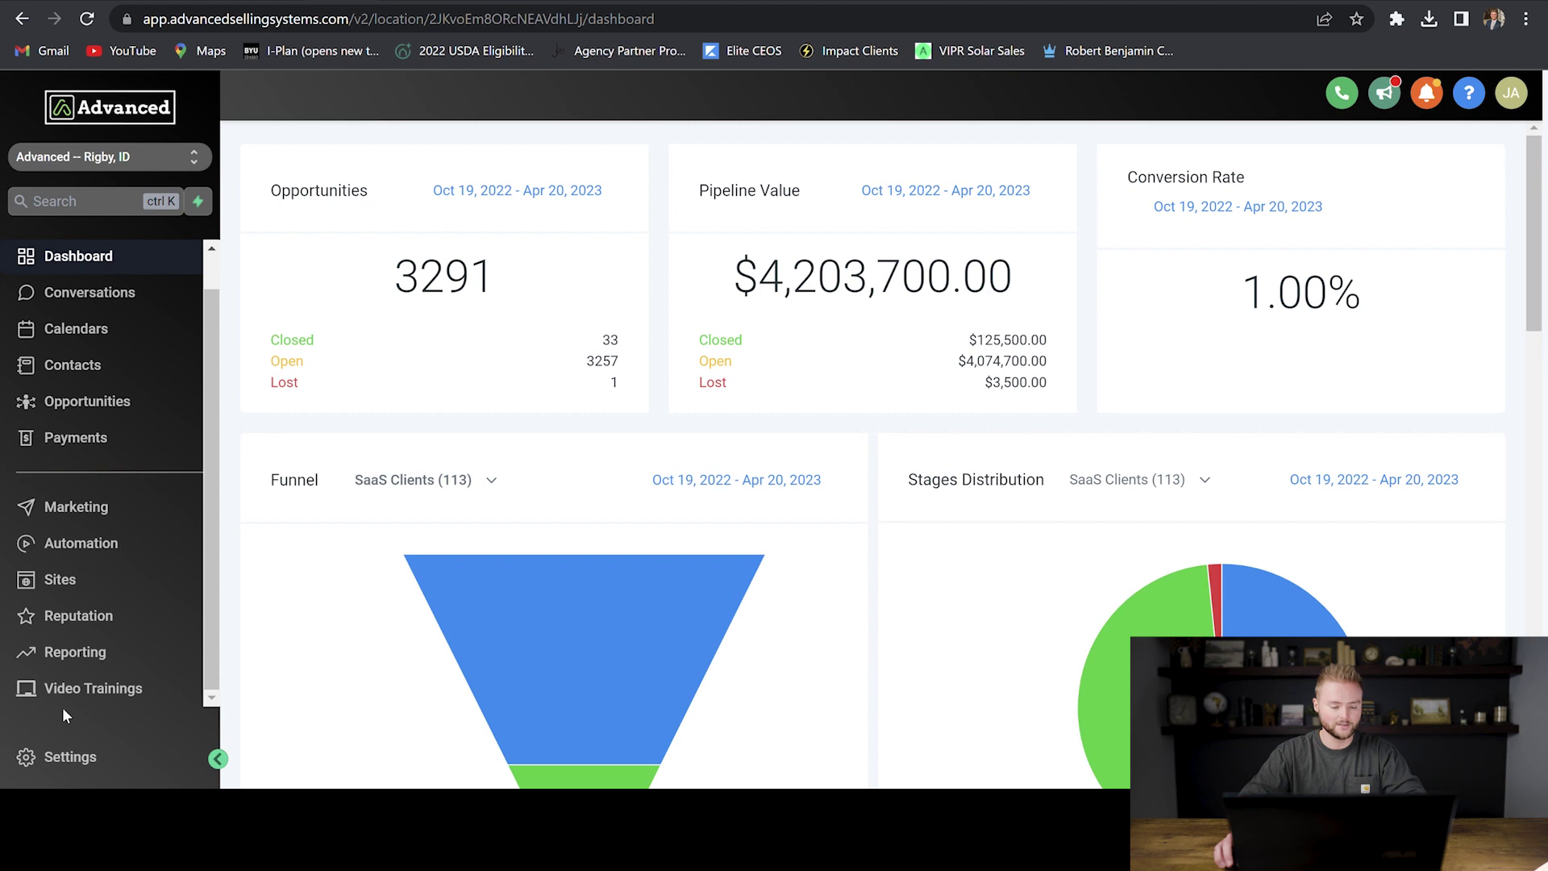
Switch to the agency view and open its Custom Menu Link settings.
click(180, 162)
click(320, 230)
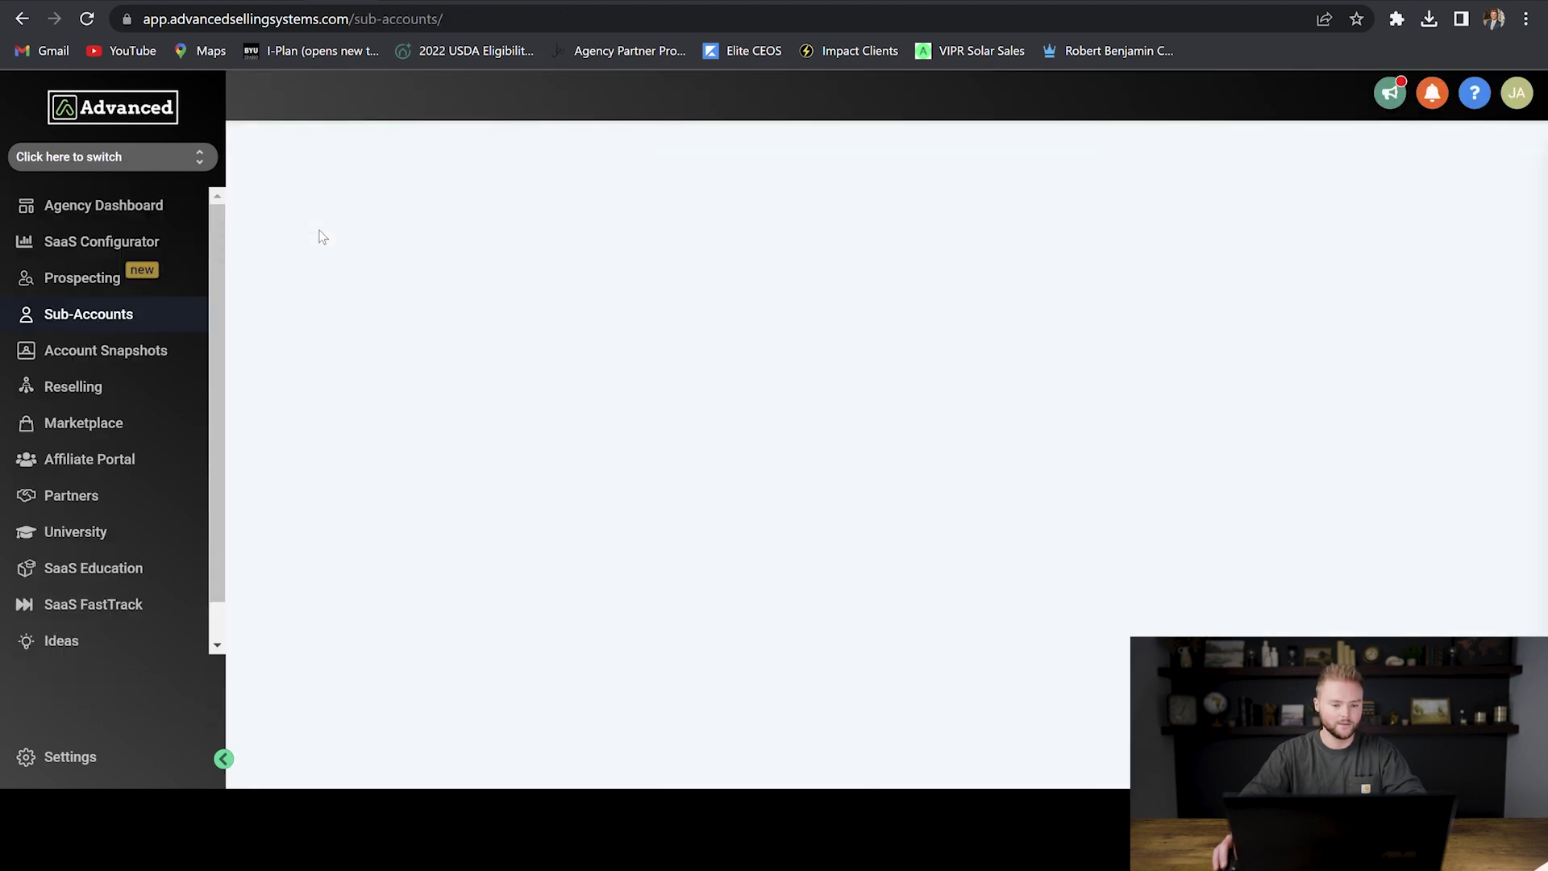
click(95, 762)
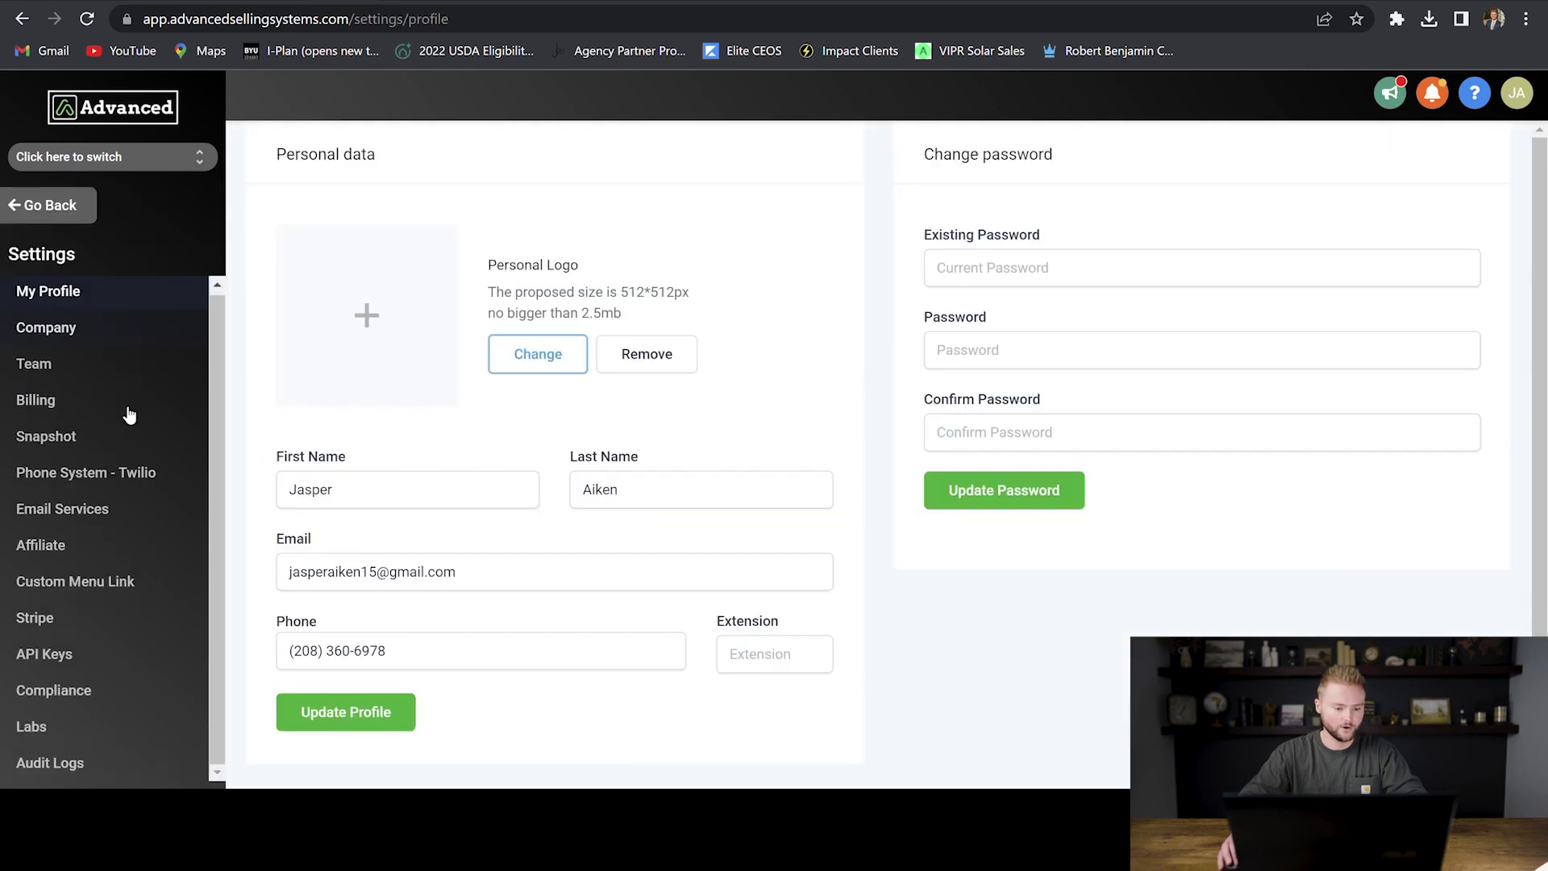
click(101, 598)
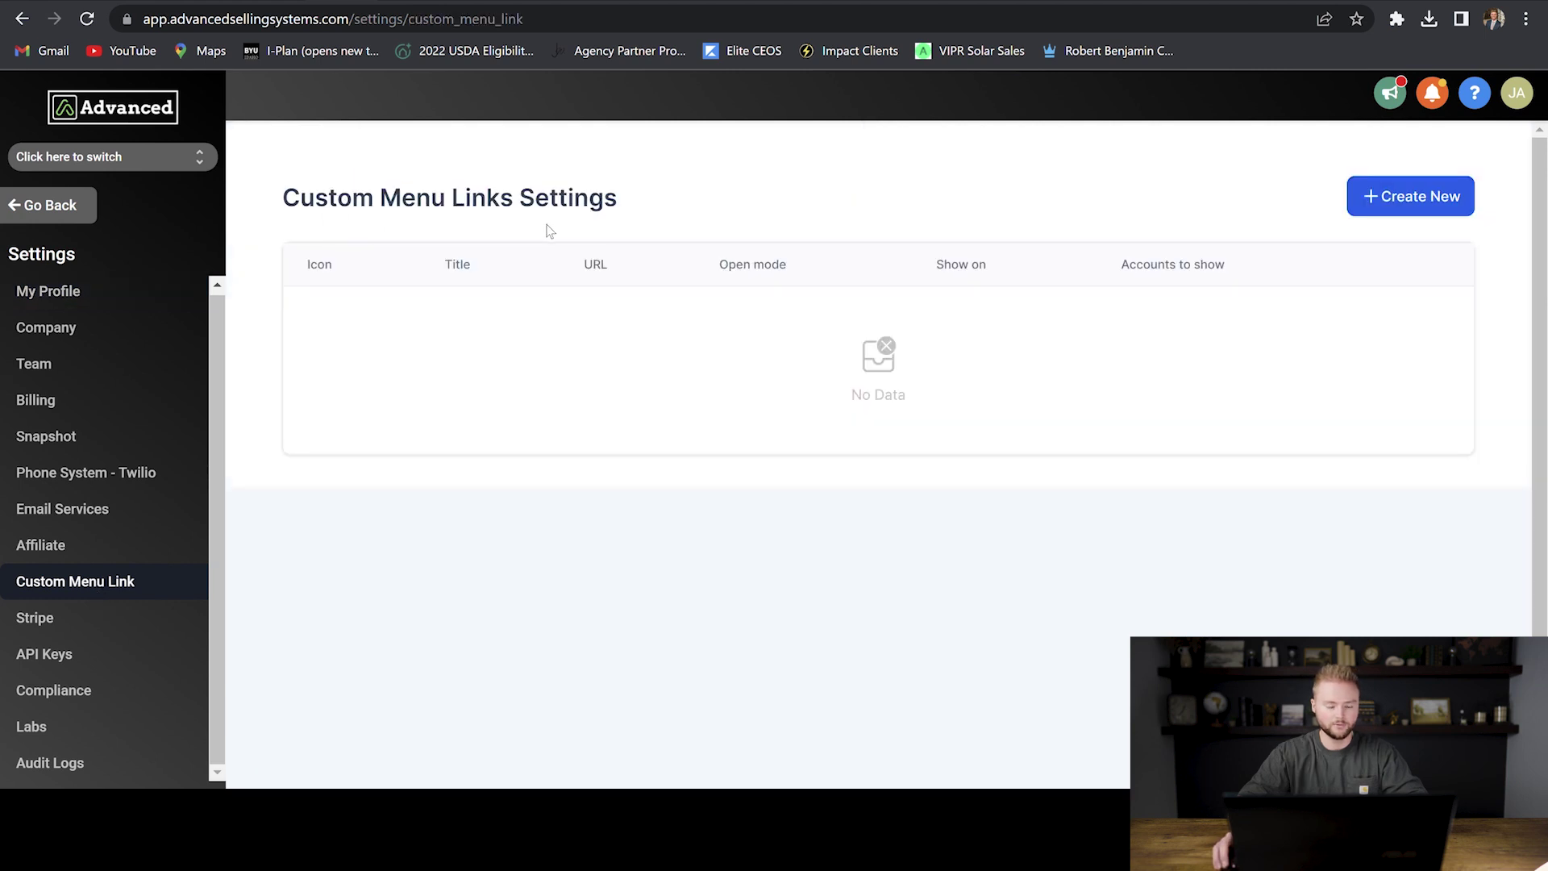
click(1417, 203)
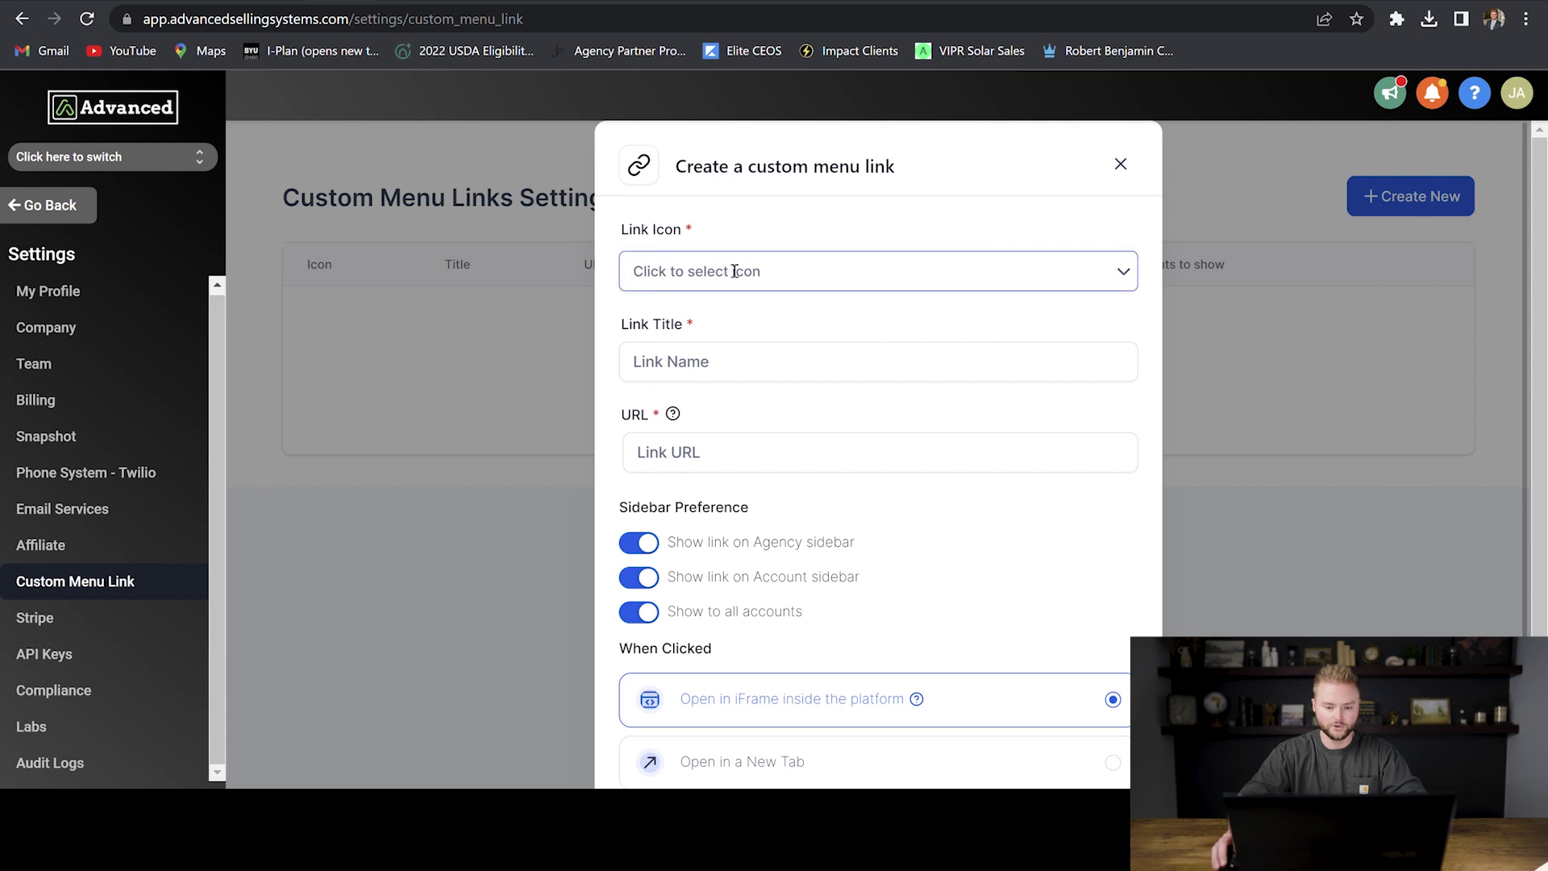
click(835, 274)
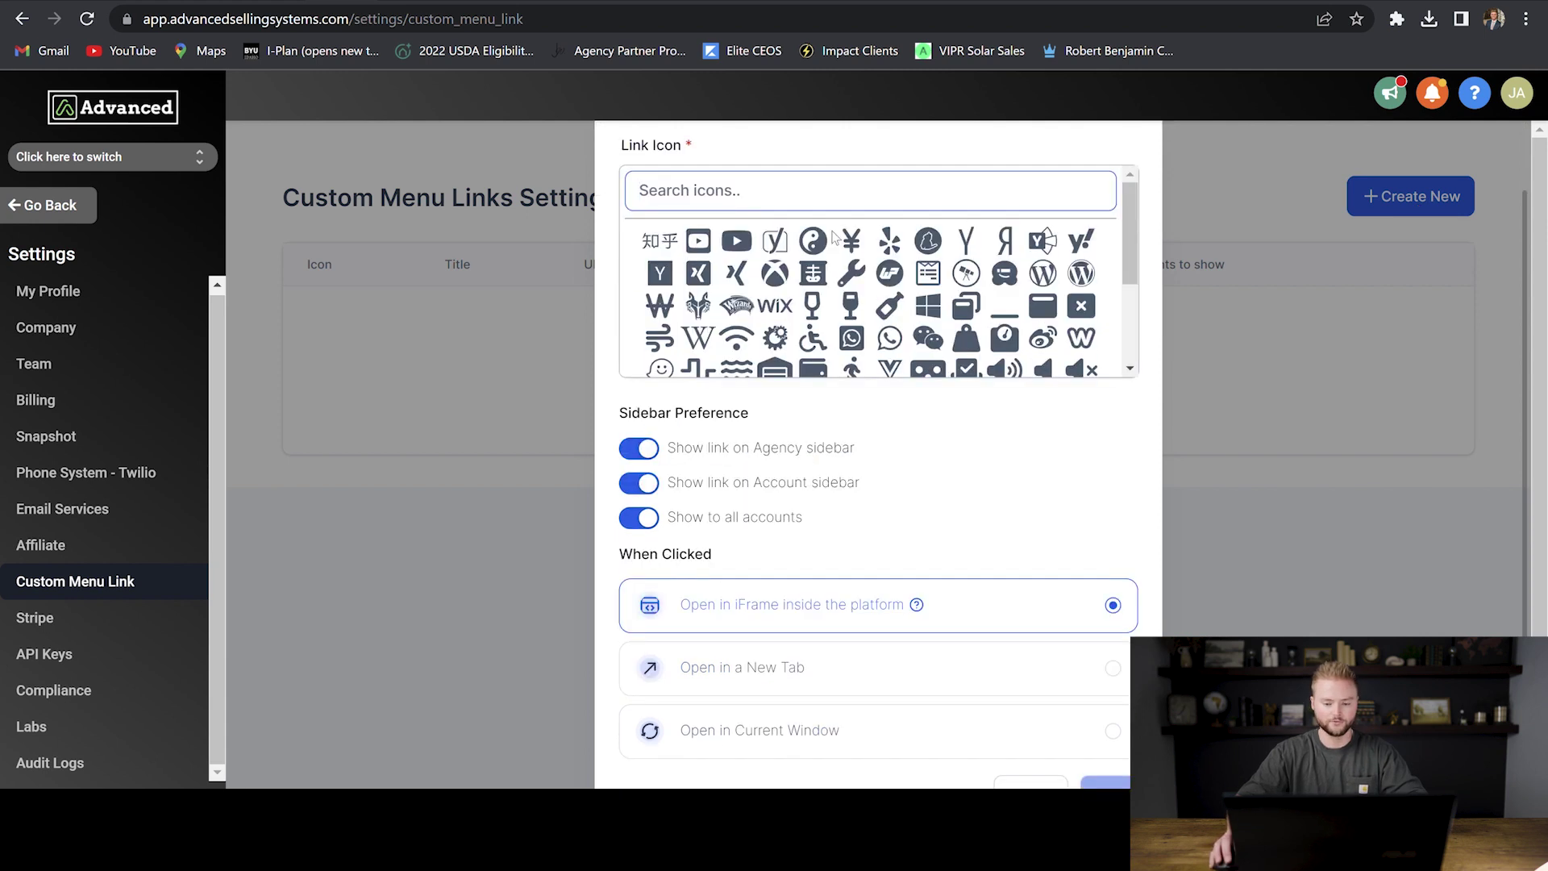
scroll(832, 234, down, 2)
scroll(833, 234, up, 3)
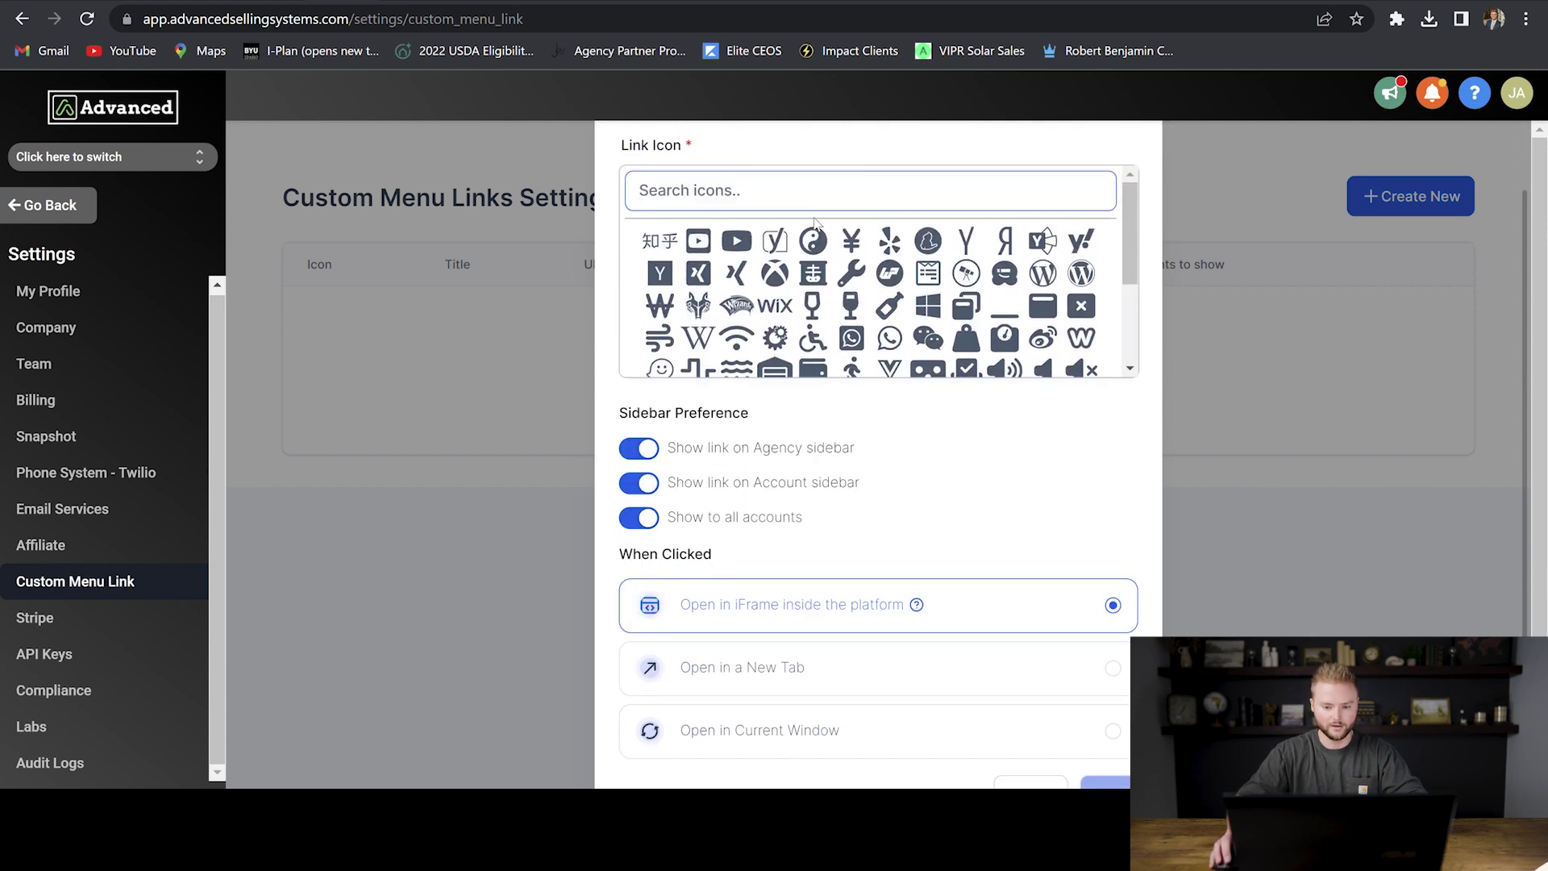
text(book)
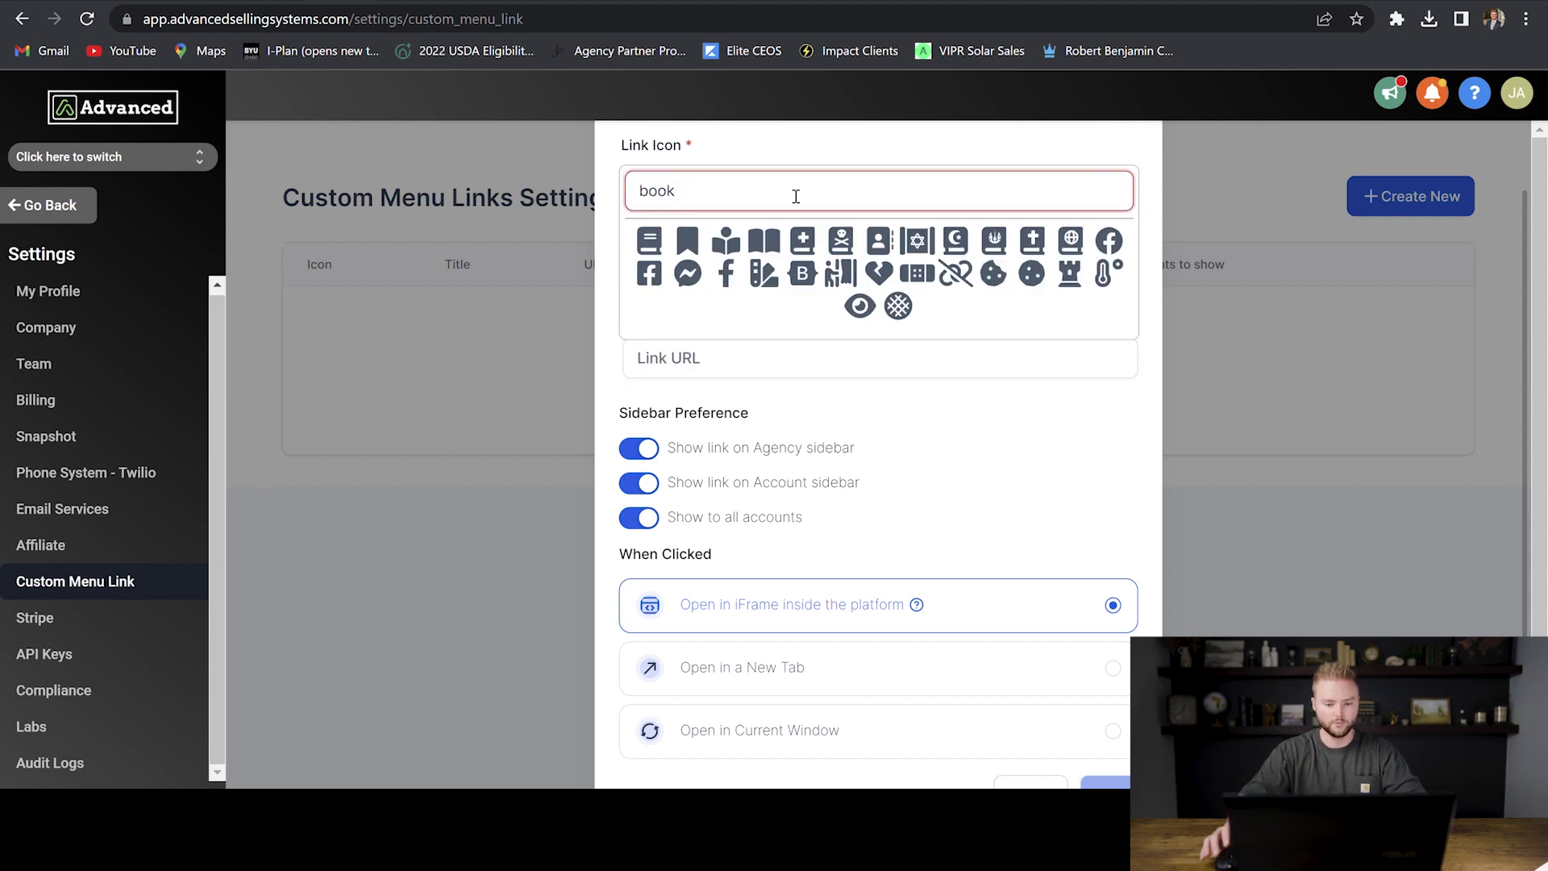
click(650, 242)
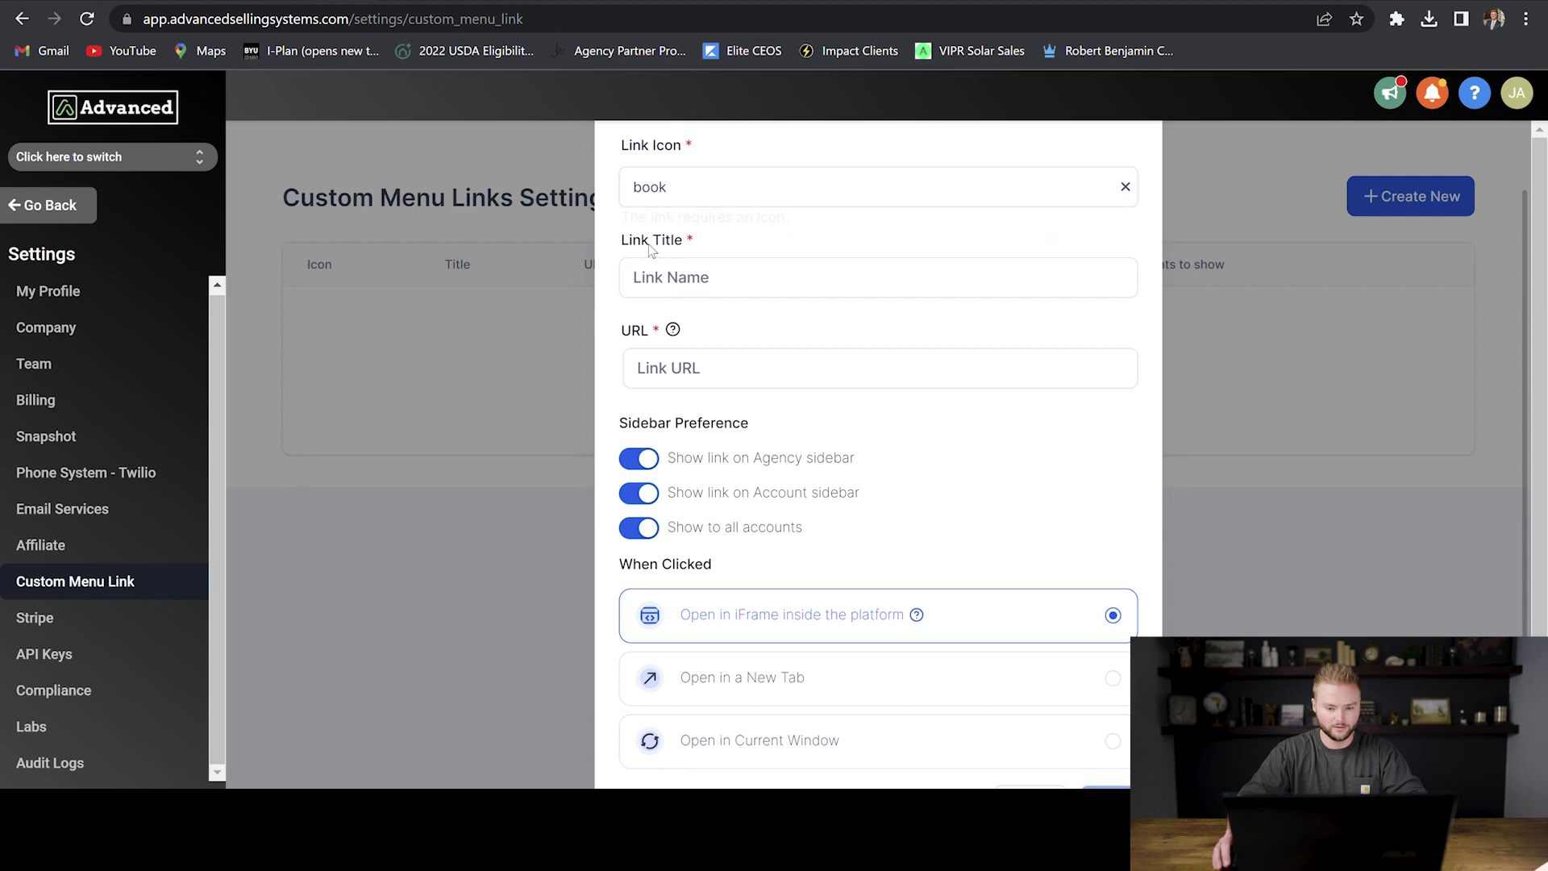
click(729, 250)
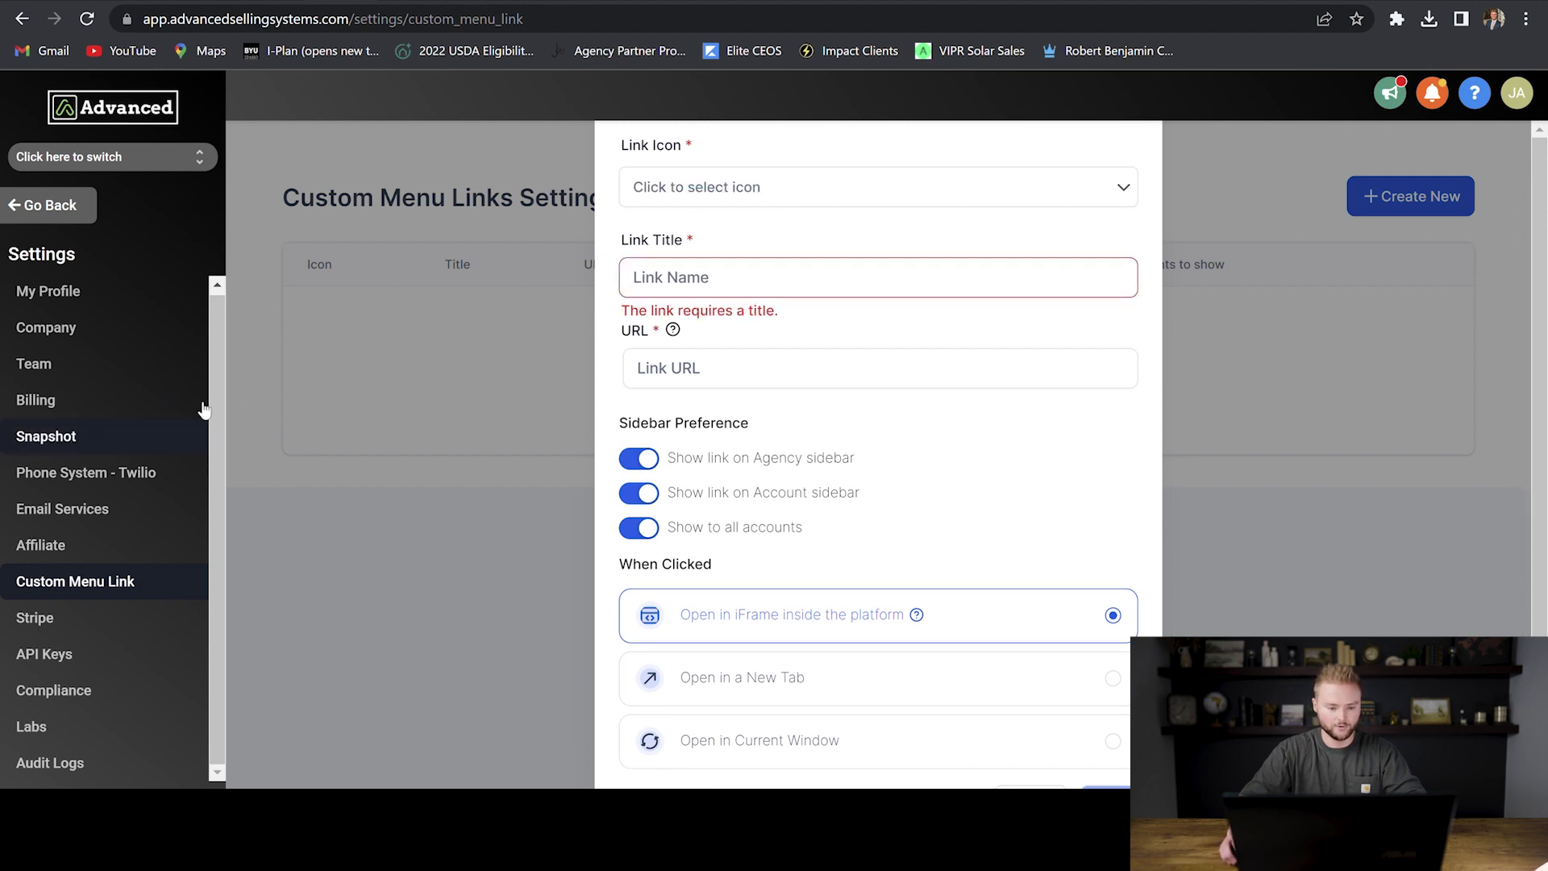
click(687, 294)
text(Vi)
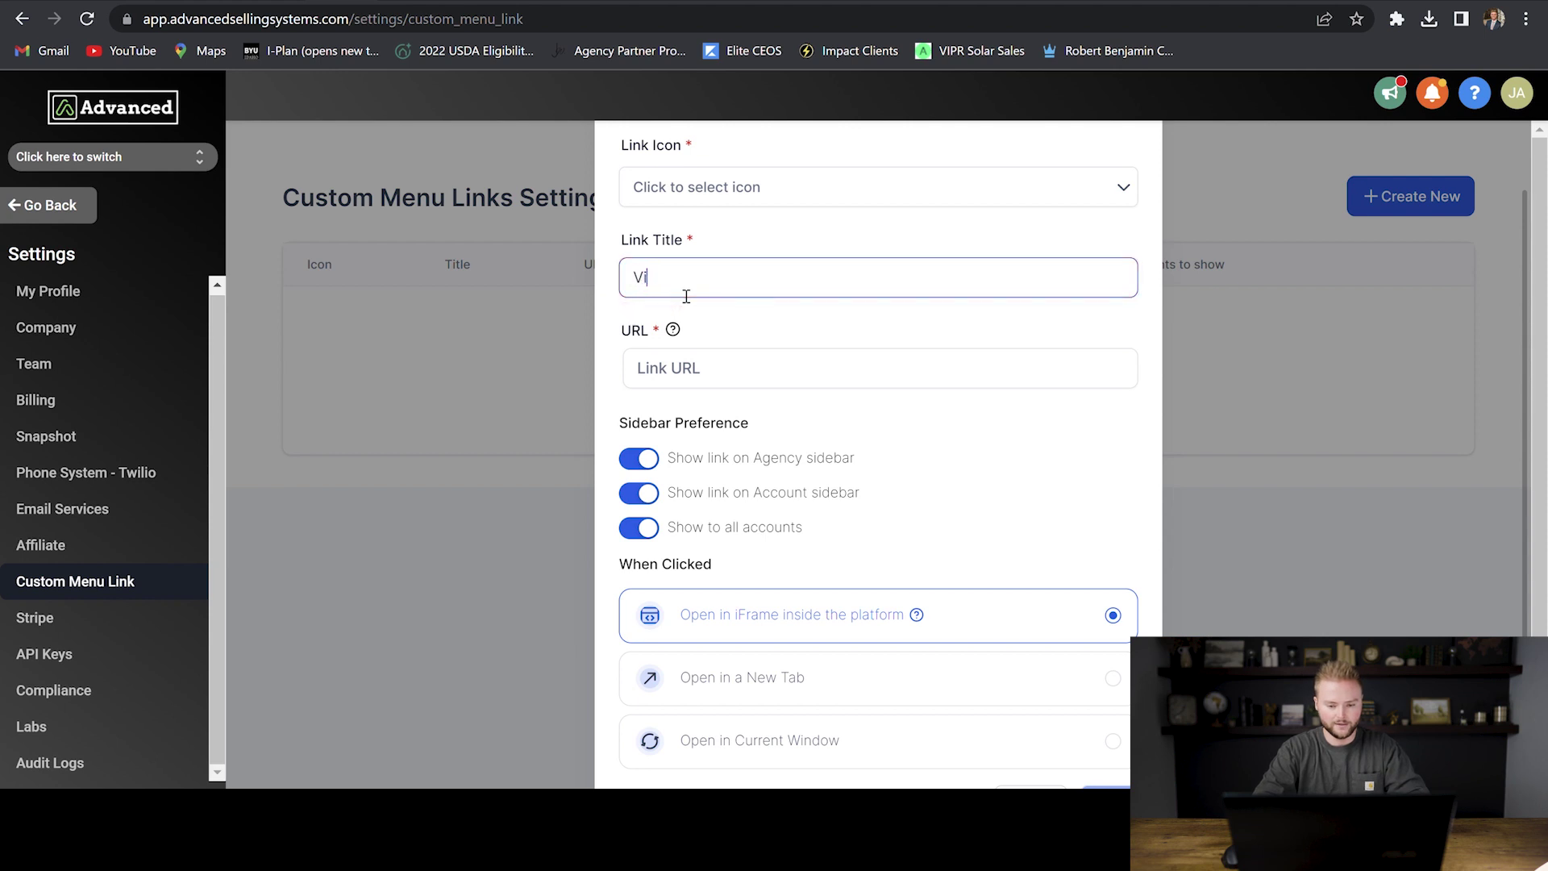
text(deo Training)
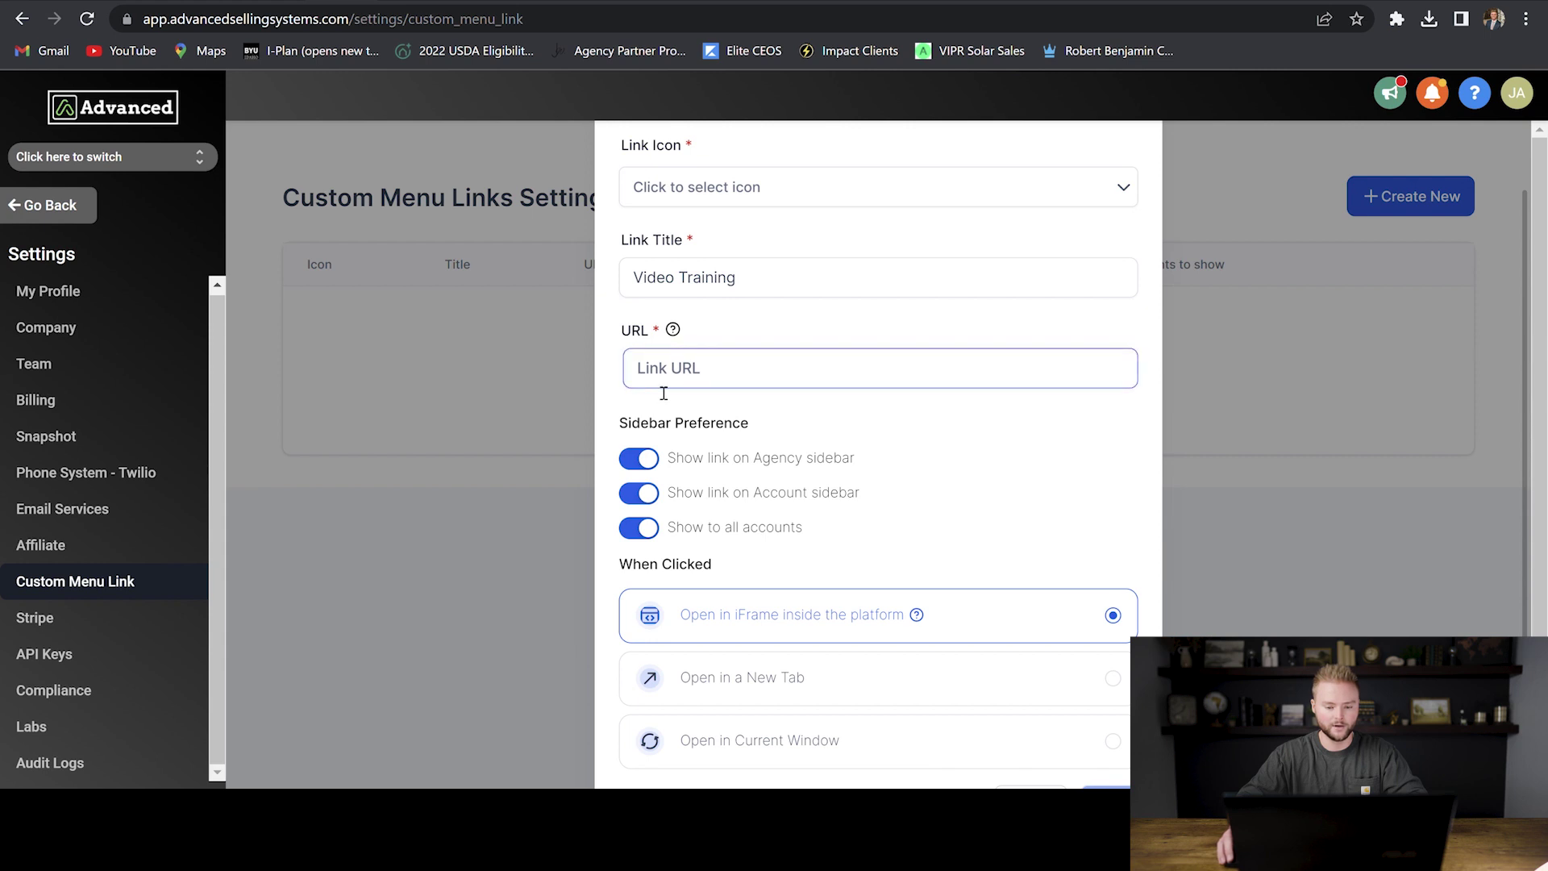
scroll(700, 396, up, 1)
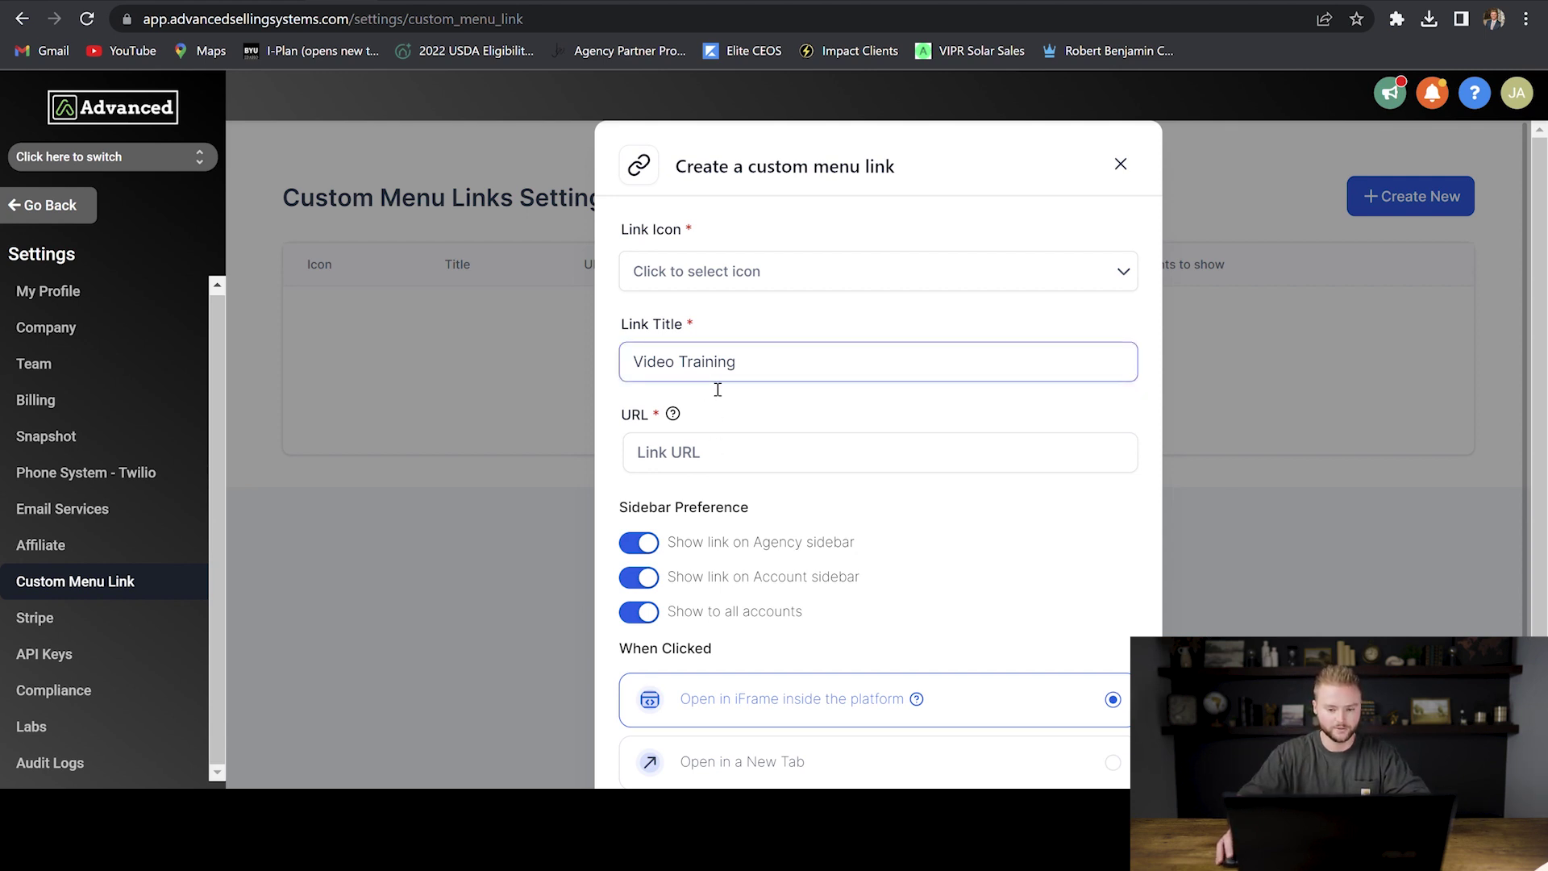
click(1120, 165)
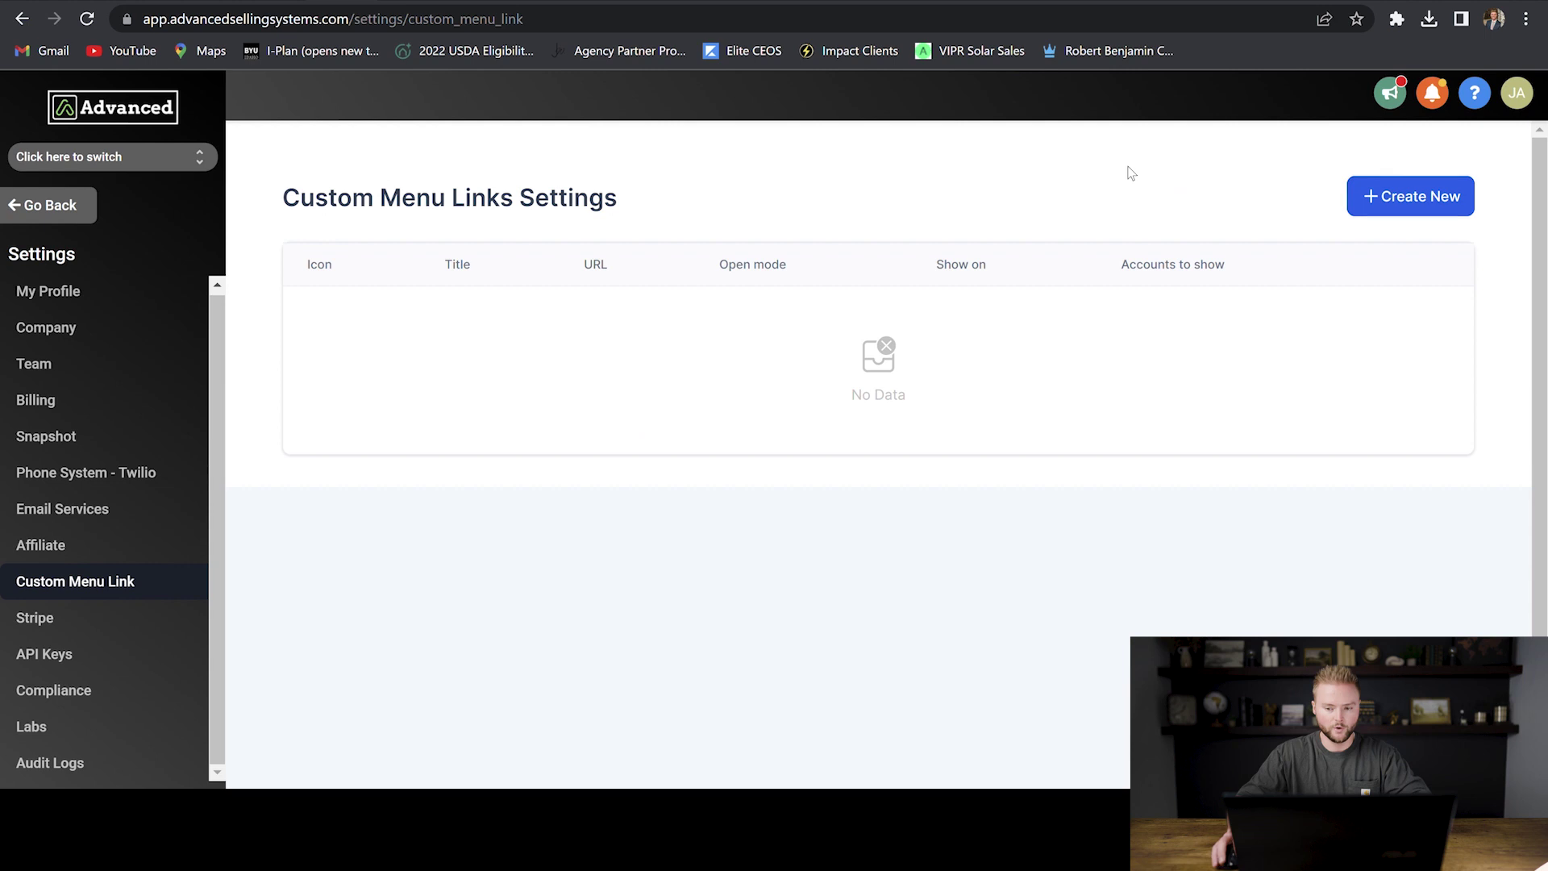
Switch to the recent Advanced sub-account and open the membership products under Sites.
click(186, 167)
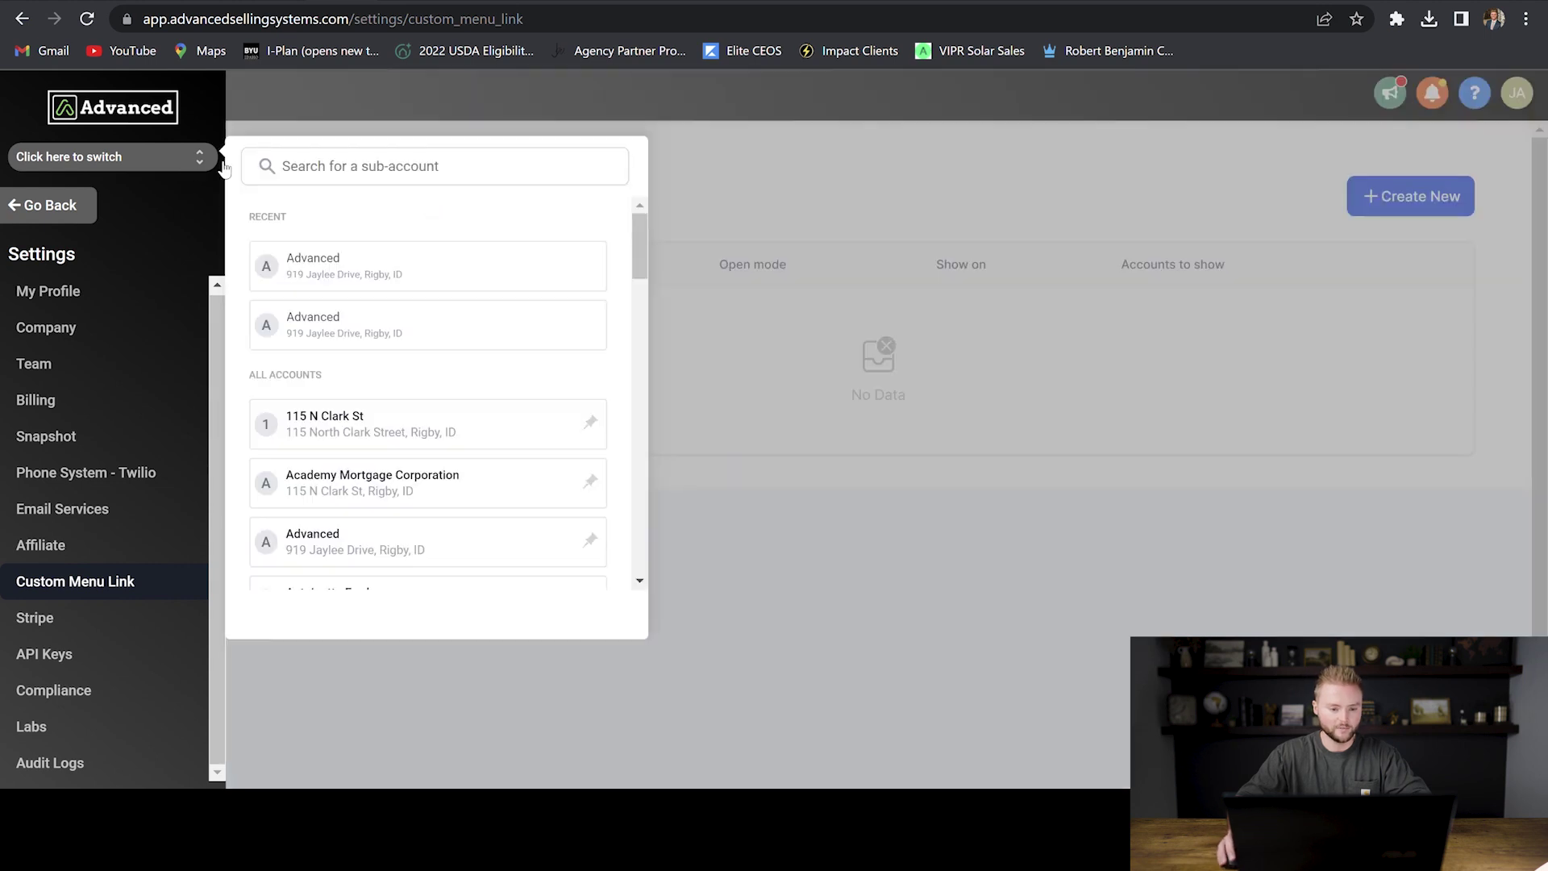
click(332, 266)
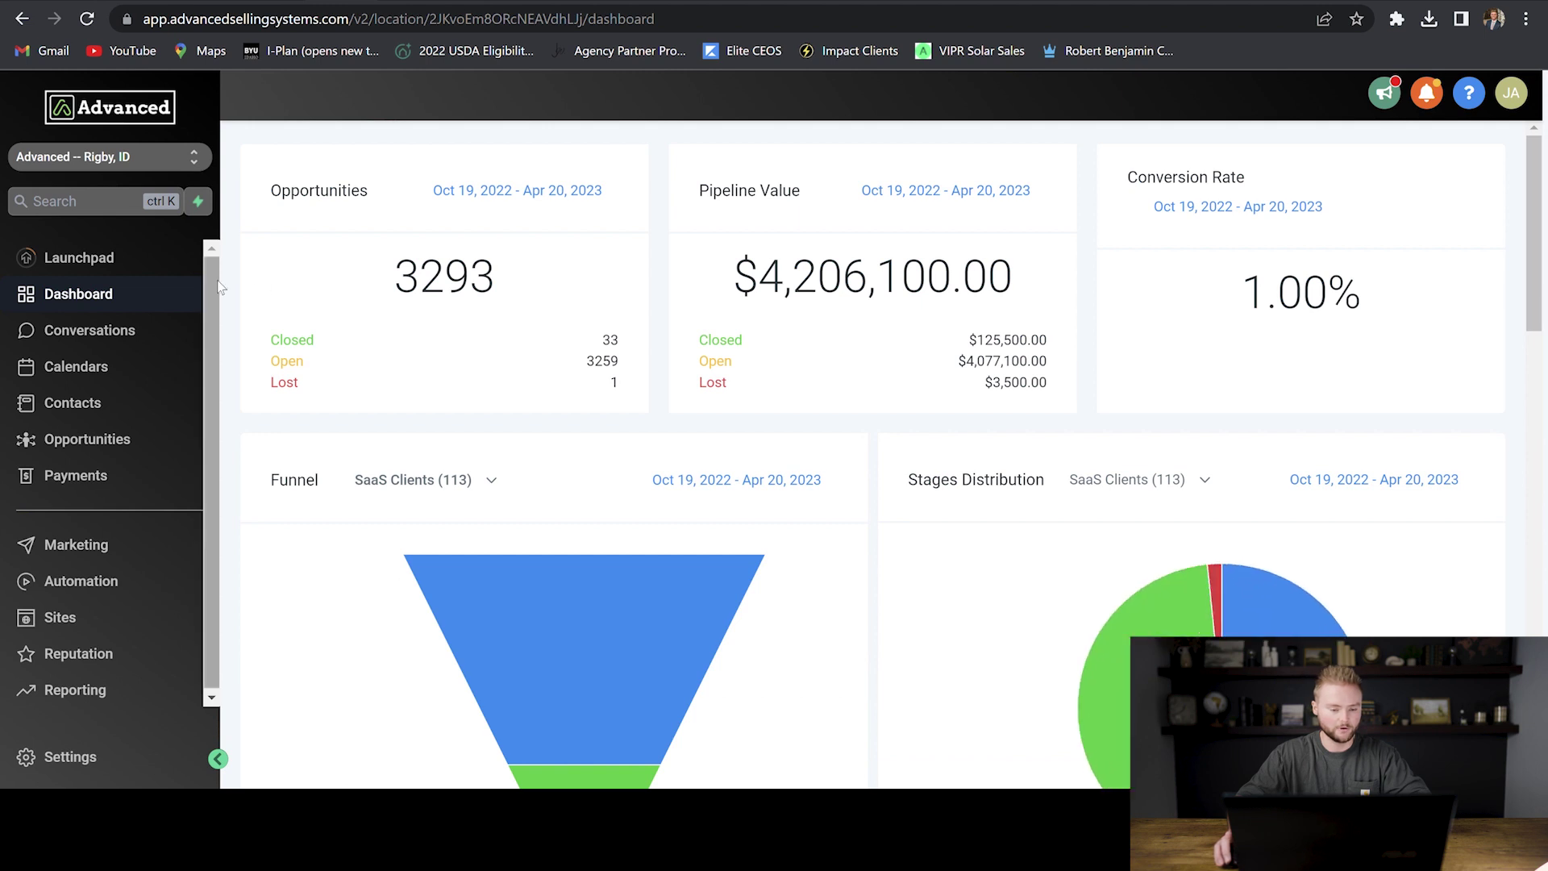
click(60, 618)
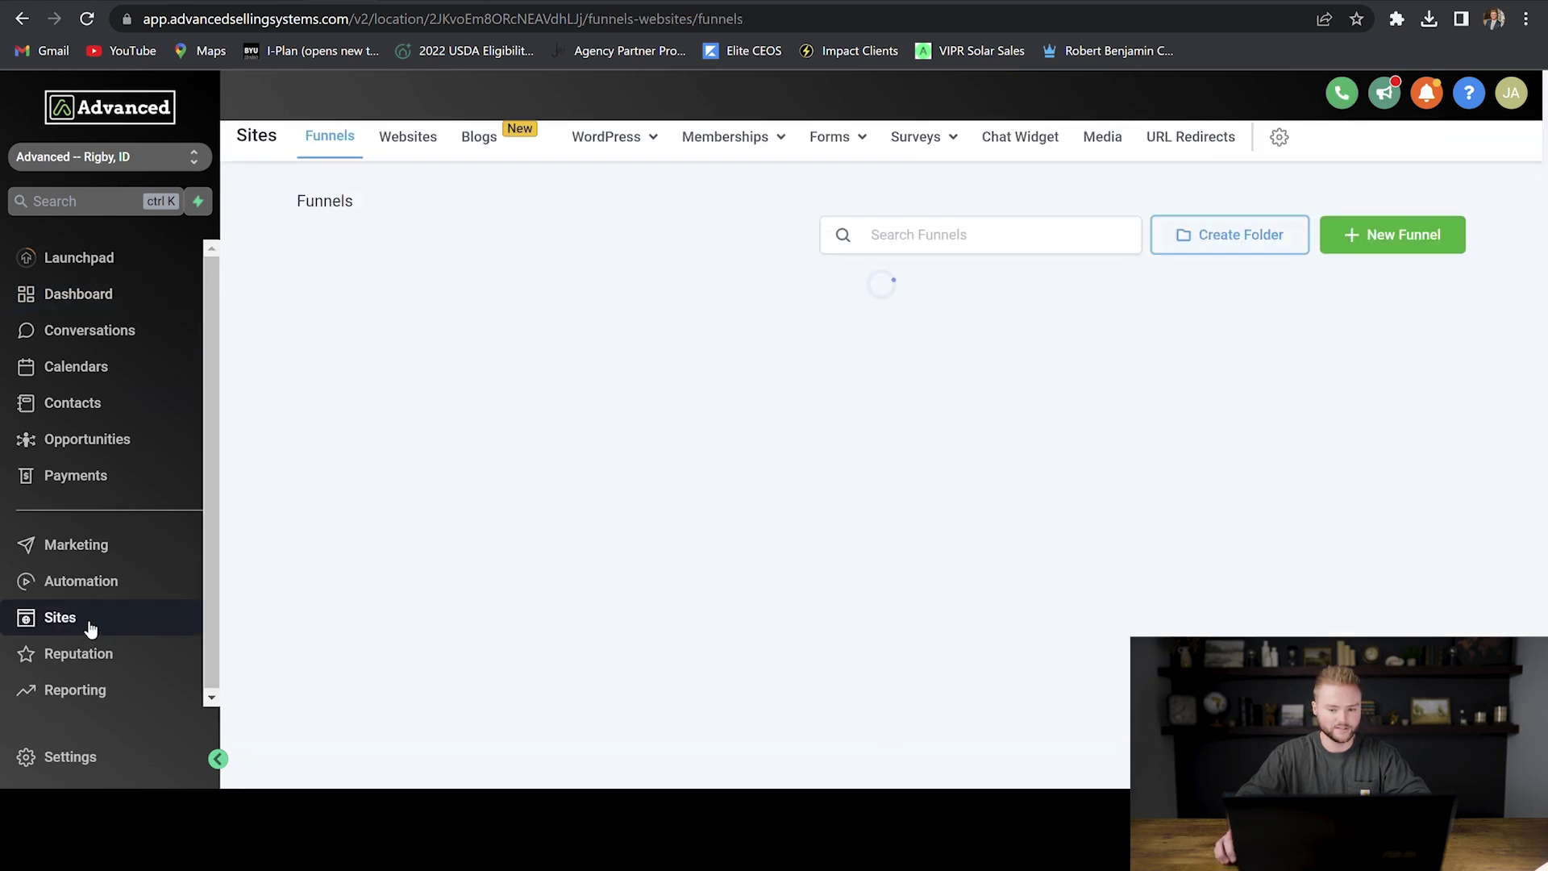
mouse_move(742, 147)
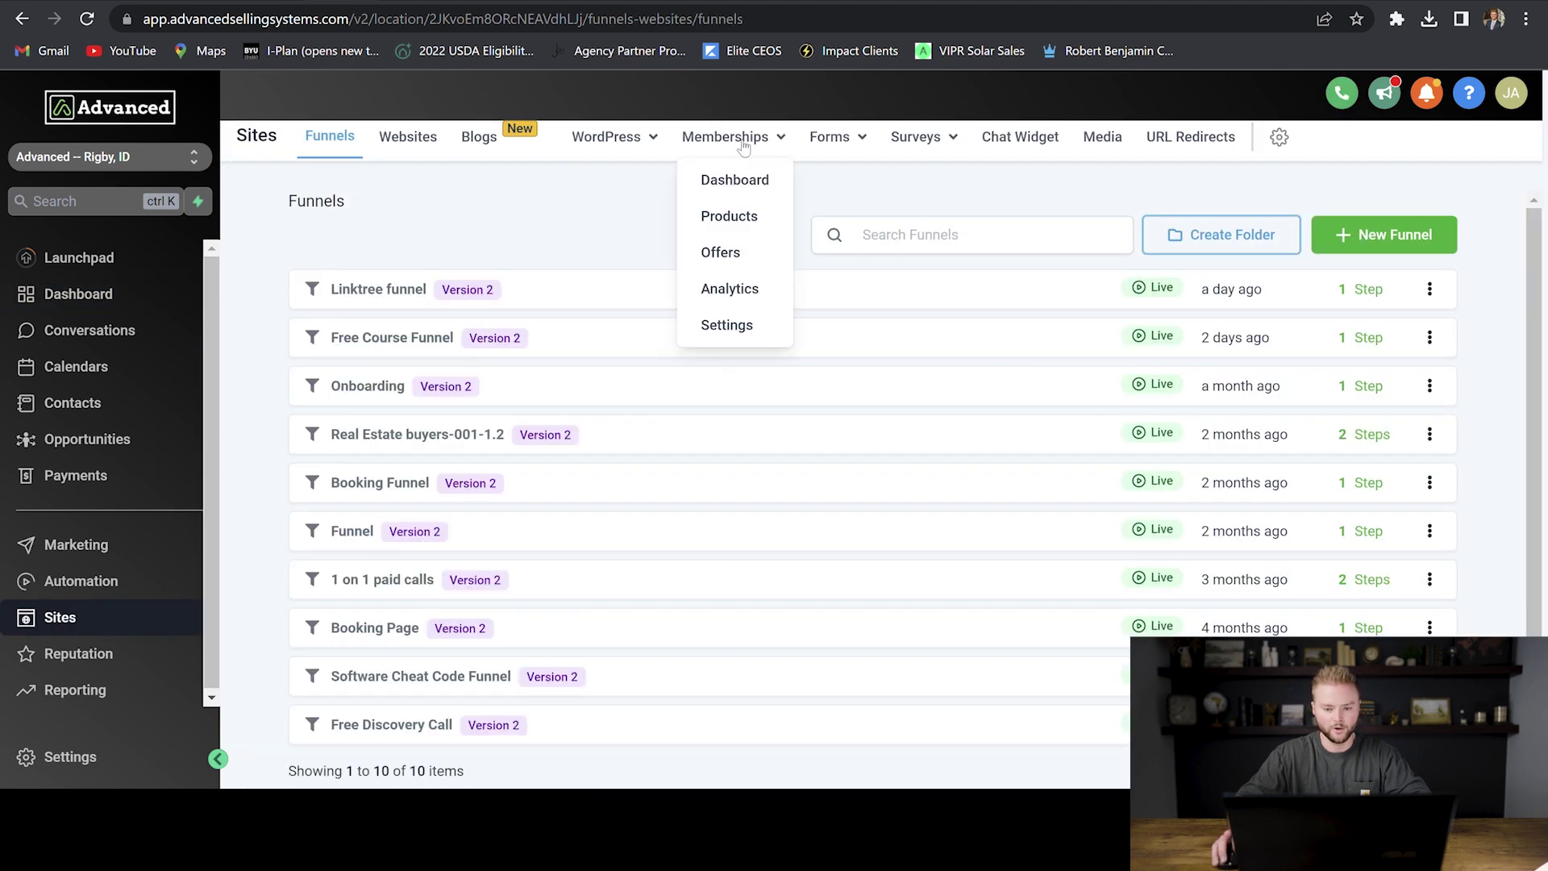
click(732, 215)
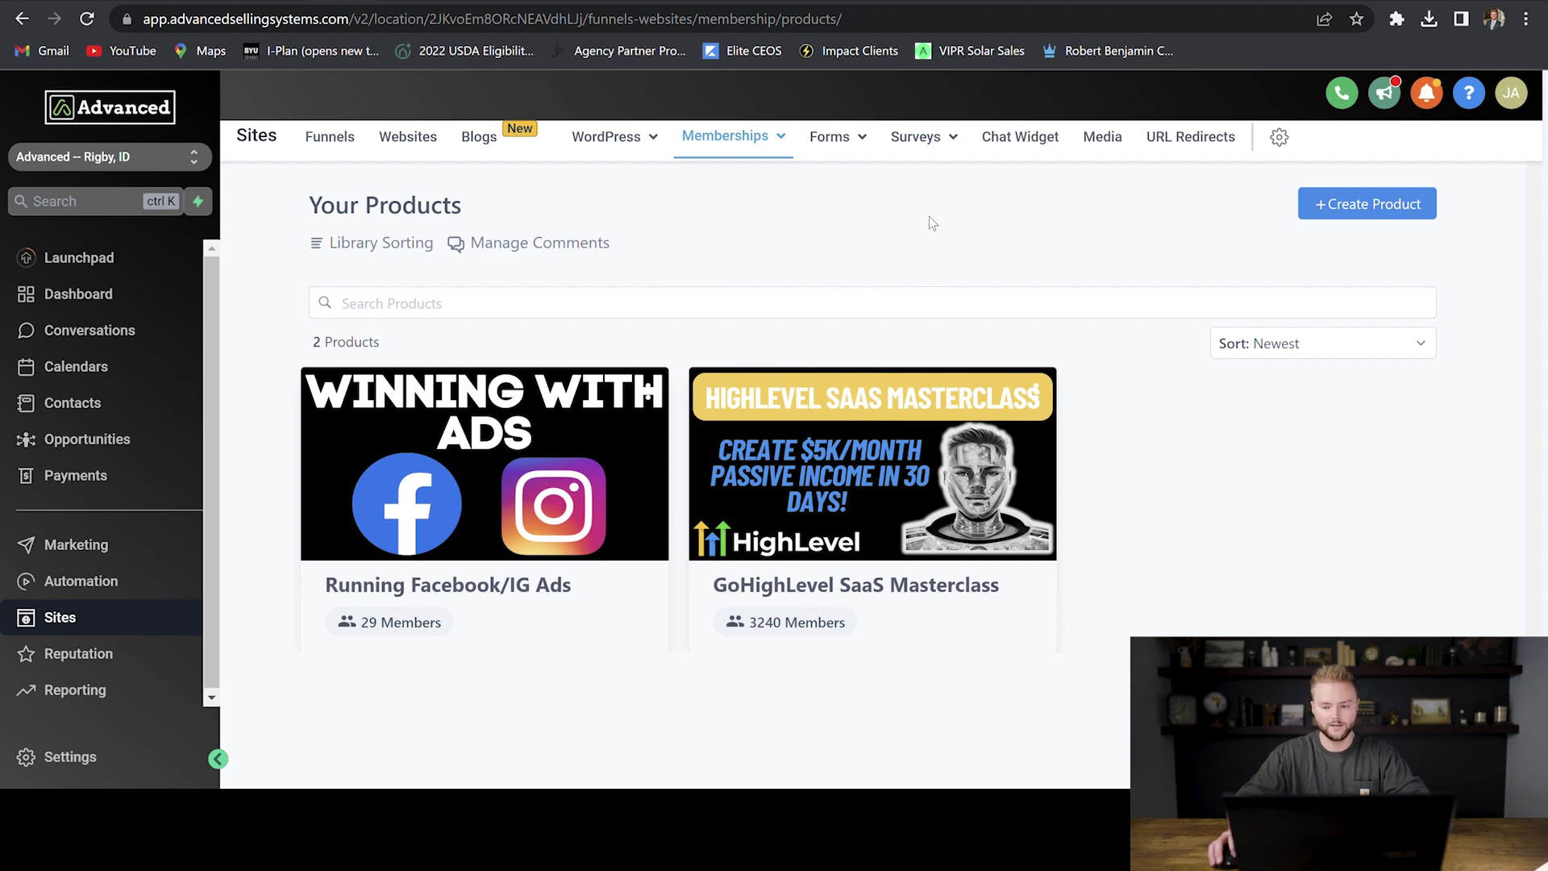
Create a membership product from the Sprint Course template, named "Advanced Selling Systems Video Training".
click(1330, 220)
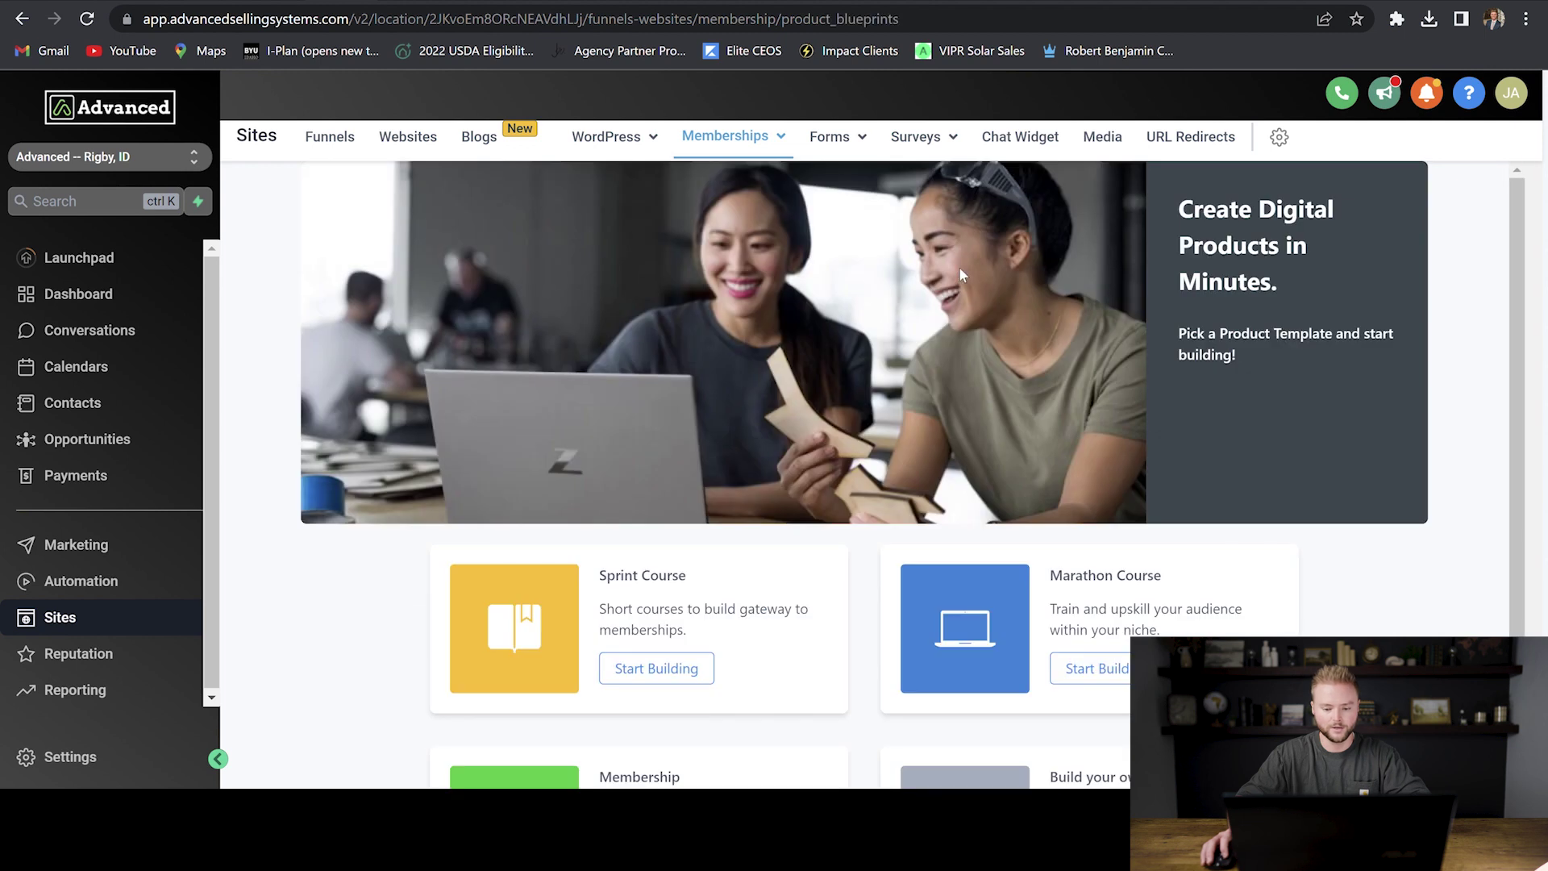
scroll(683, 297, down, 2)
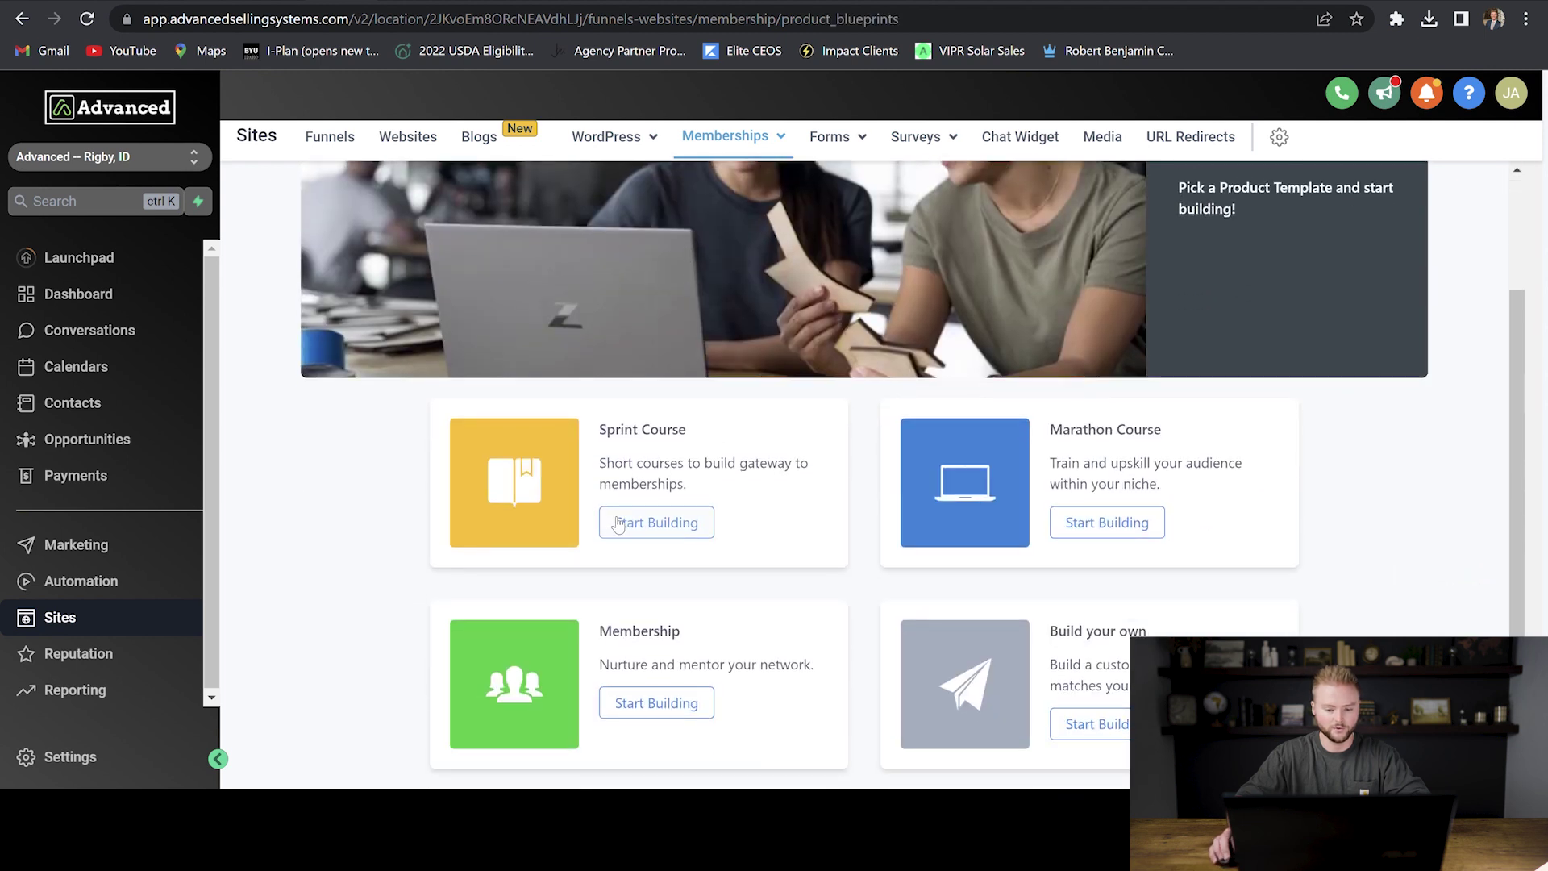
click(640, 518)
click(750, 378)
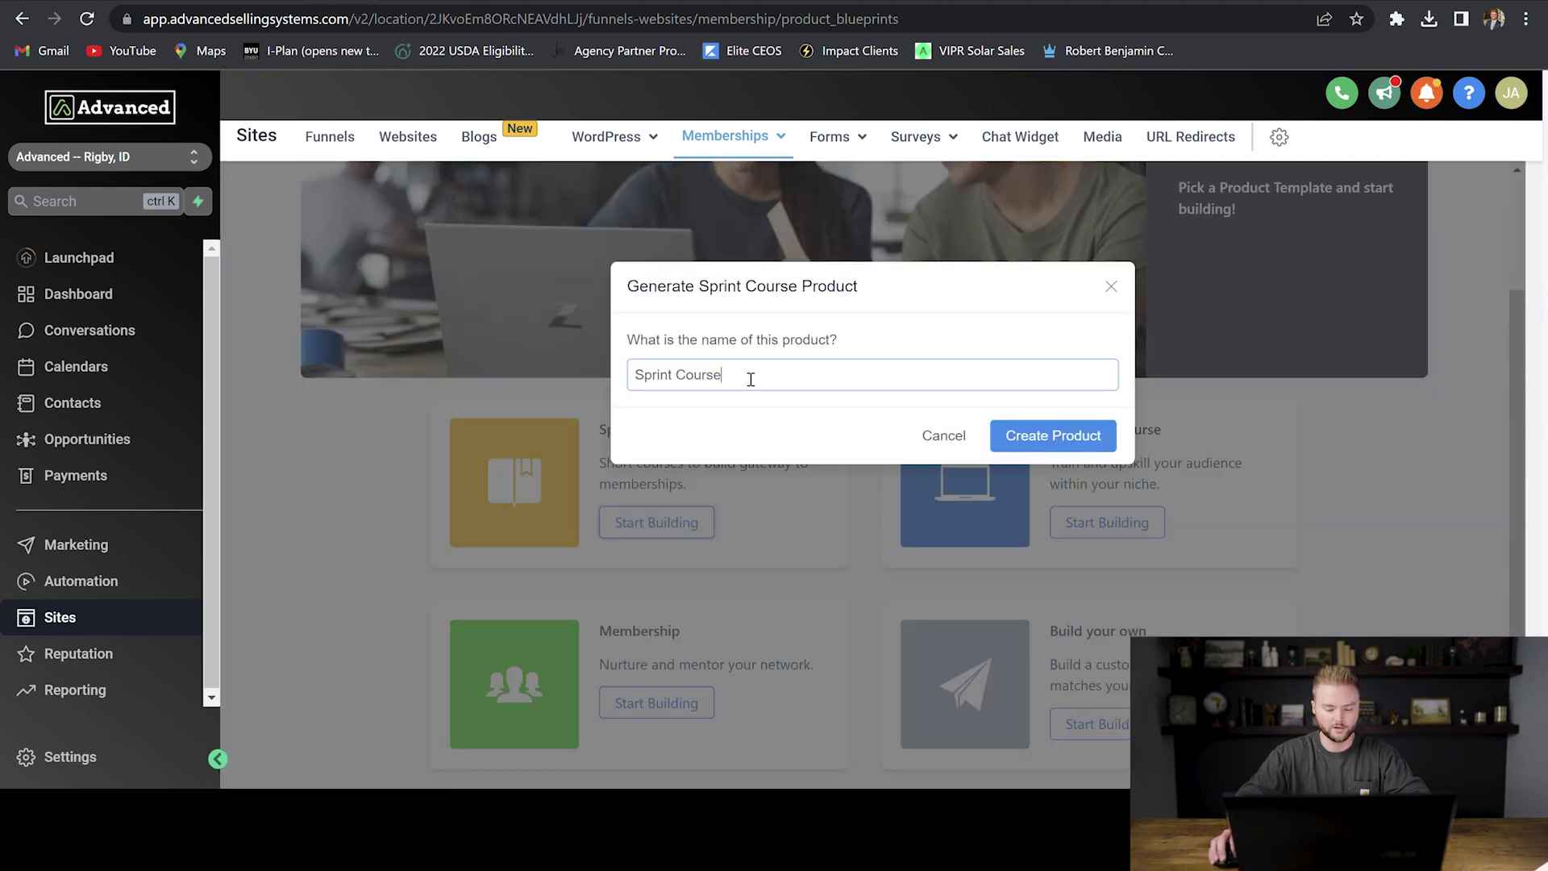
triple_click(750, 378)
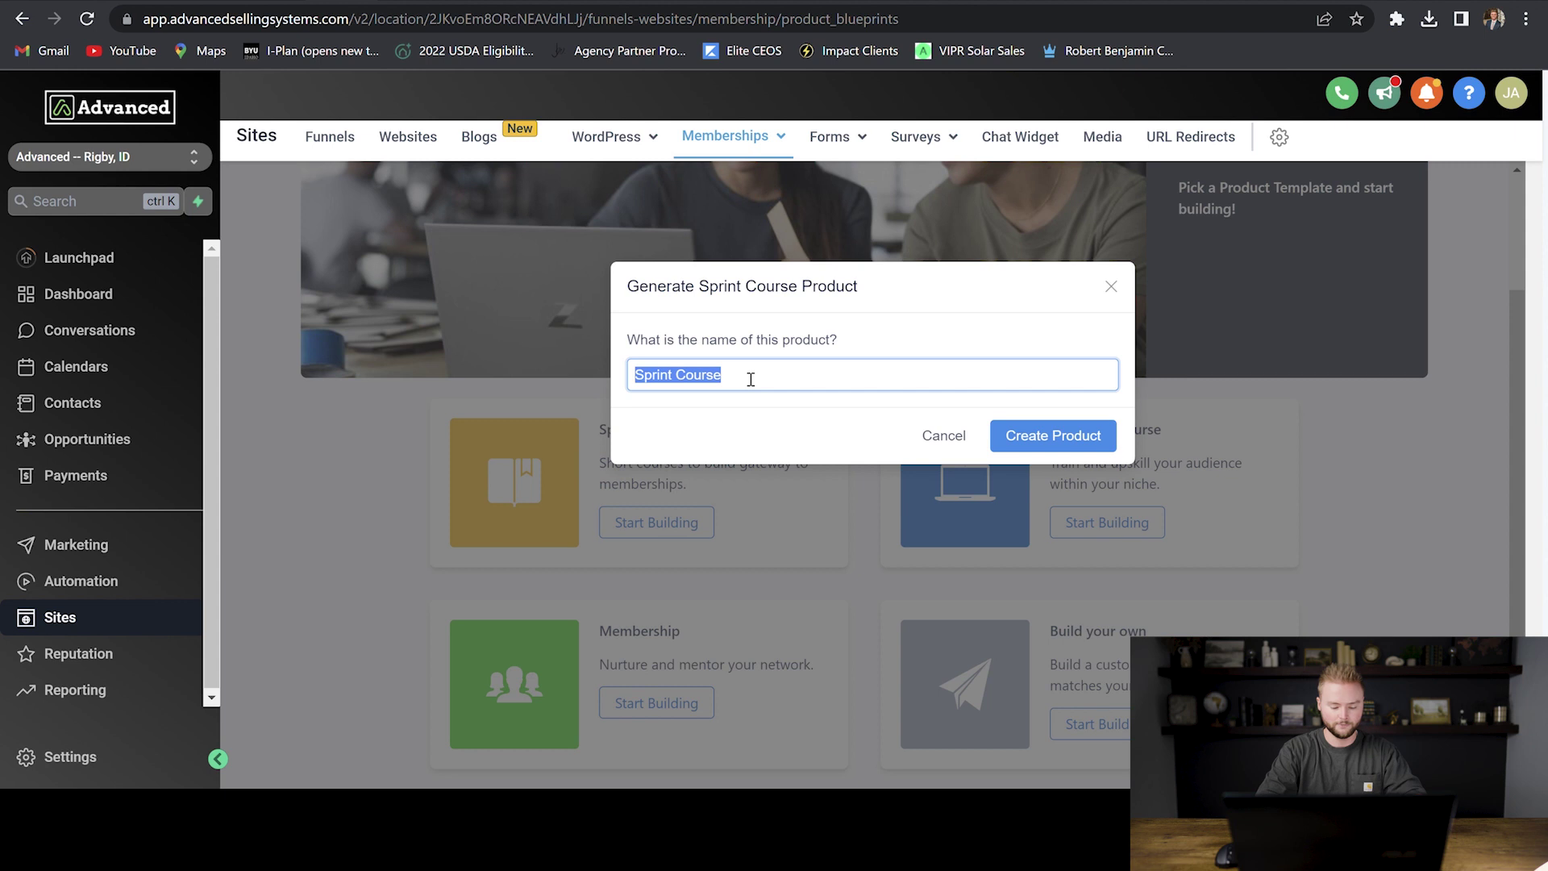
text(Advanced Selling Systems)
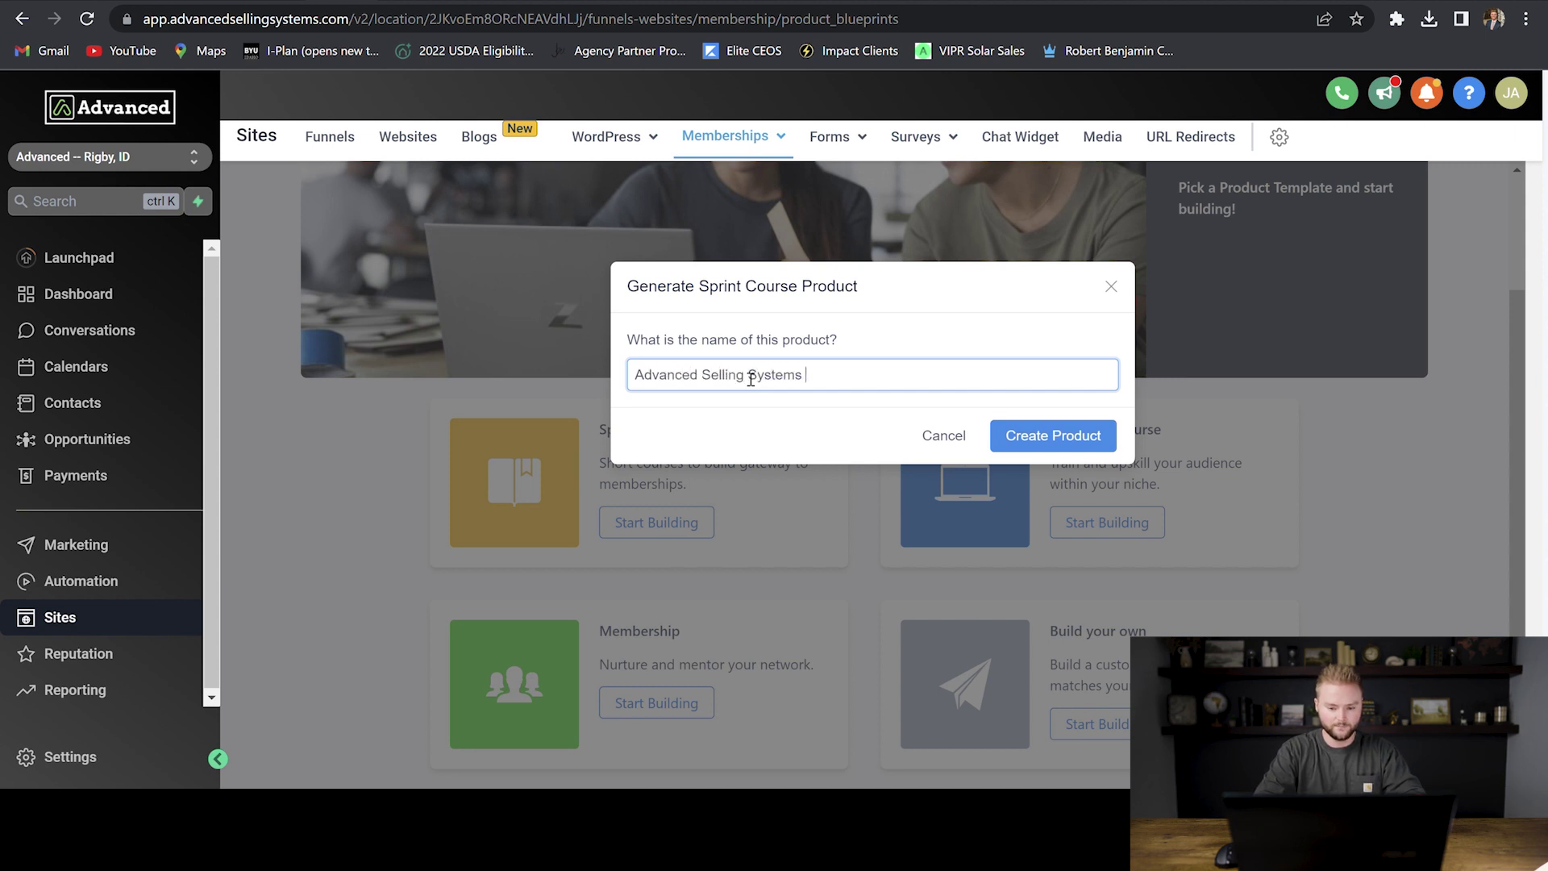
text(Training)
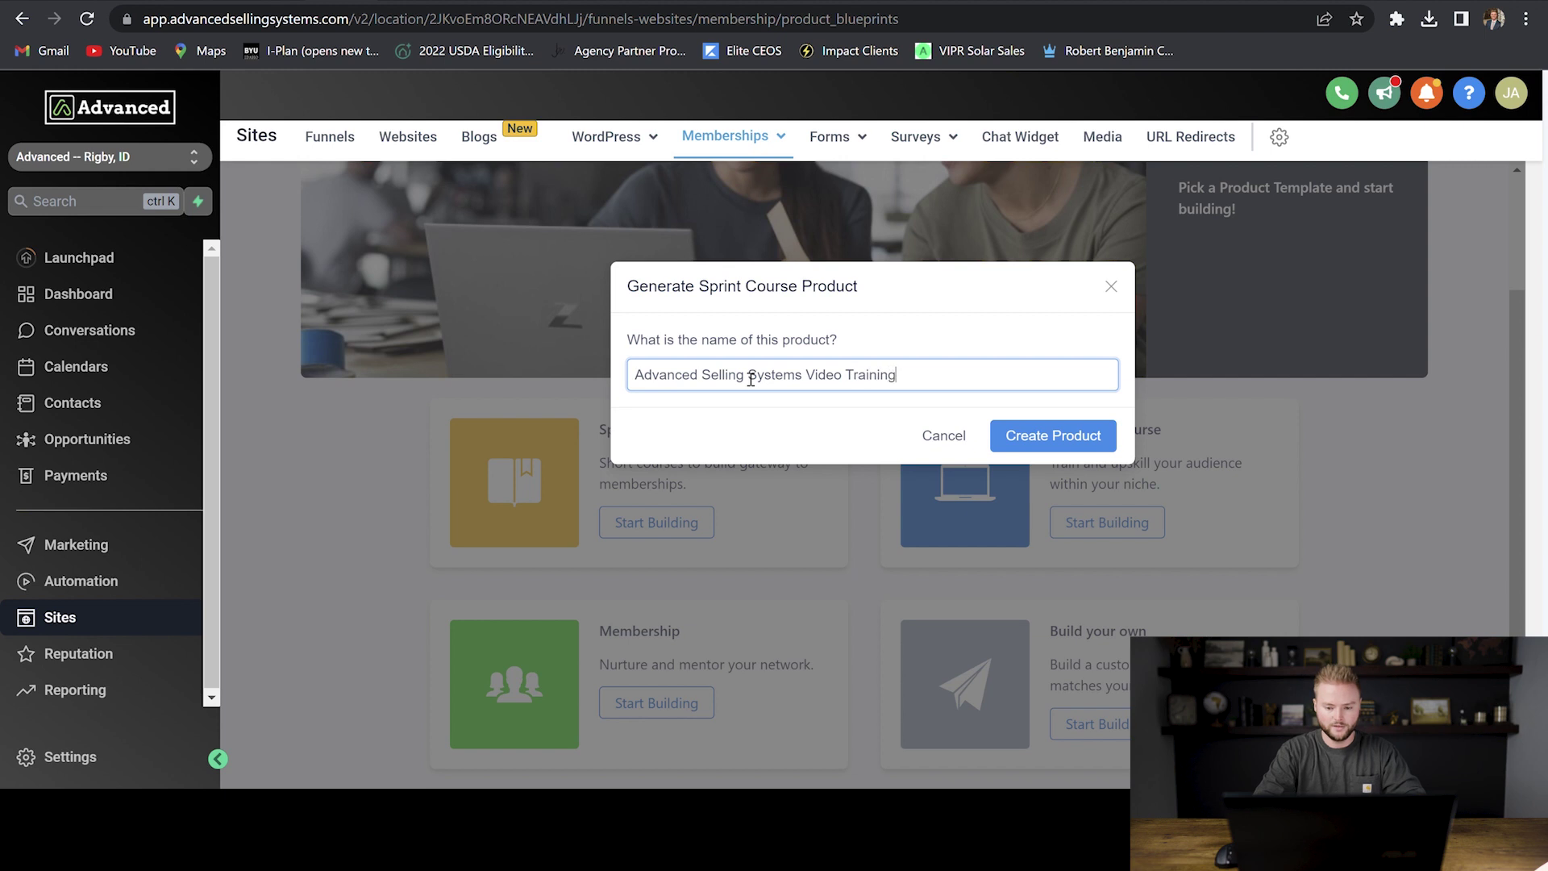
click(1076, 438)
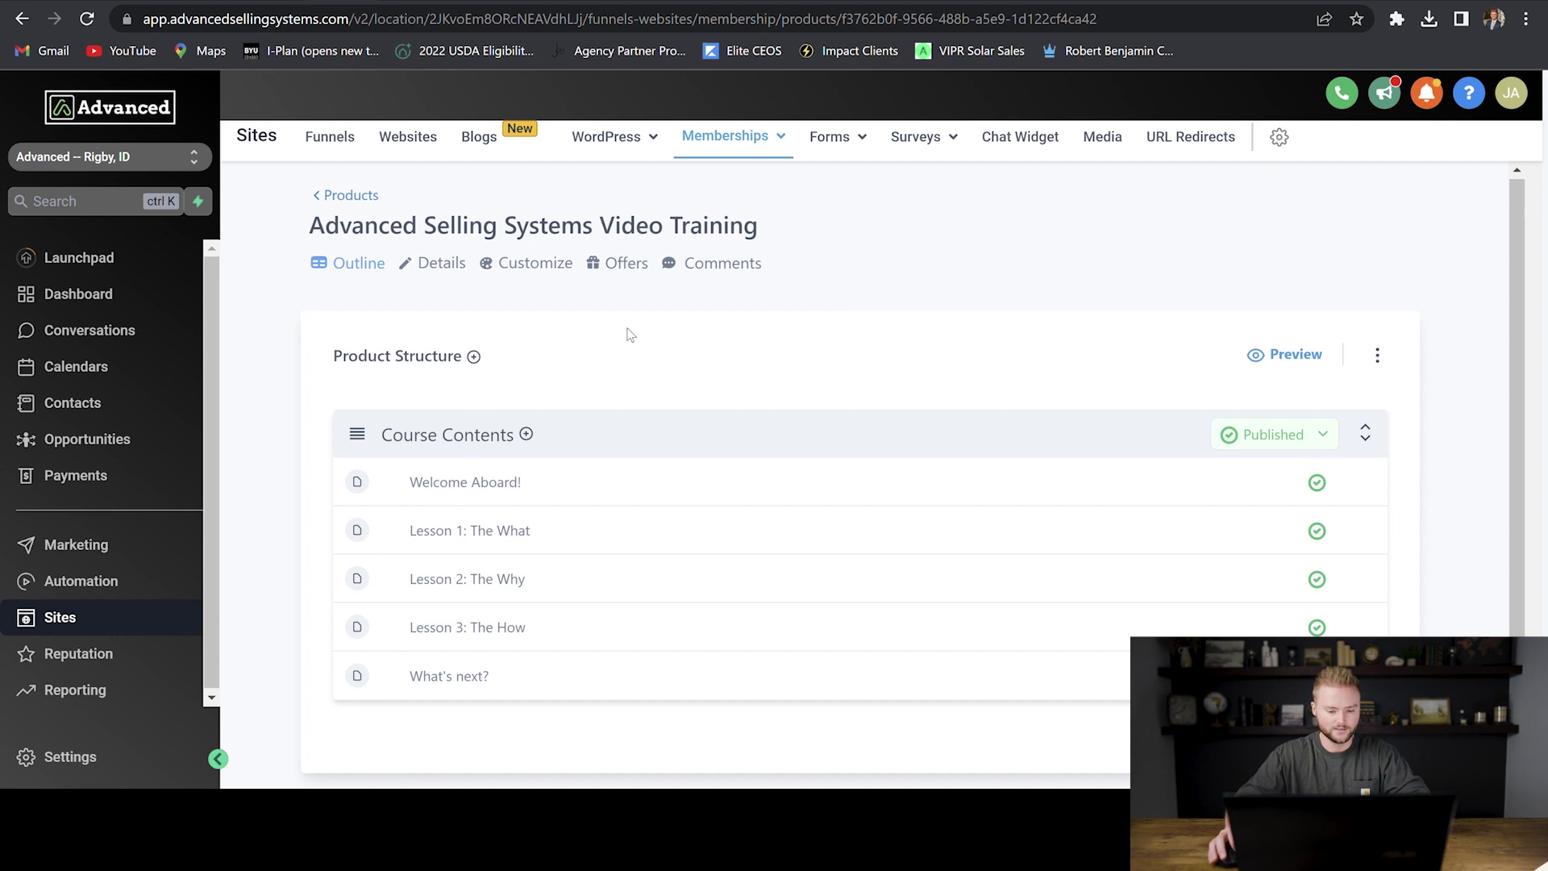
Change the title of the Course Contents category to "Video Training".
click(450, 439)
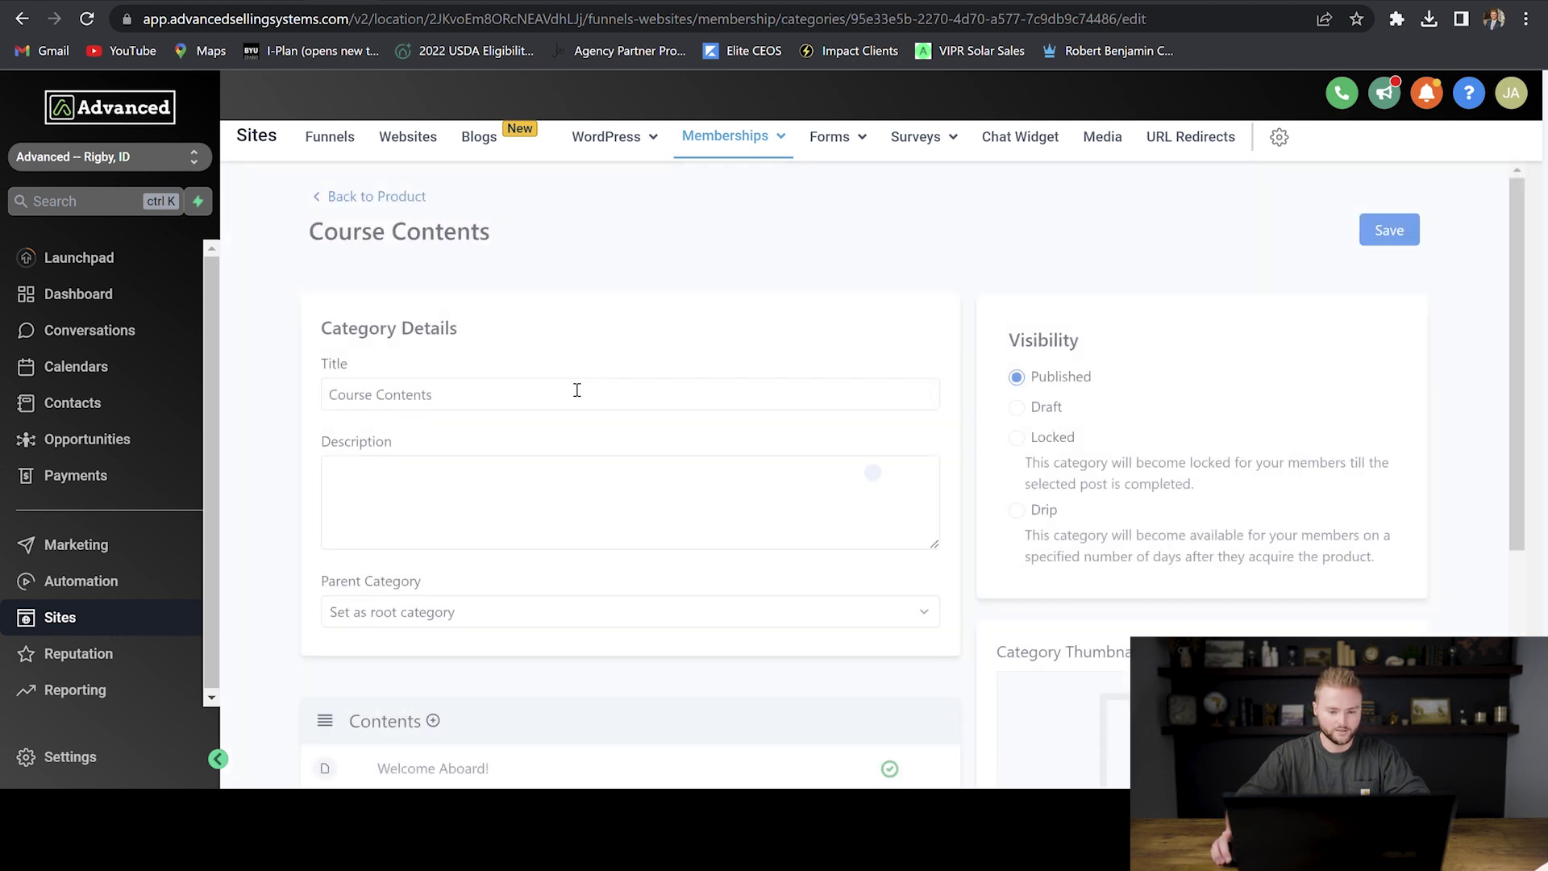
triple_click(508, 408)
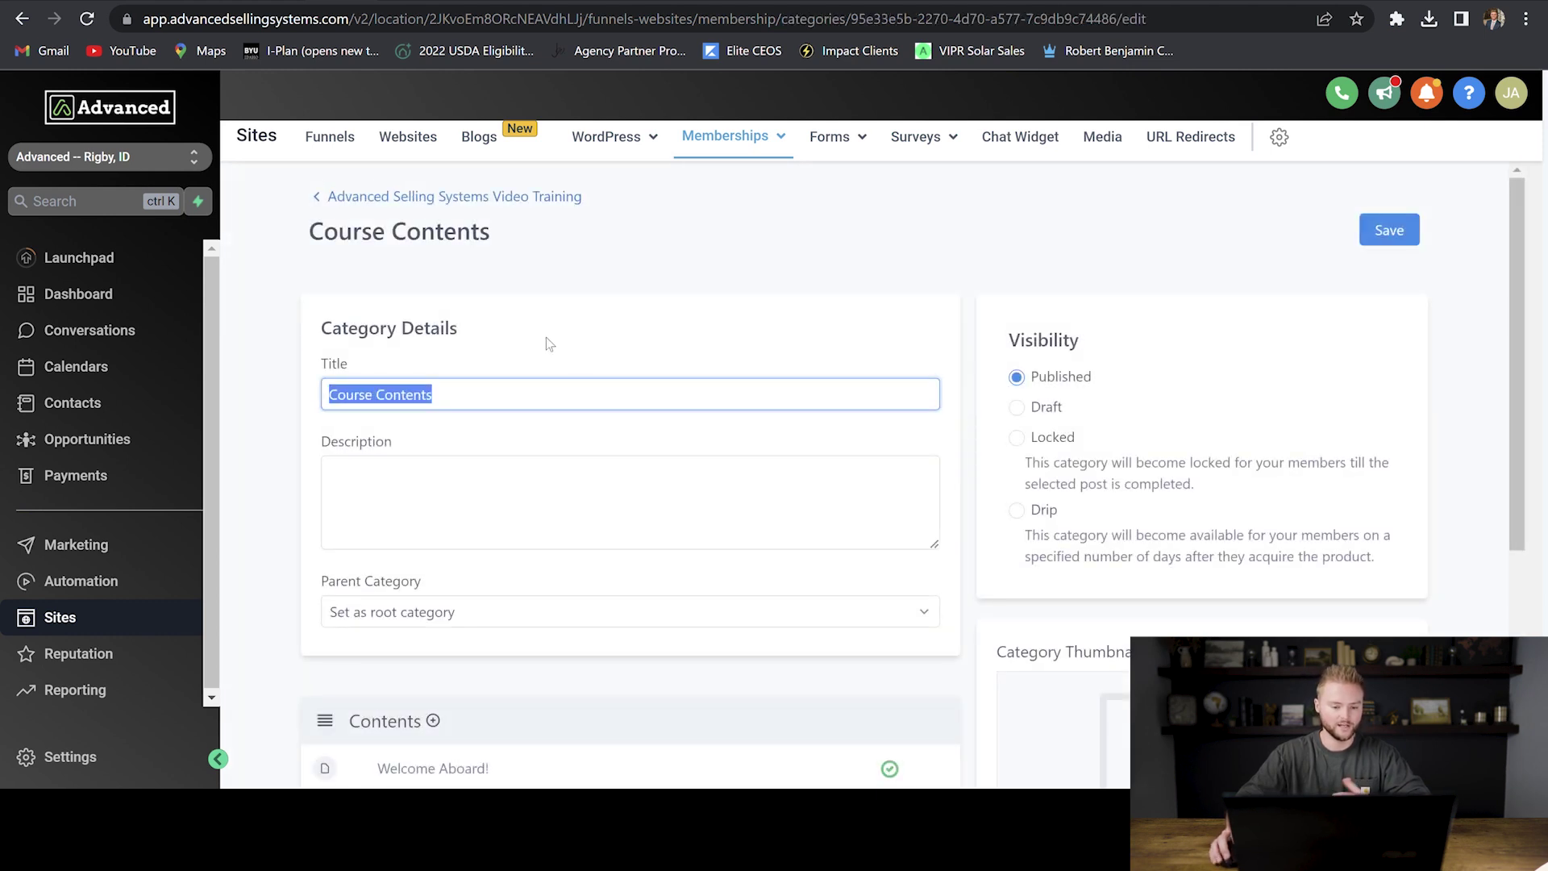
text(Video Training)
click(319, 474)
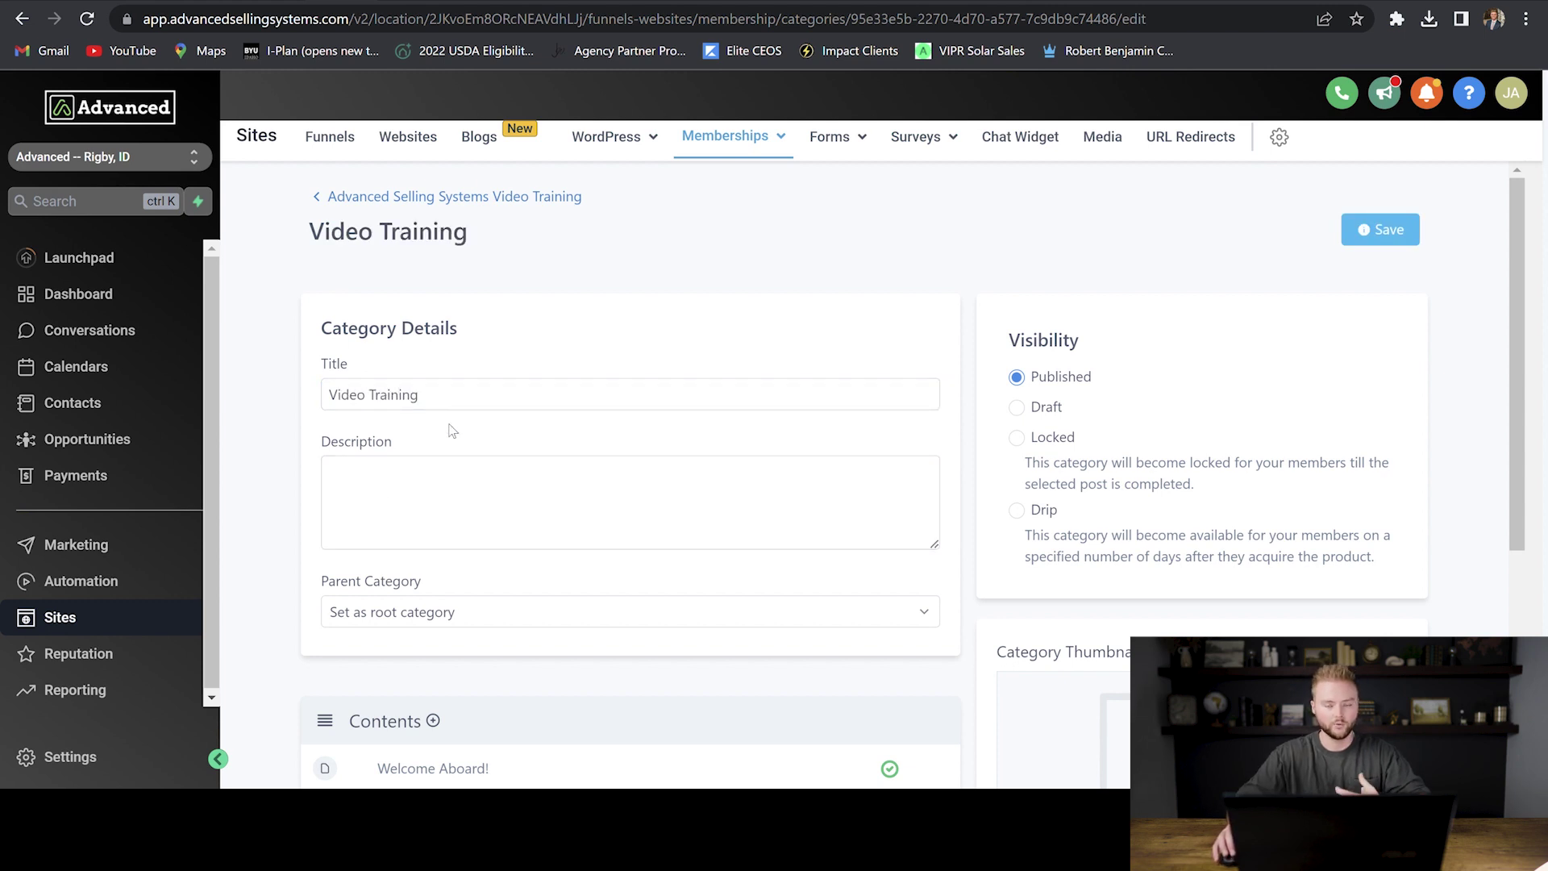
Open the "Welcome Aboard!" post from the category contents and change its title to "Account Settings".
scroll(453, 432, down, 5)
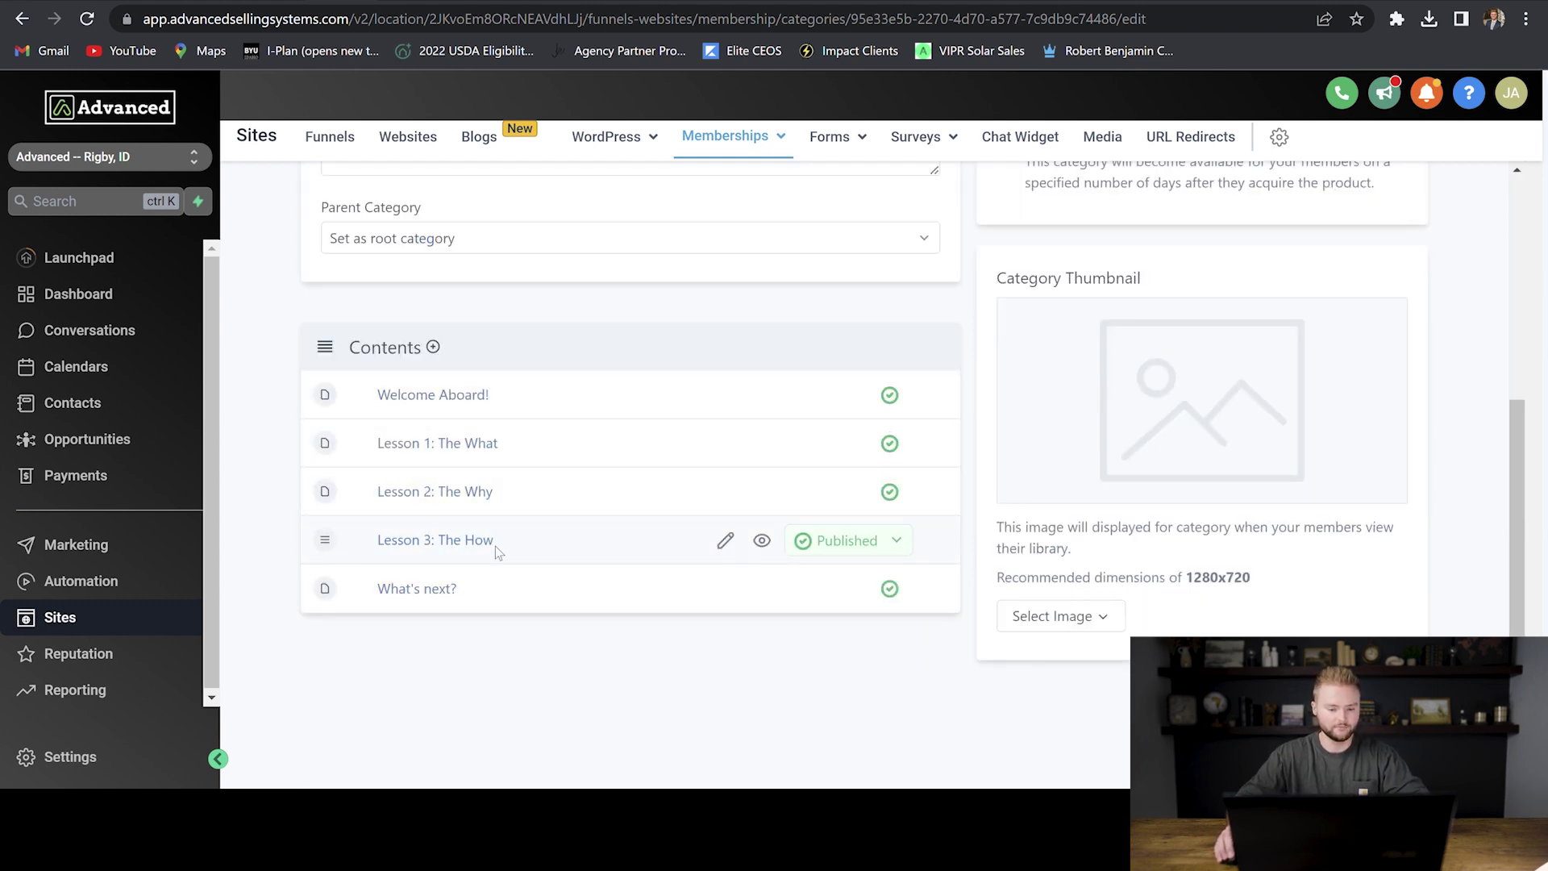
click(426, 395)
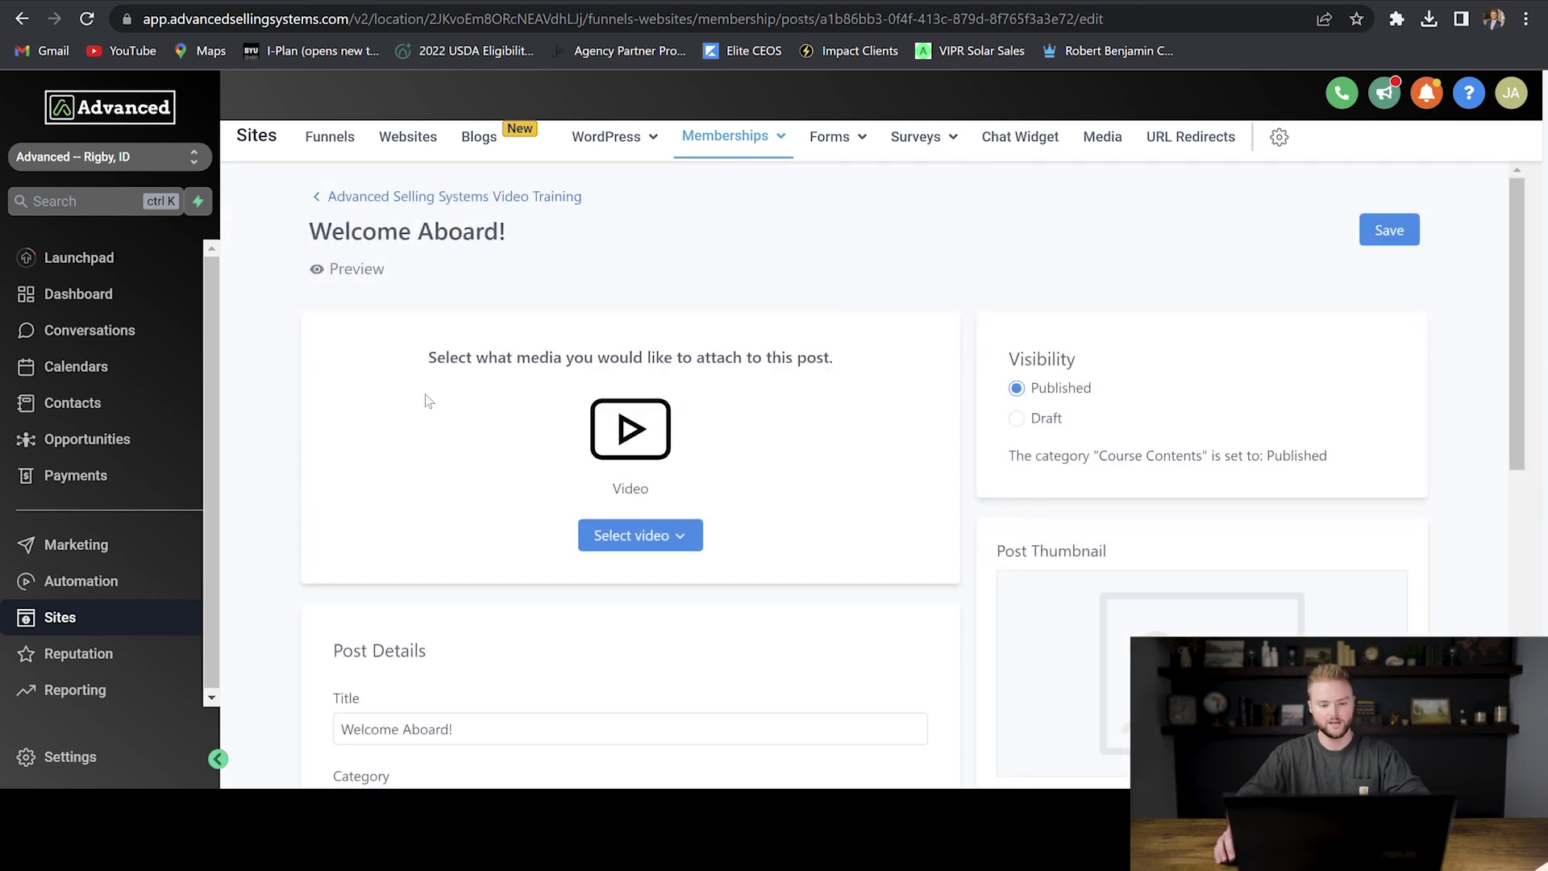
scroll(498, 334, down, 4)
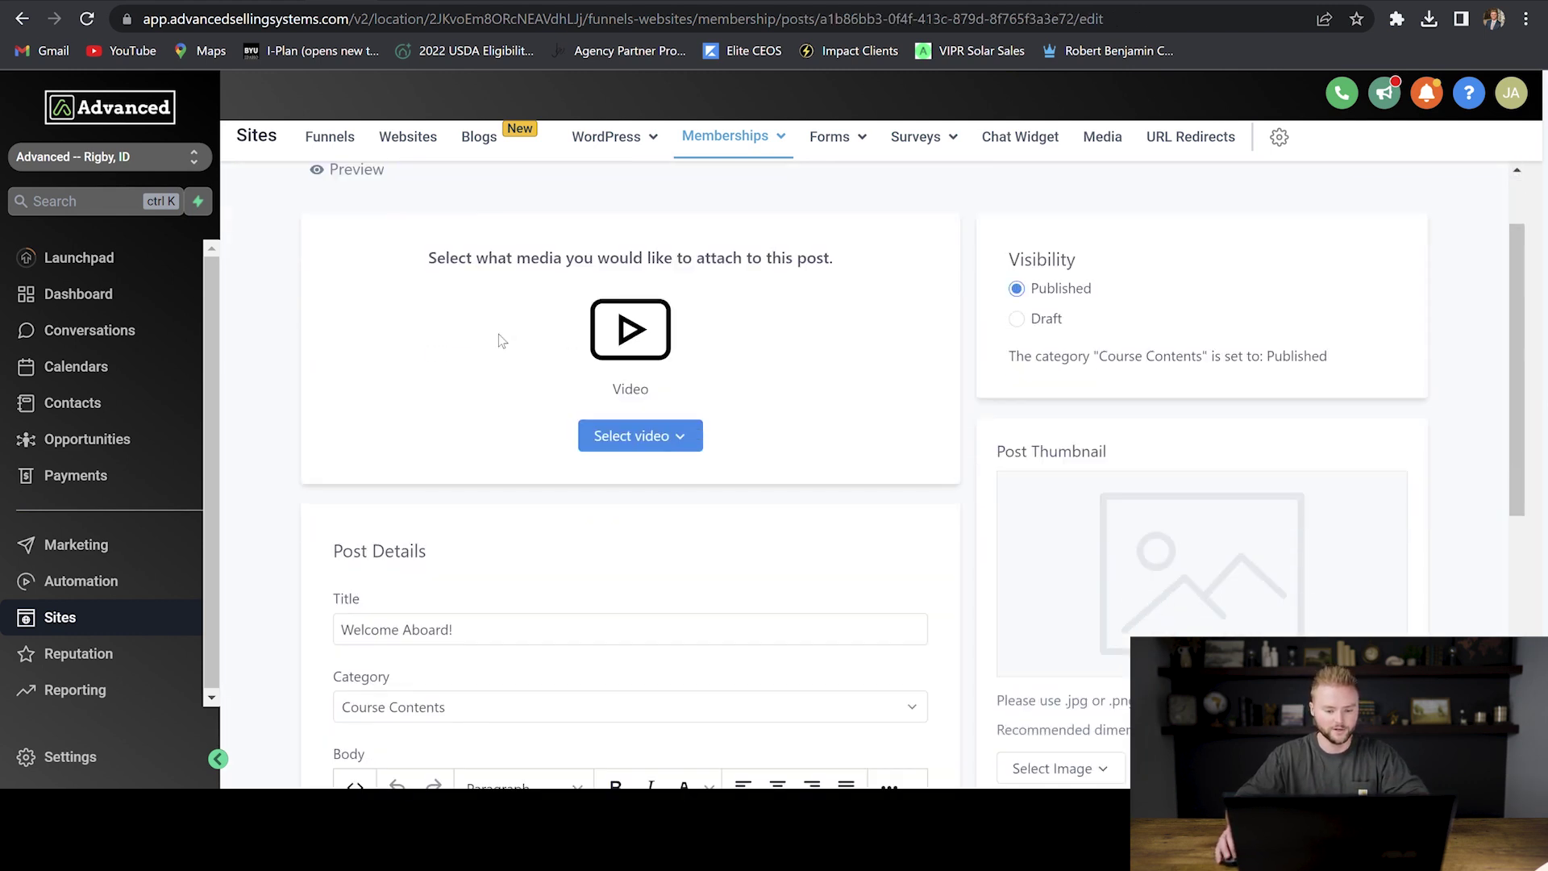
triple_click(490, 435)
text(Account Settings)
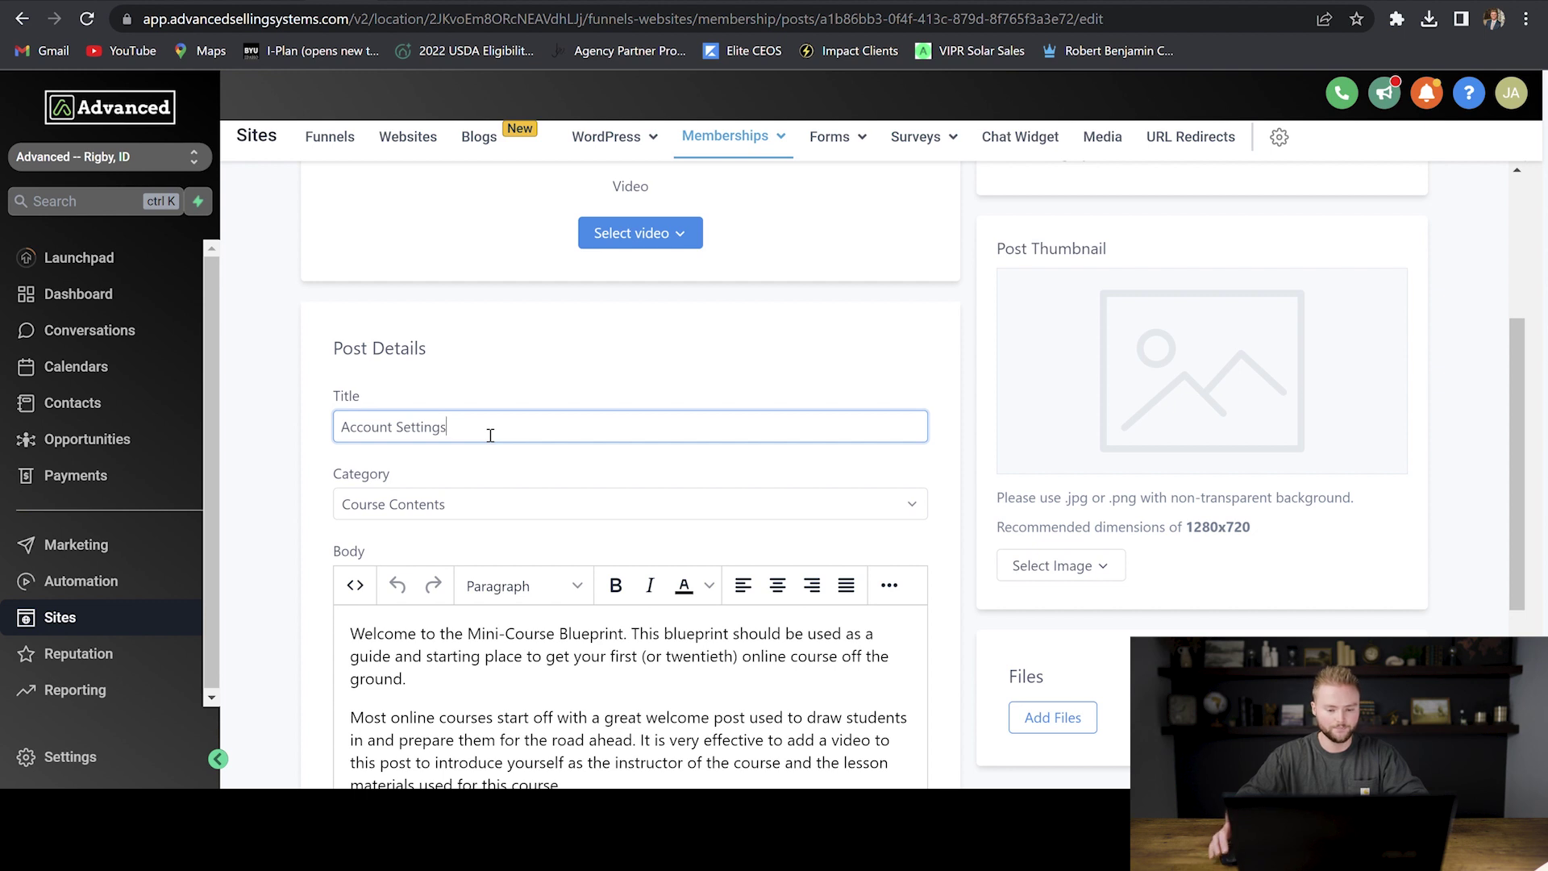
Delete all the template text from the body of the Account Settings post.
scroll(490, 435, down, 4)
drag(800, 548, 355, 324)
key(BackSpace)
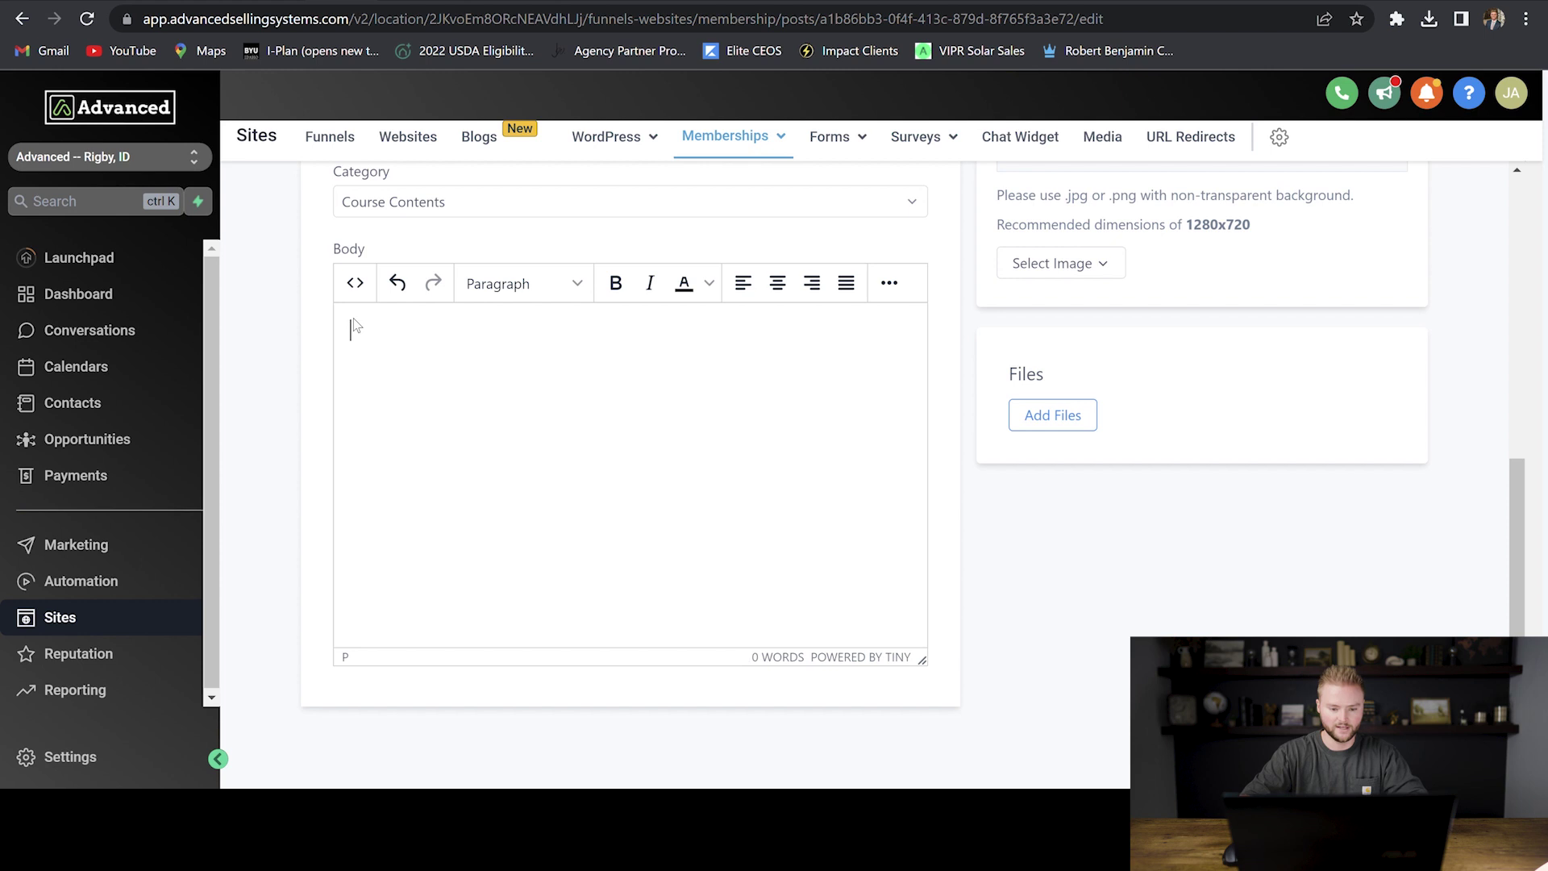
Upload the training video file to the Account Settings post, save the post and return to the product outline.
scroll(460, 421, up, 8)
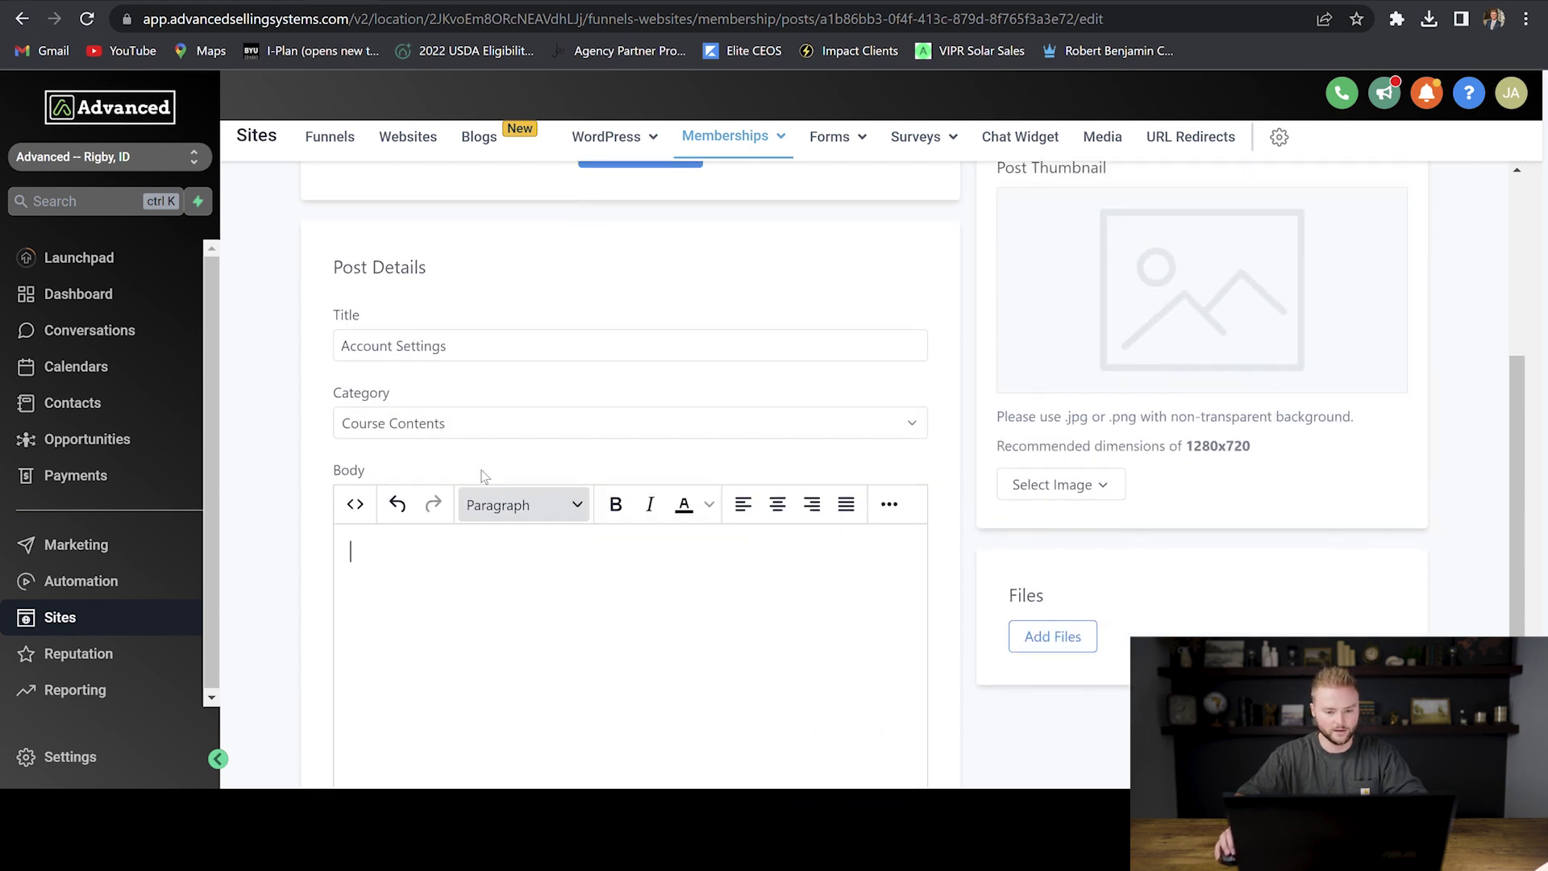
click(642, 537)
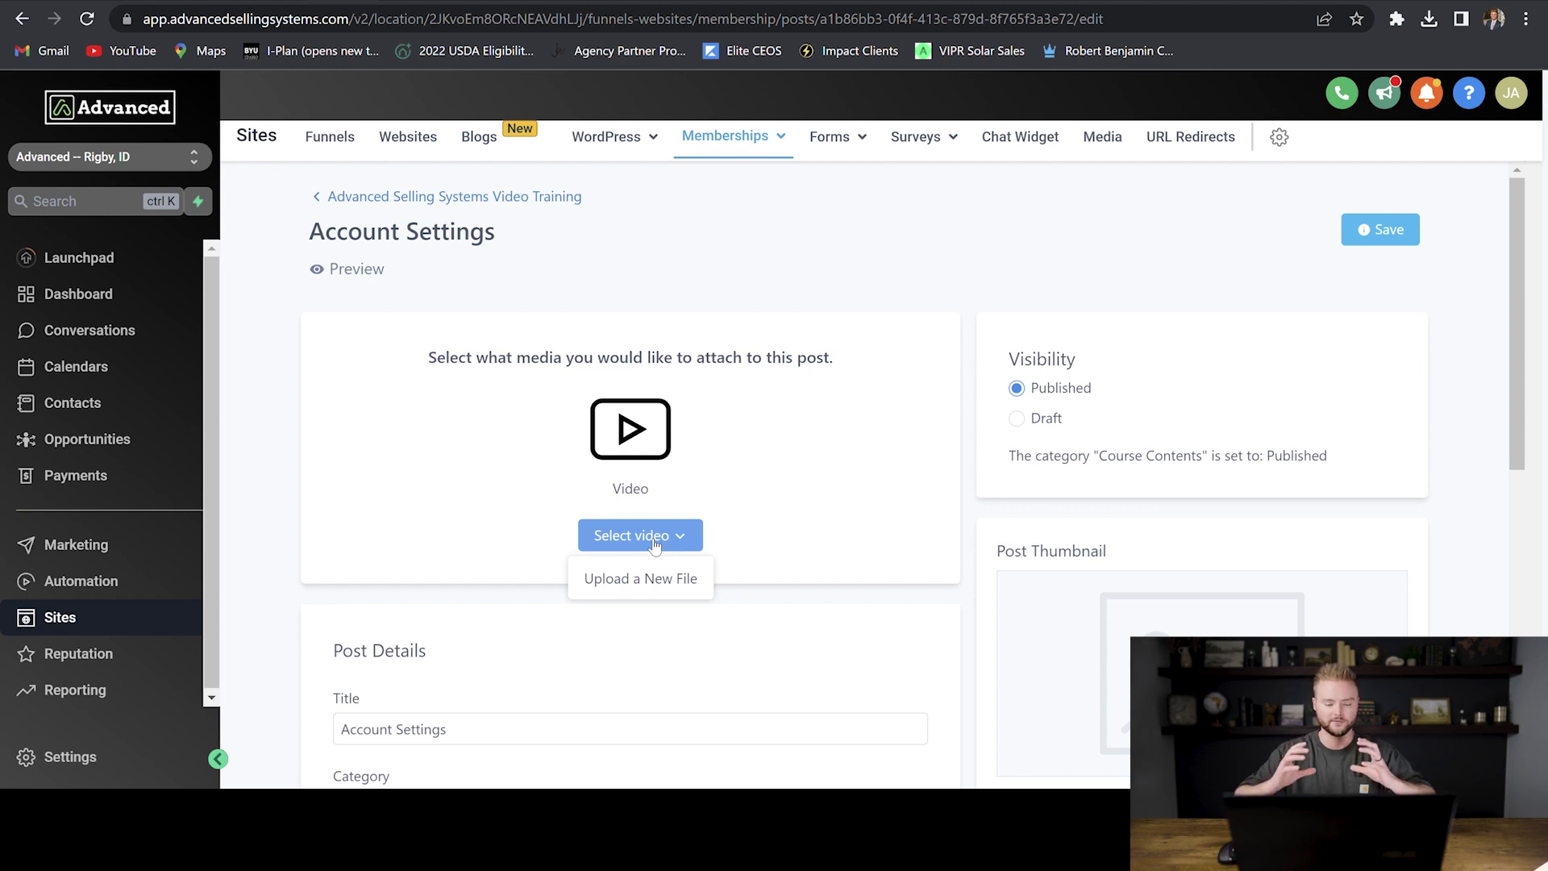
click(649, 578)
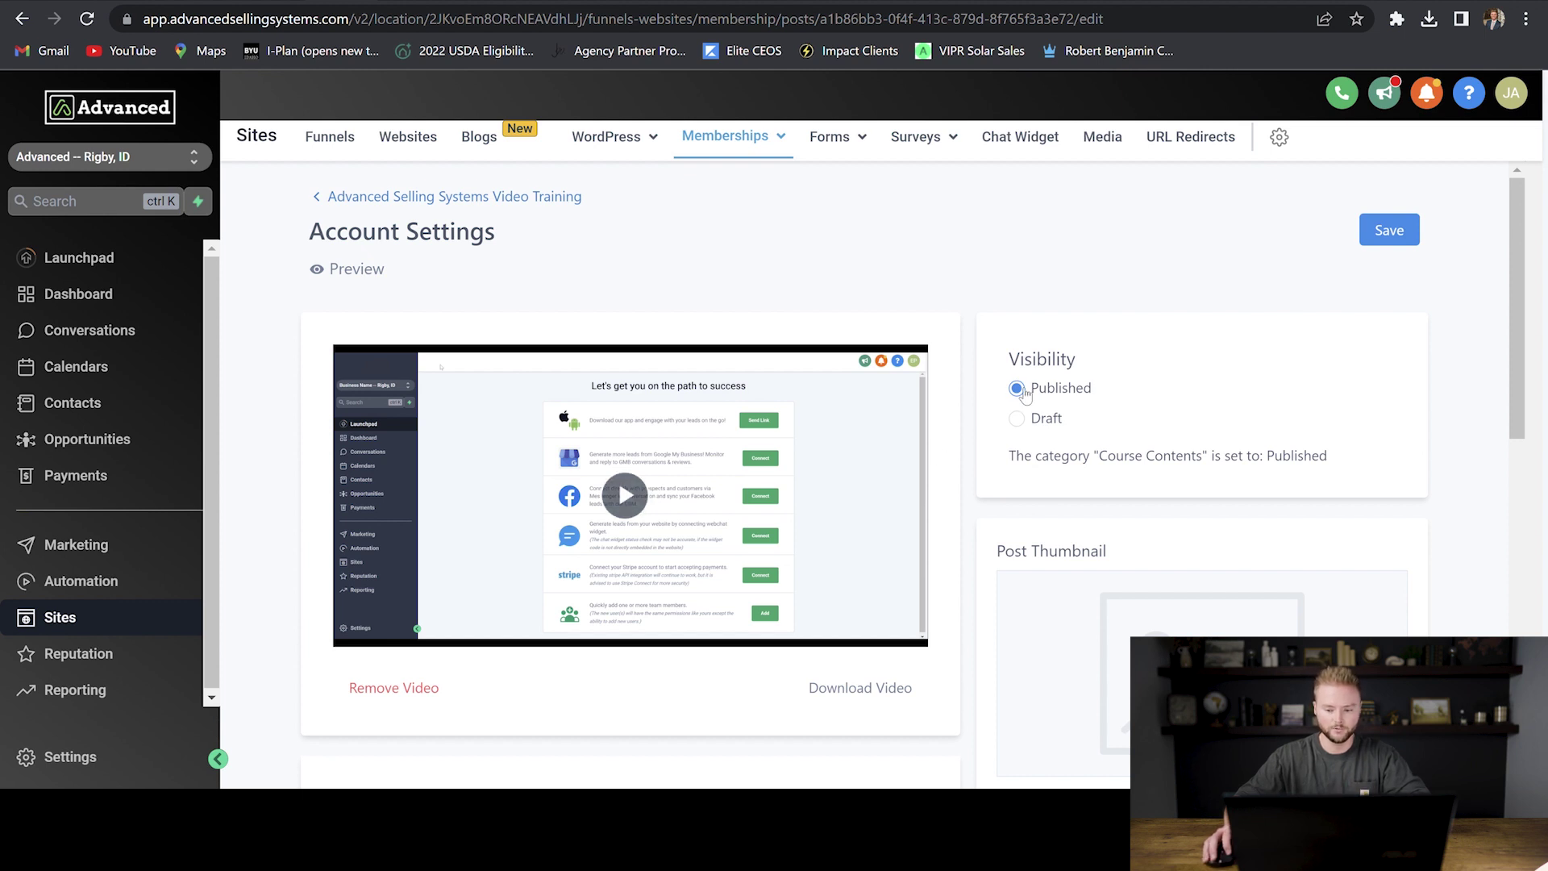
click(1388, 230)
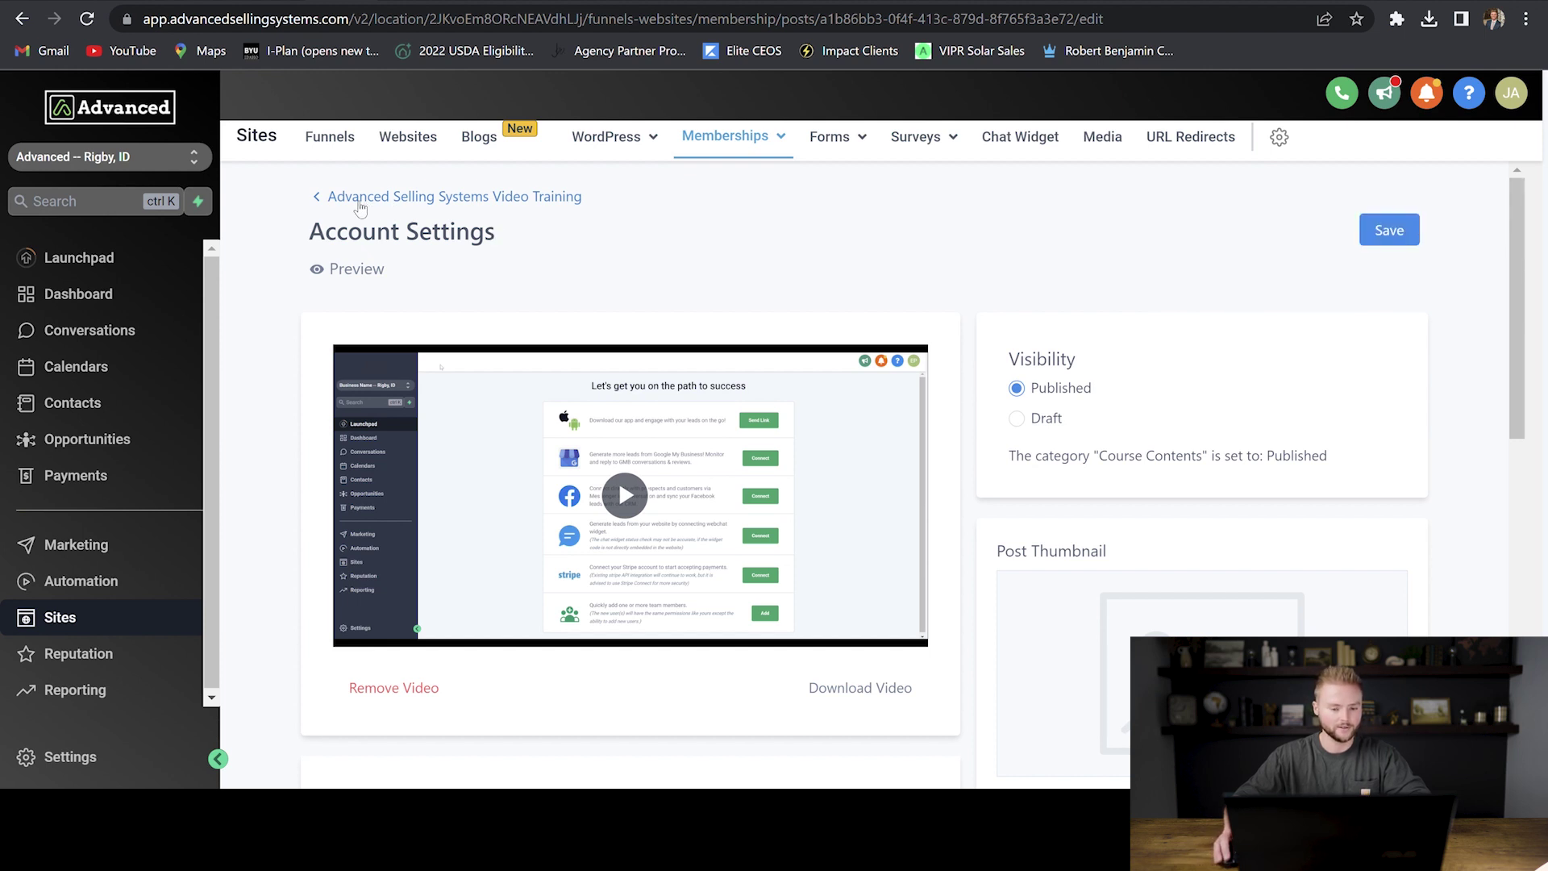
click(359, 201)
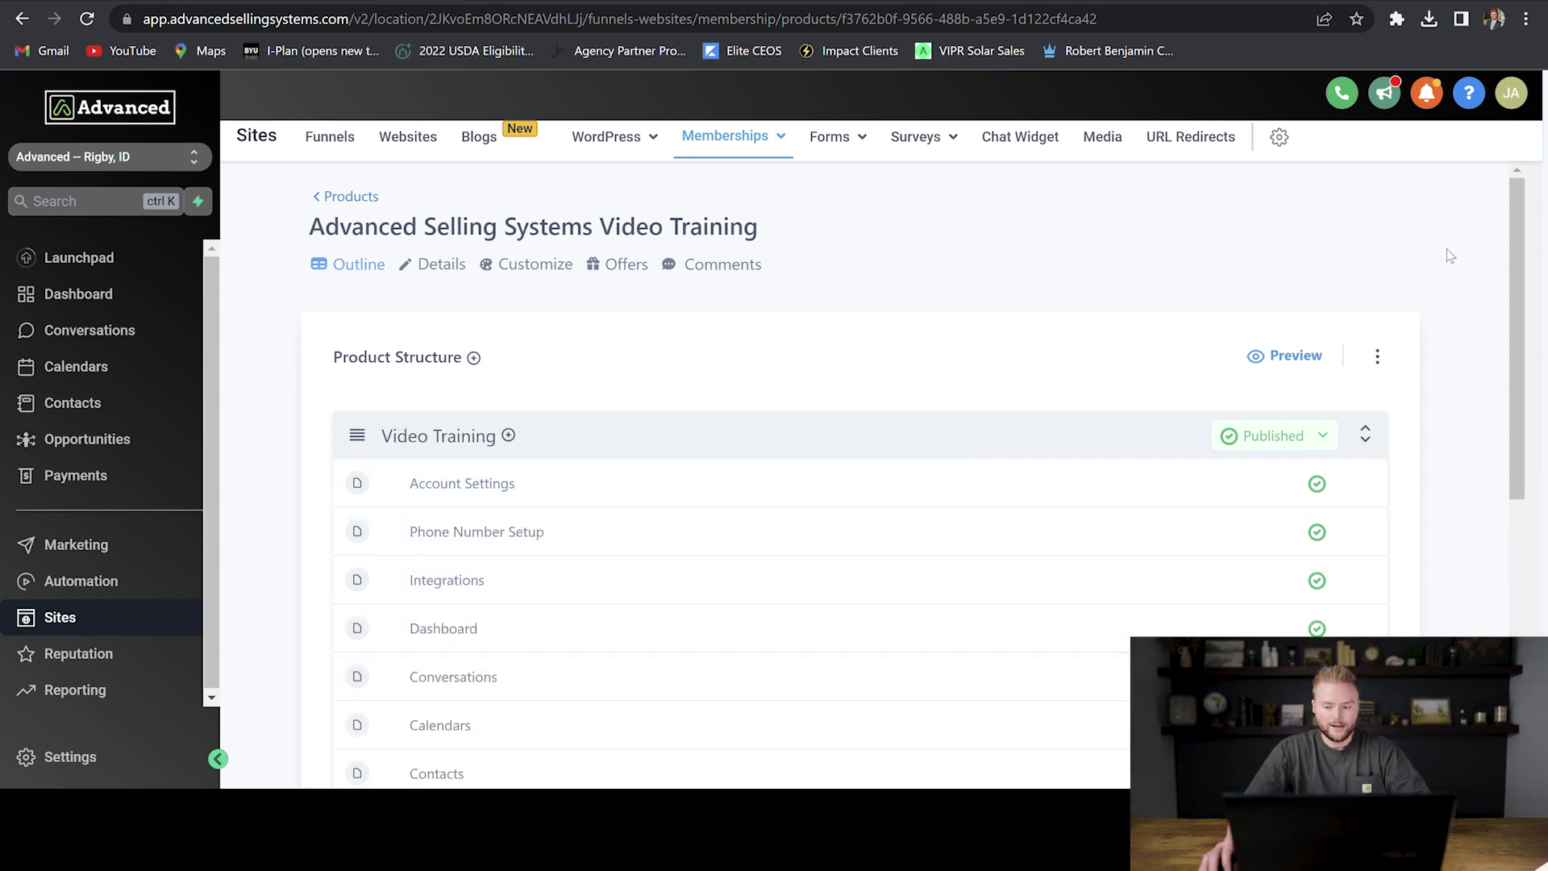
Review the Video Training lesson list and the Account Settings post's video, visibility, thumbnail and details, and return to the outline.
scroll(1446, 252, down, 4)
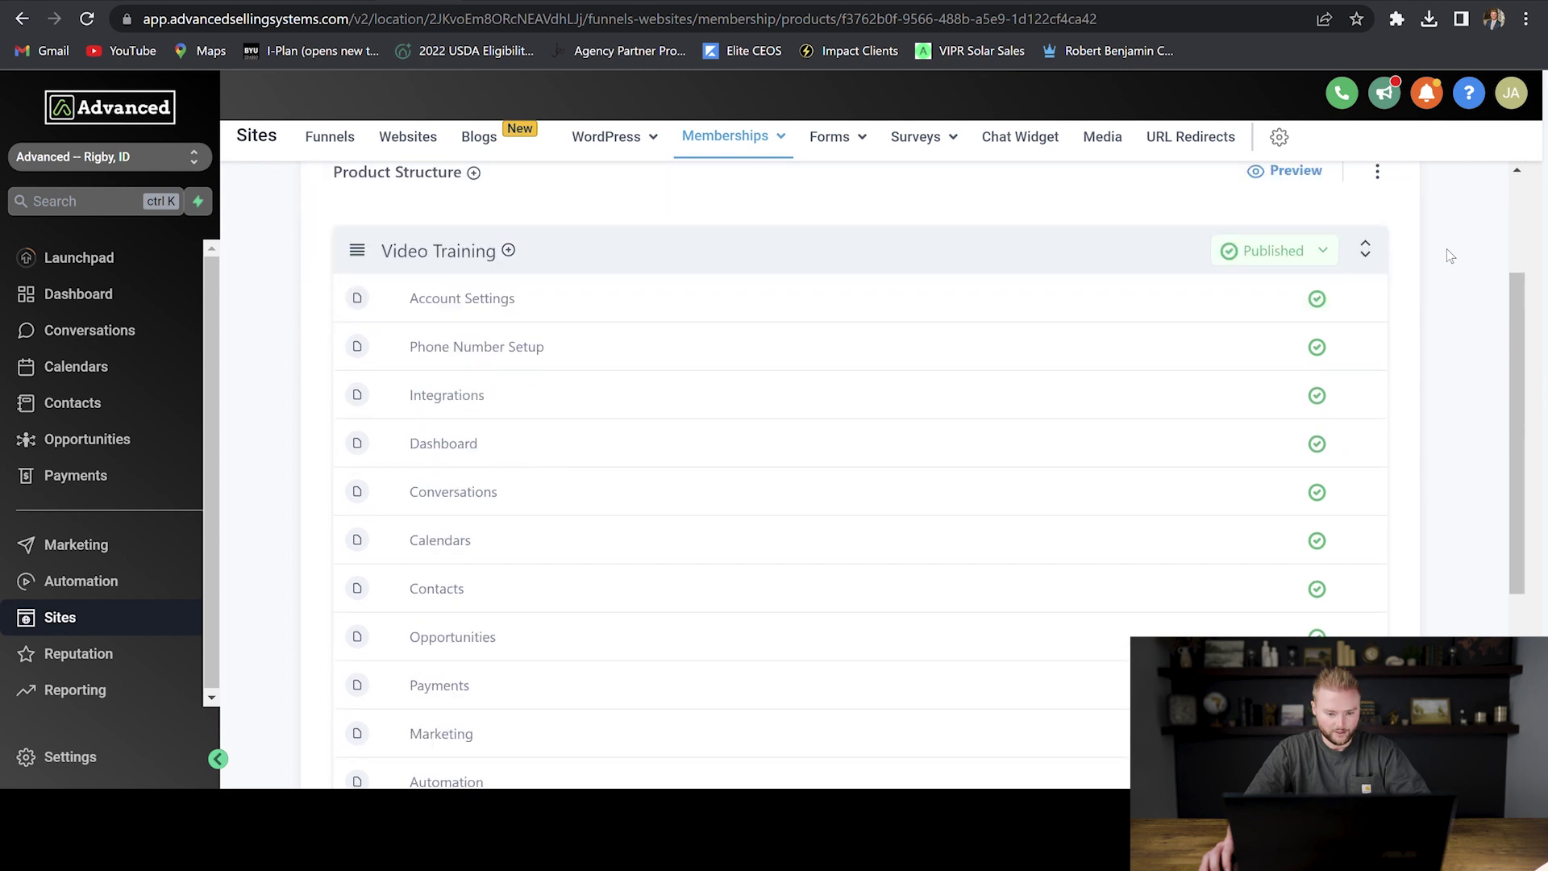
scroll(1446, 252, down, 3)
scroll(1446, 252, up, 5)
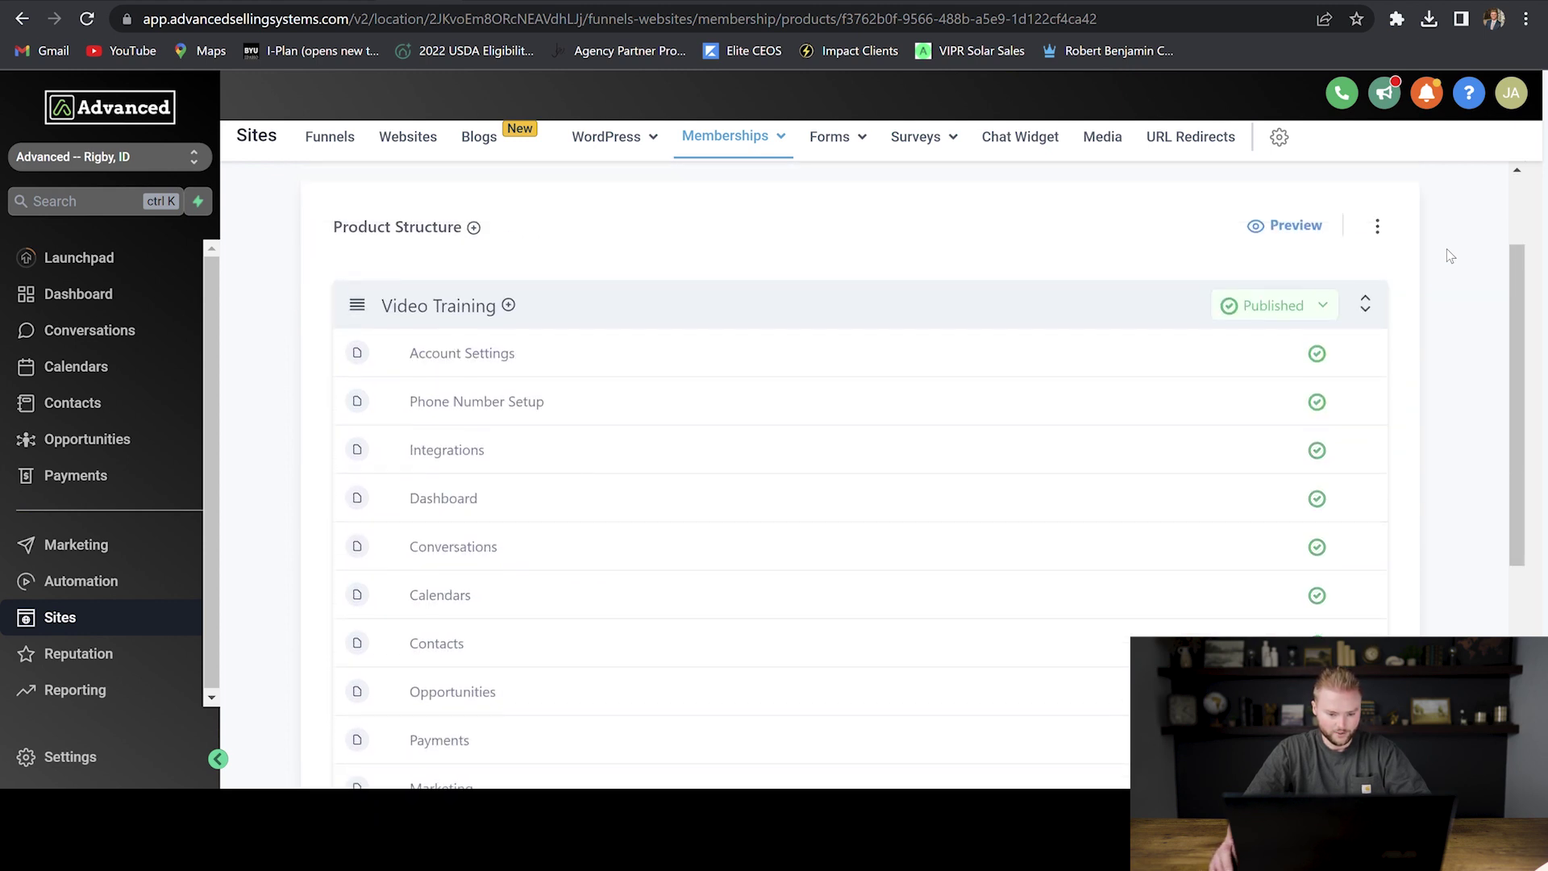
click(488, 353)
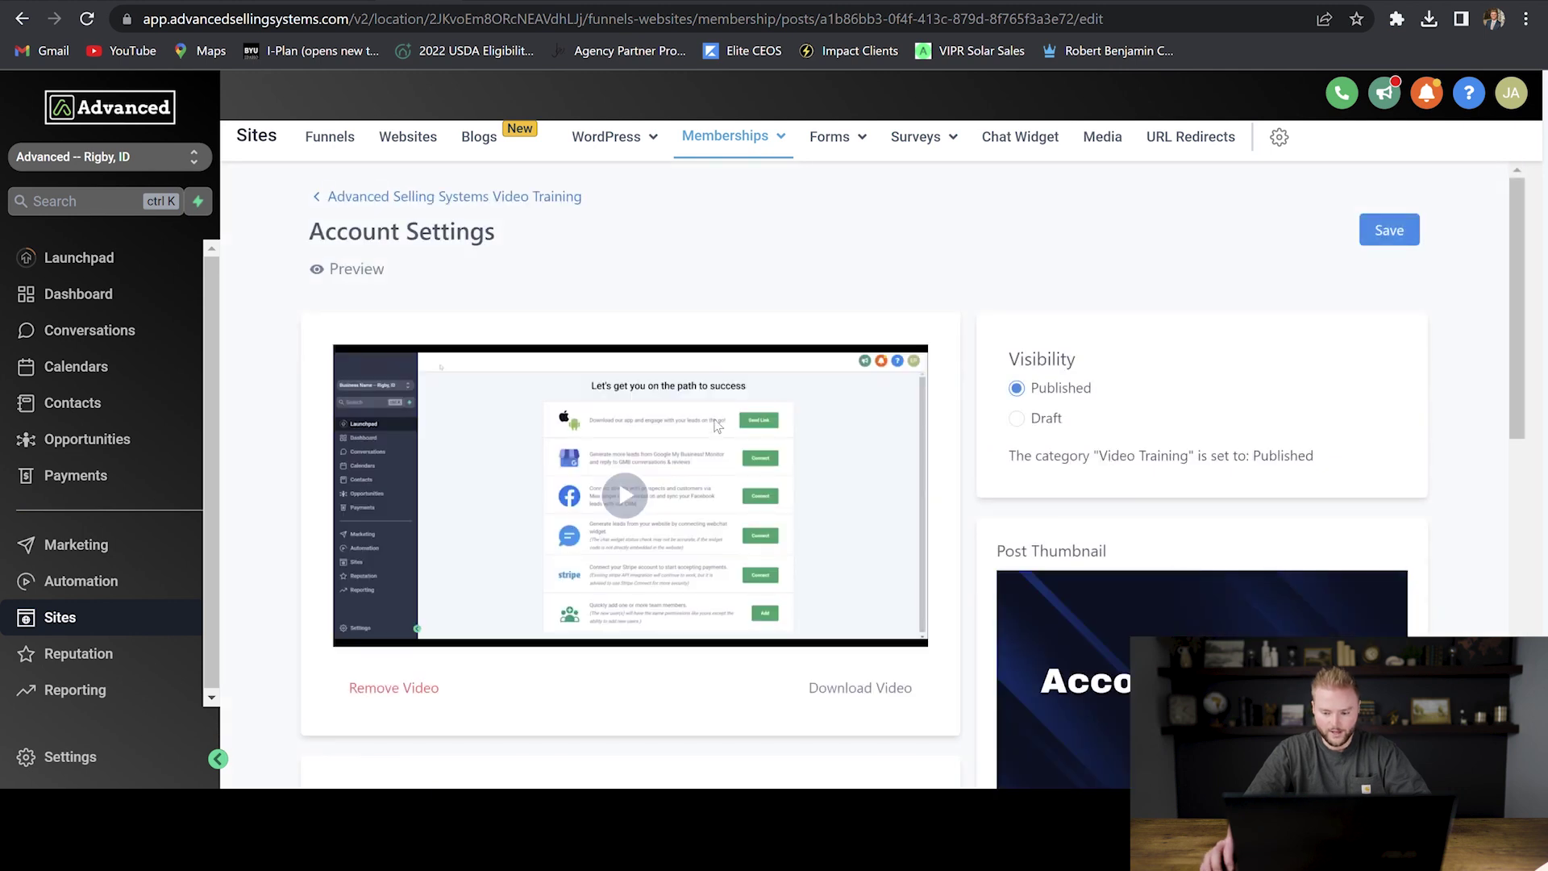
scroll(1093, 554, down, 3)
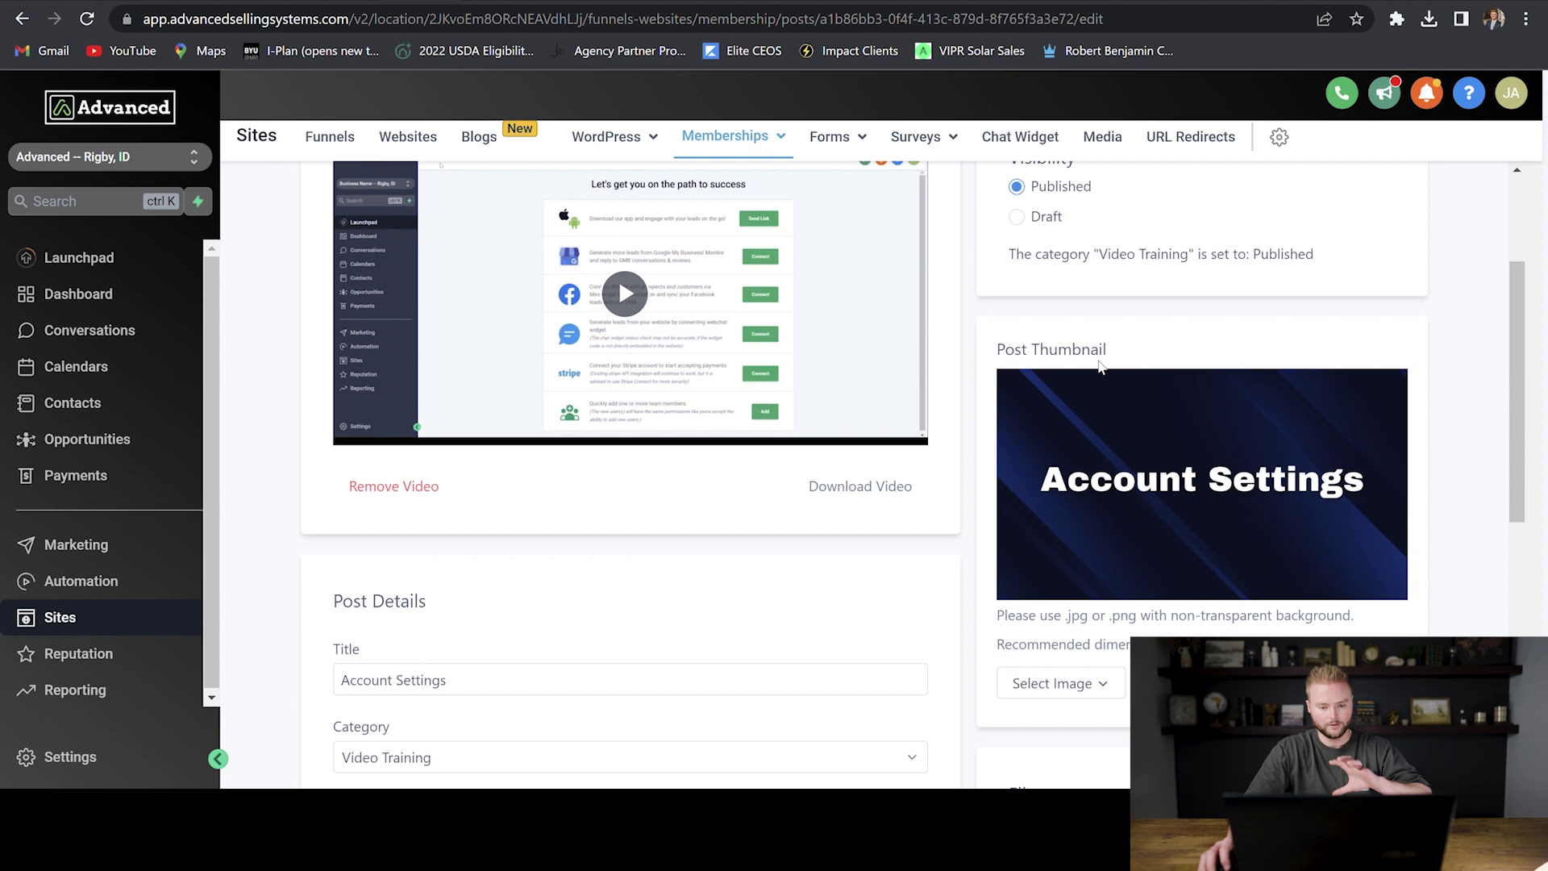
scroll(536, 476, down, 3)
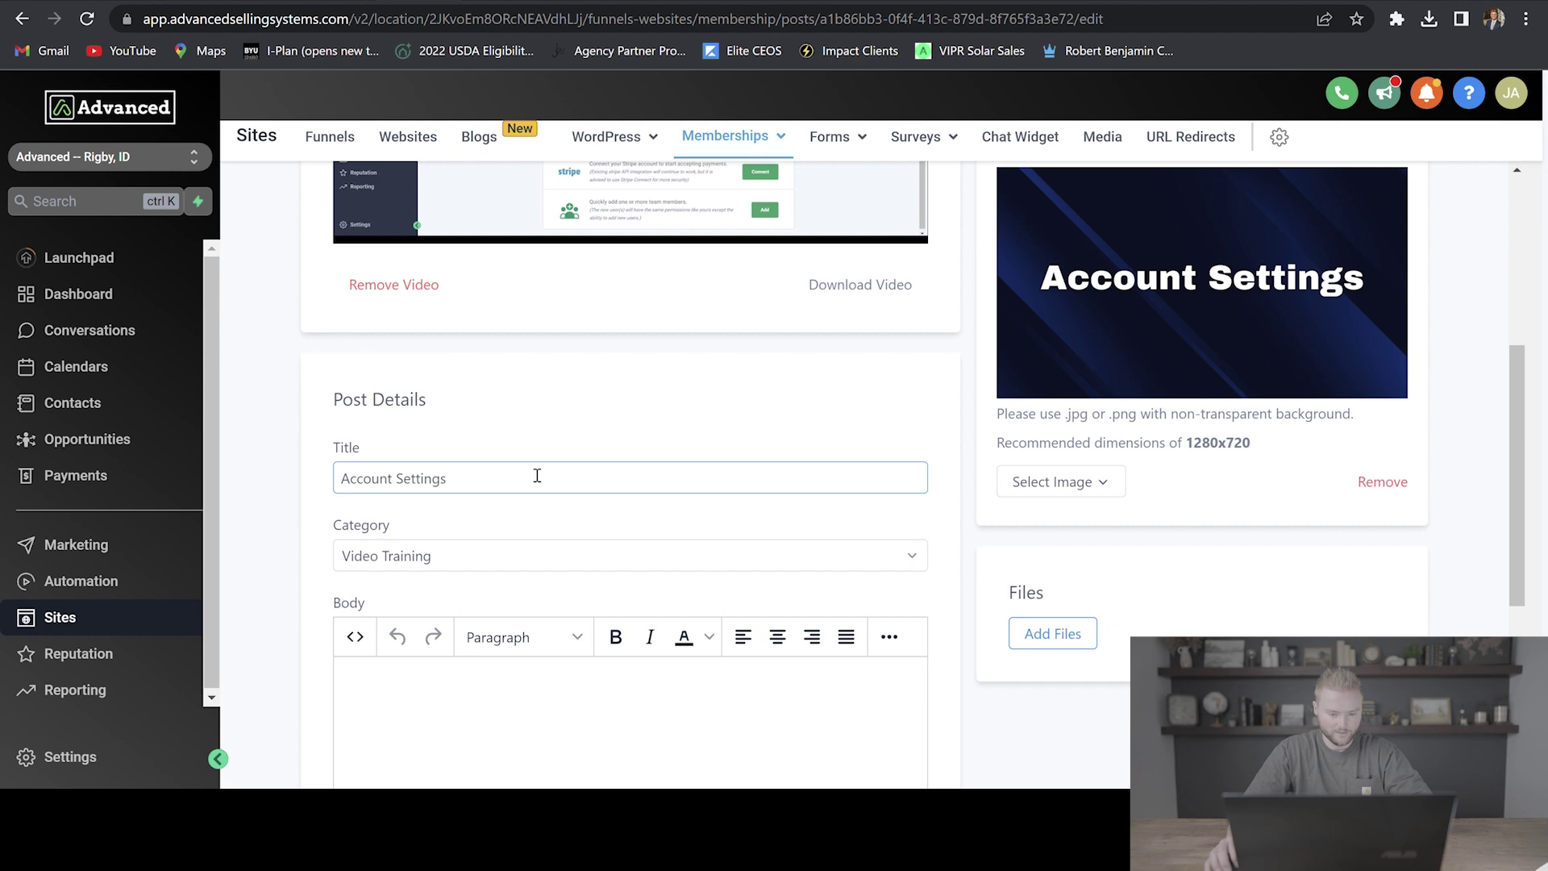
scroll(743, 271, up, 5)
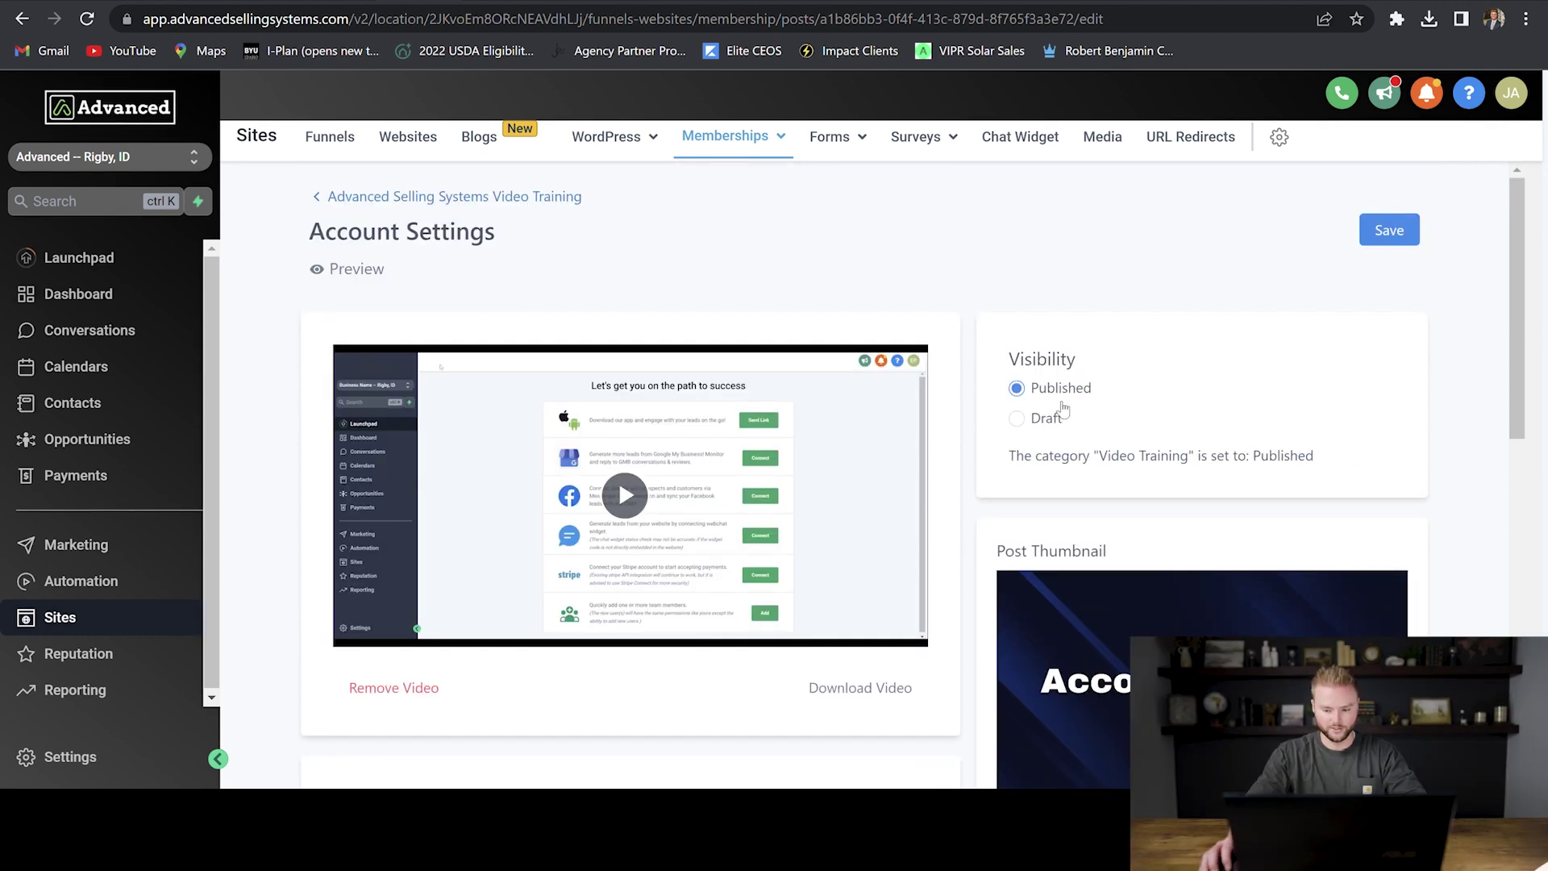
scroll(1128, 369, down, 3)
key(alt+Left)
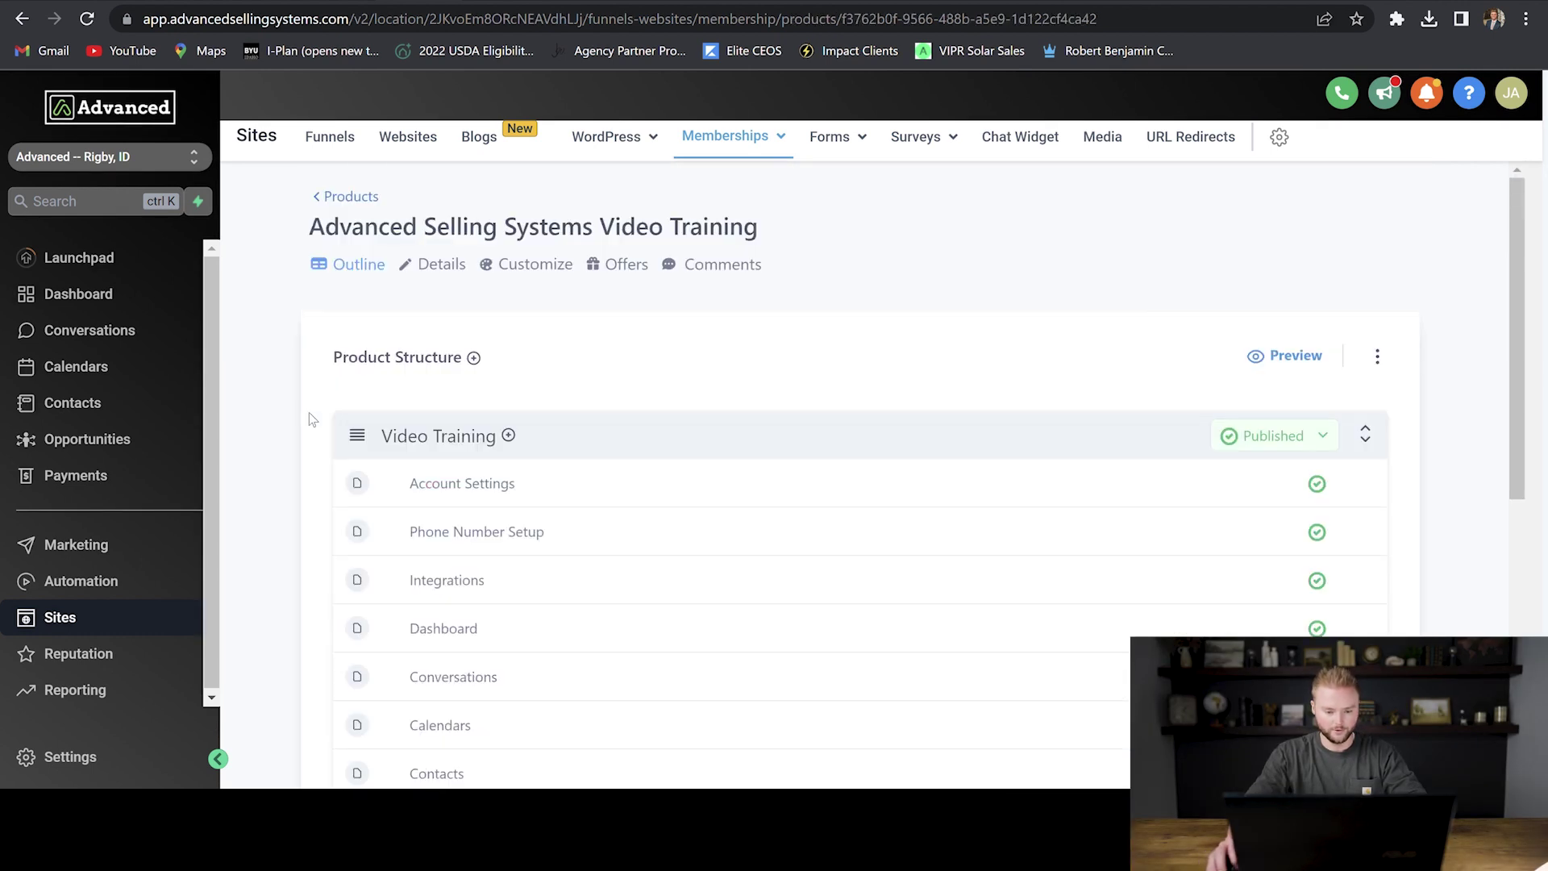
Examine the product's details, including its thumbnail and the Customization settings for instructor, logo image and favicon.
click(441, 276)
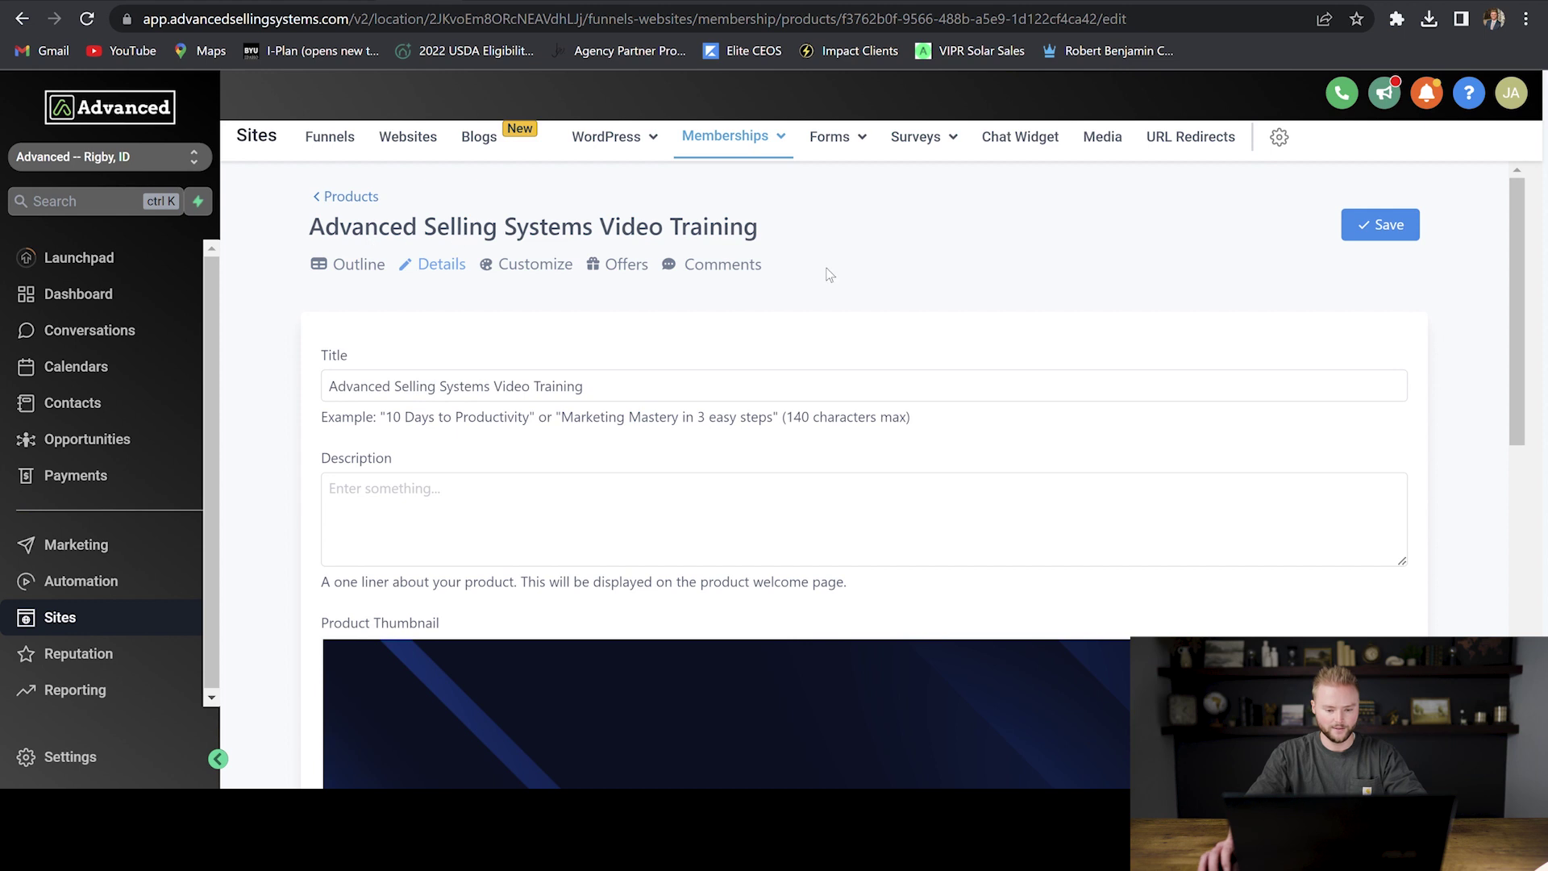
scroll(890, 361, down, 6)
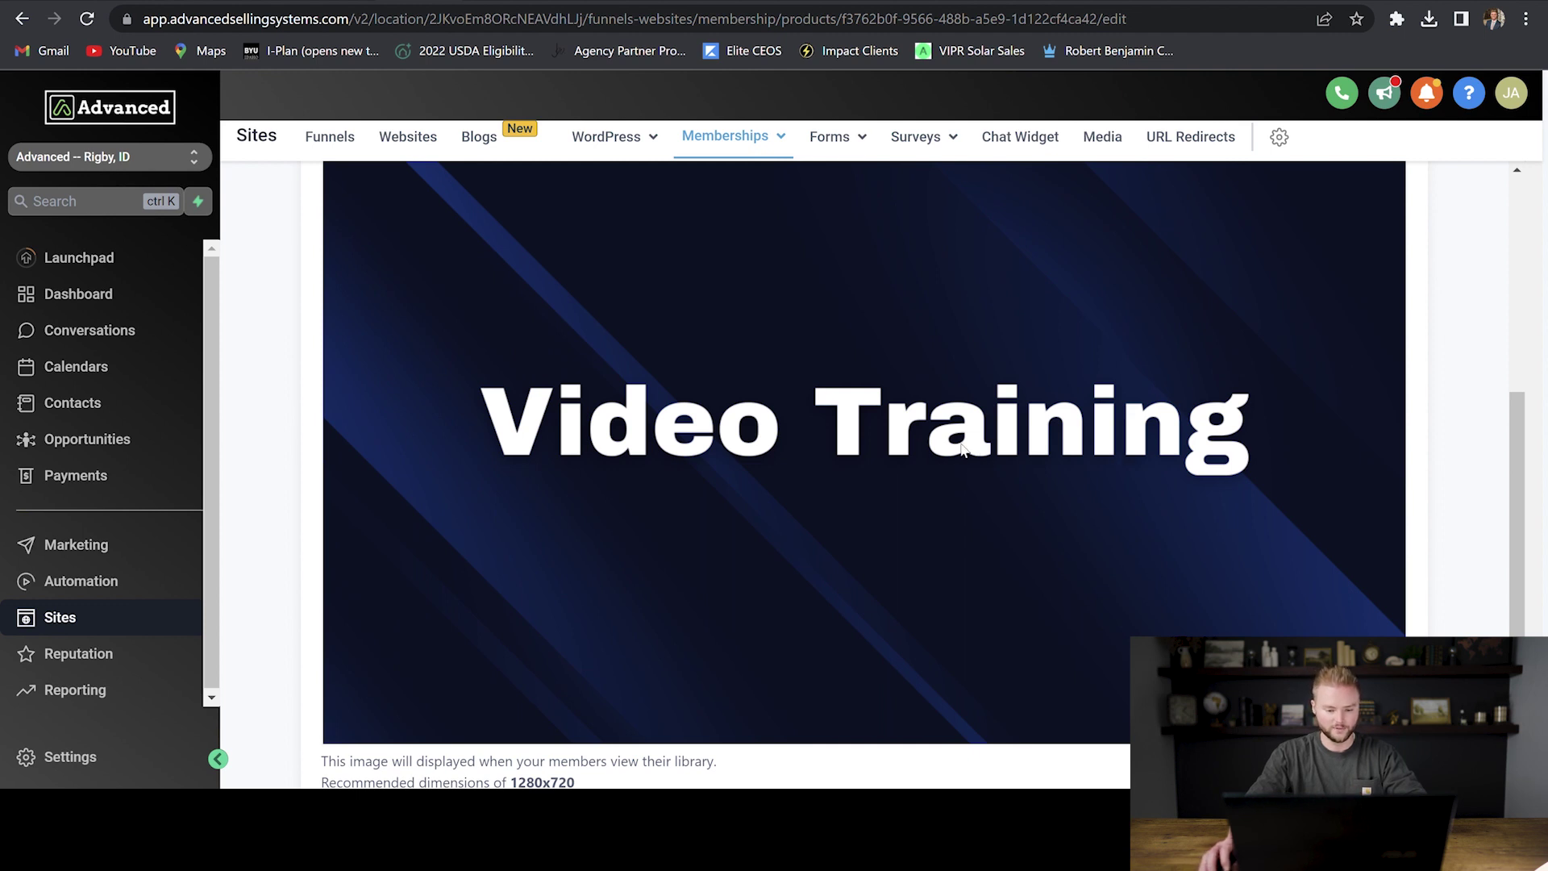
scroll(961, 451, down, 3)
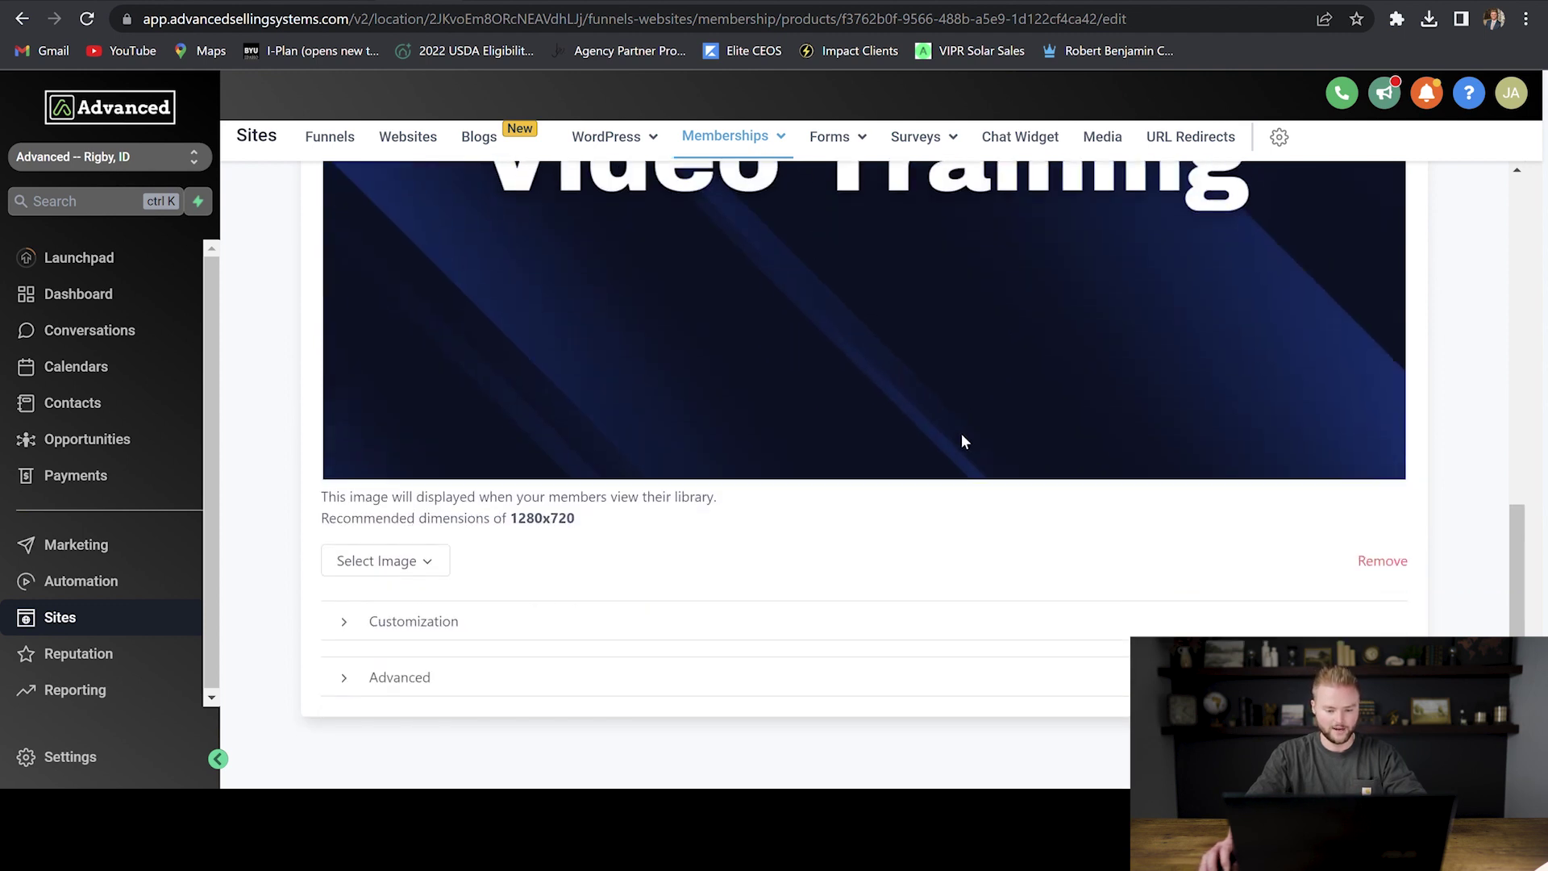
click(403, 625)
scroll(768, 411, down, 3)
scroll(769, 411, down, 3)
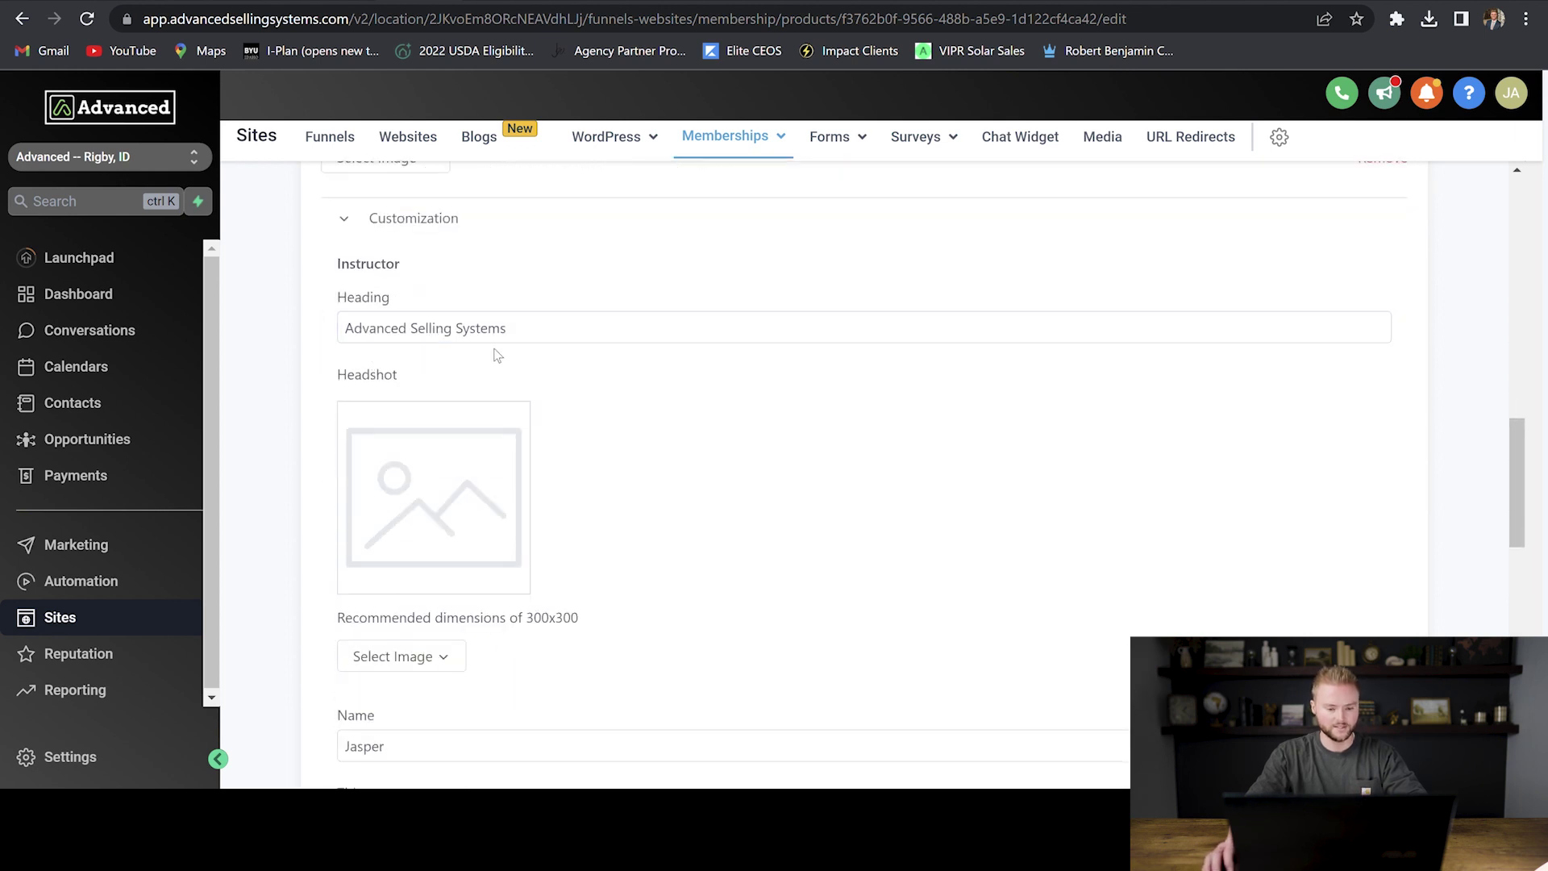
scroll(494, 355, down, 1)
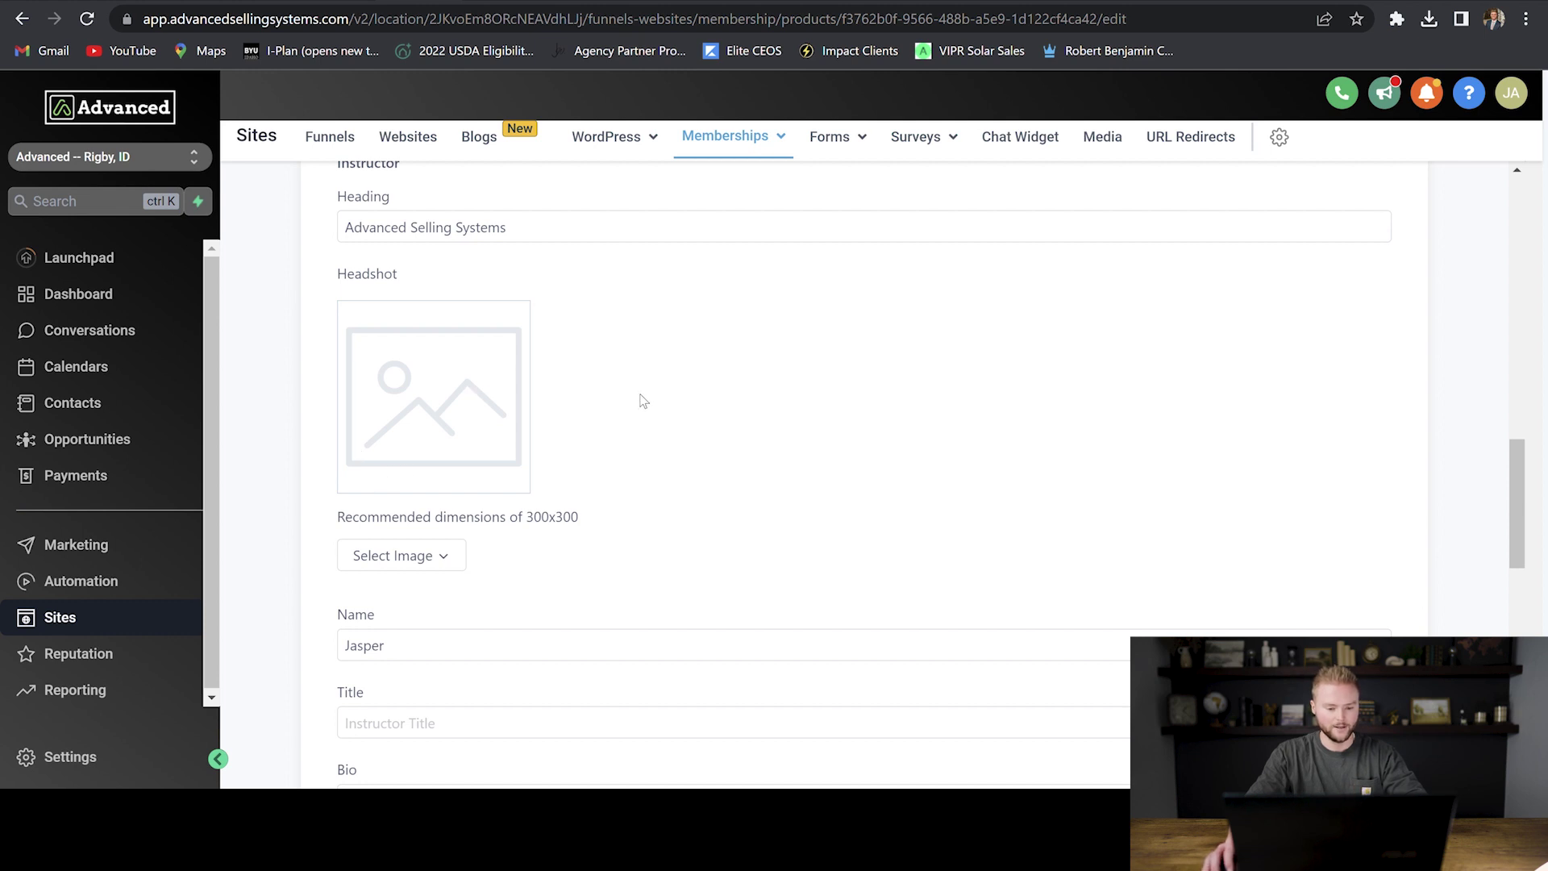
scroll(641, 399, down, 1)
scroll(661, 367, down, 1)
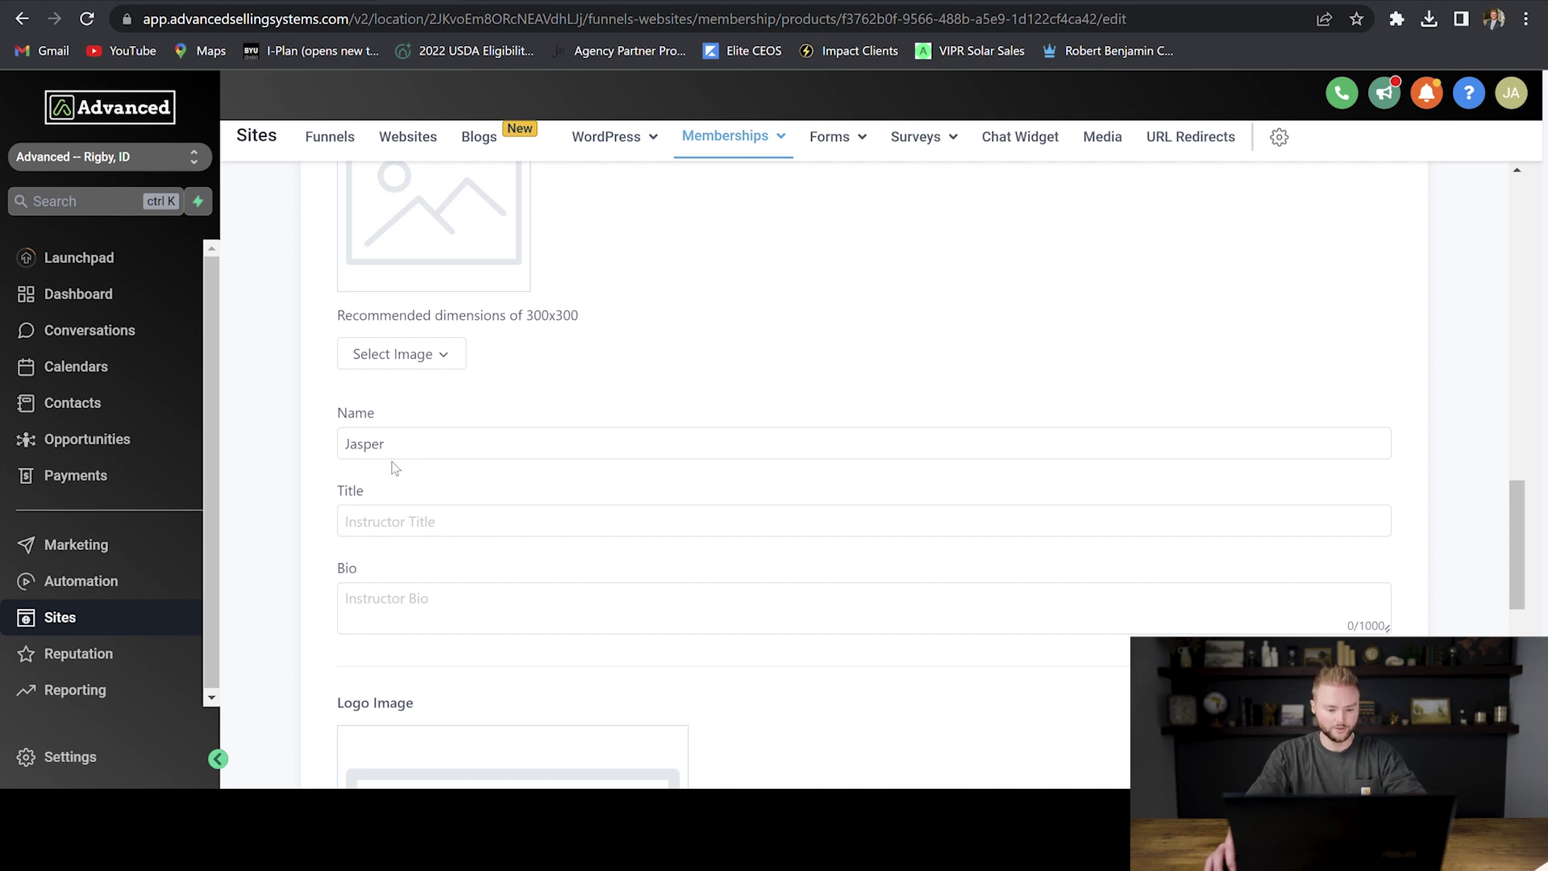
scroll(660, 455, down, 3)
scroll(719, 456, down, 5)
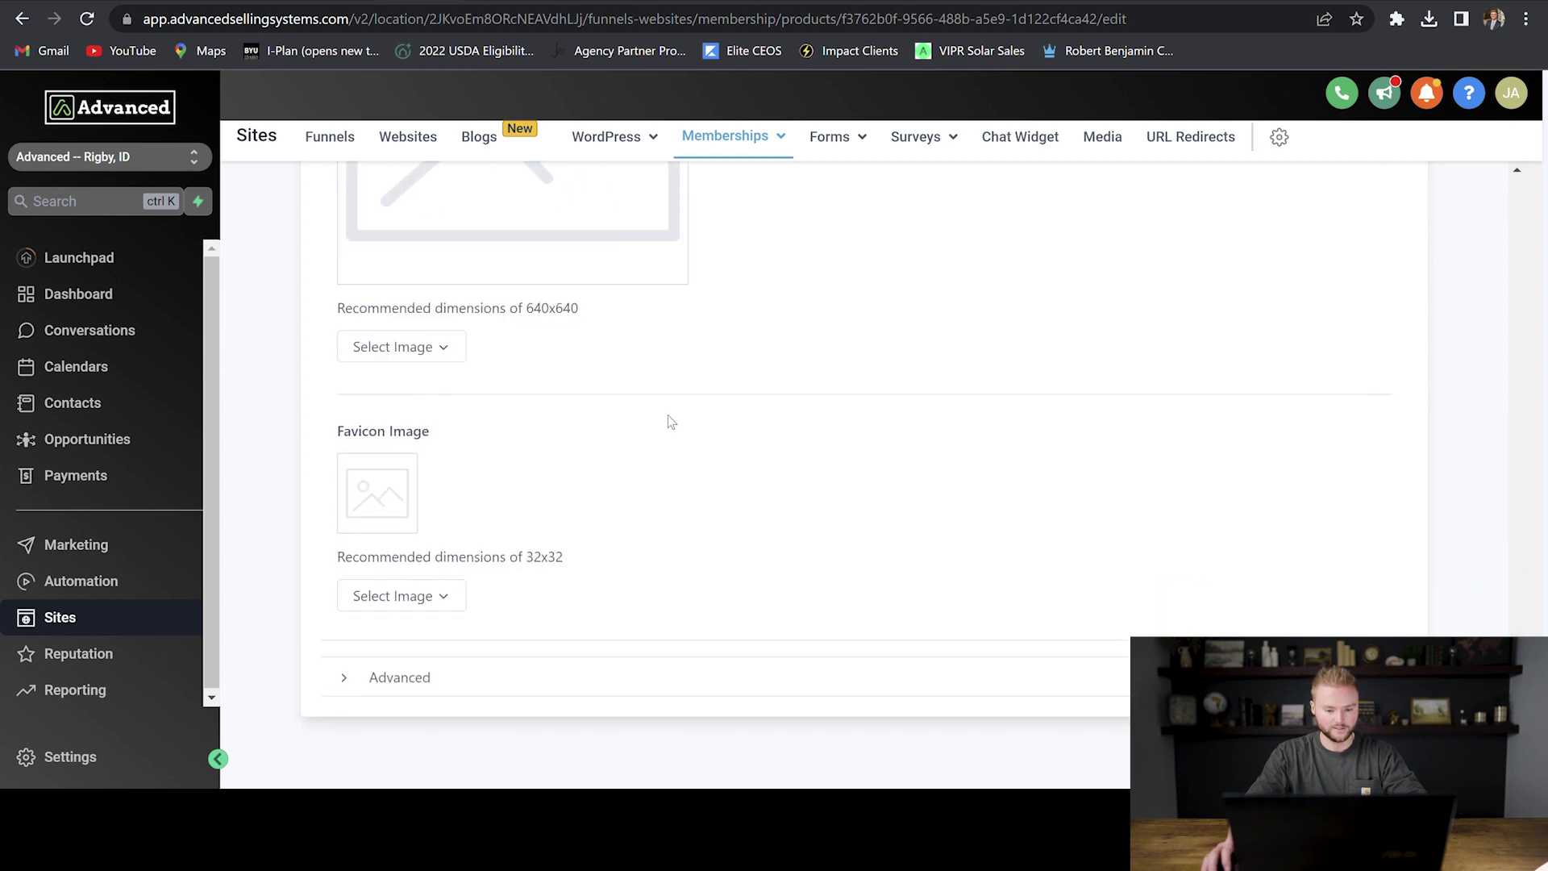
scroll(865, 390, up, 10)
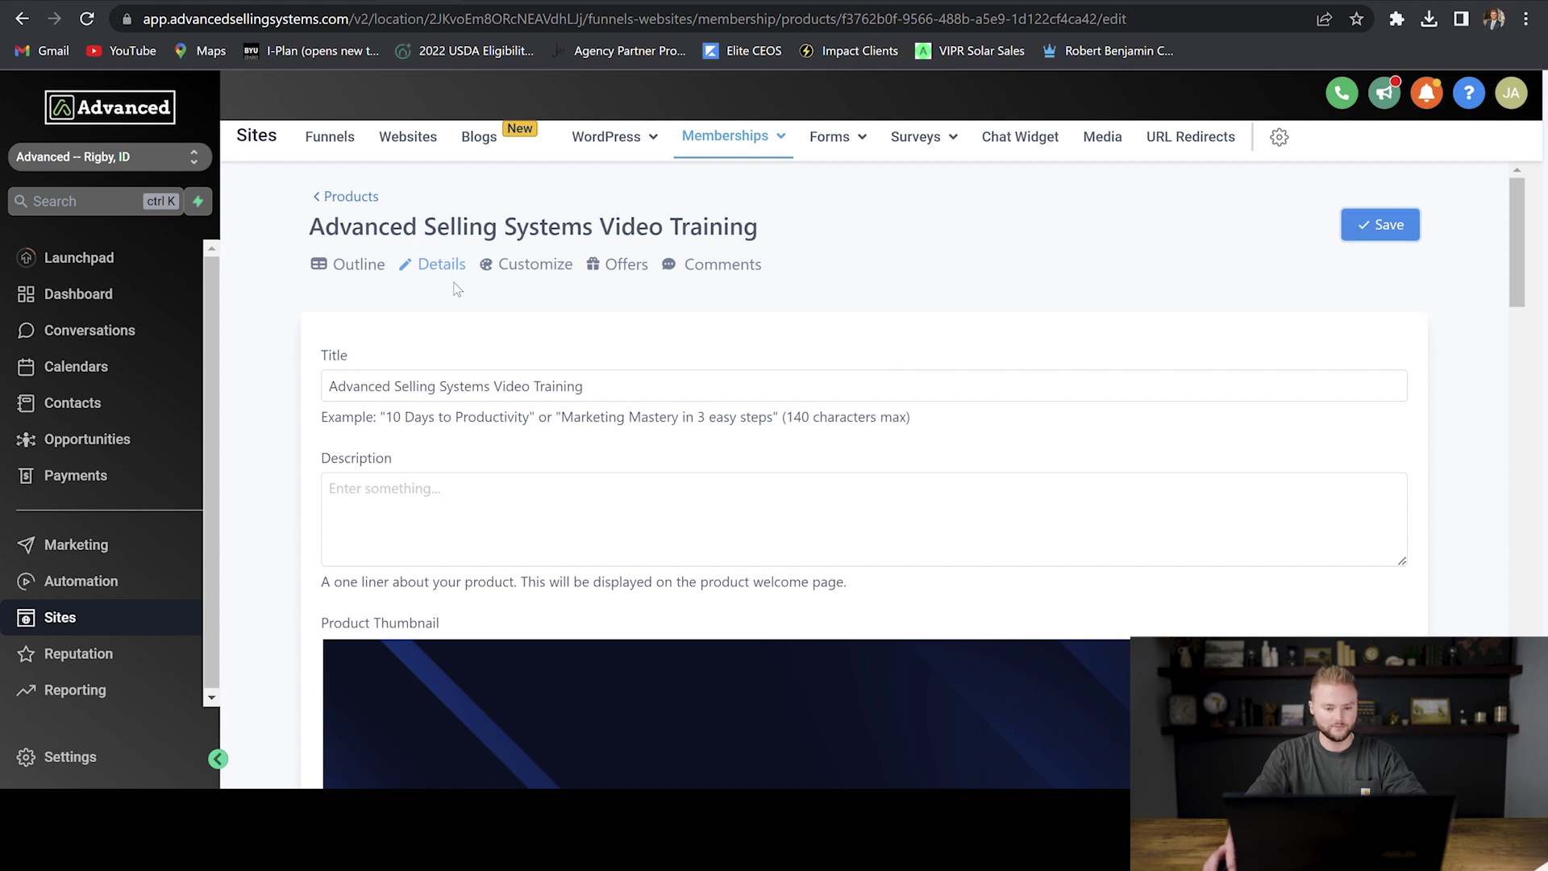
View the Classic, New York and Neue themes available for customizing the product, and go back to its outline.
click(533, 276)
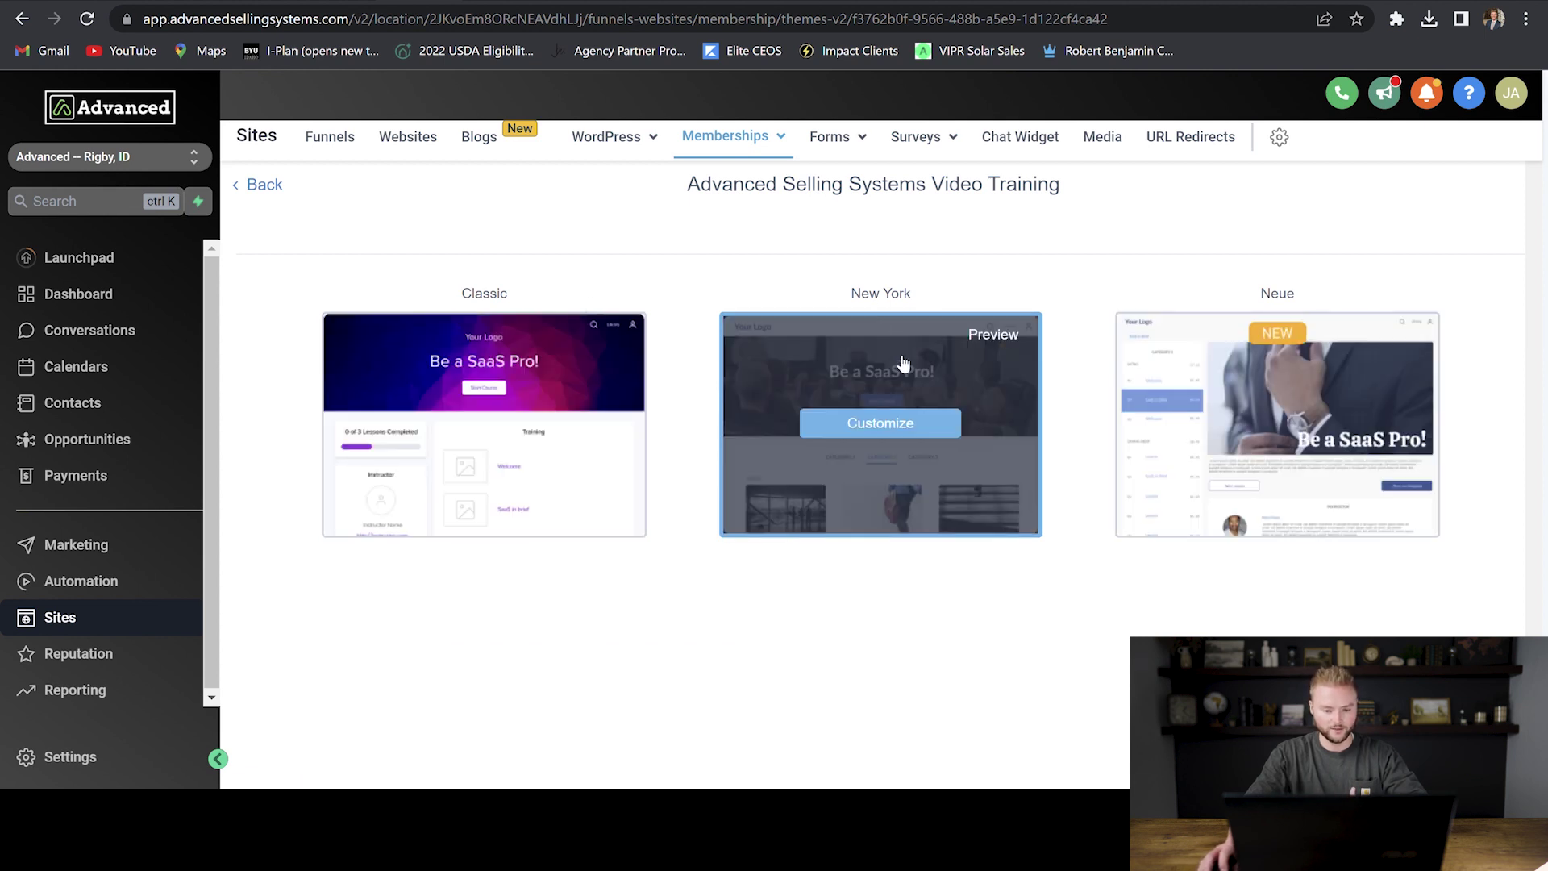
mouse_move(639, 365)
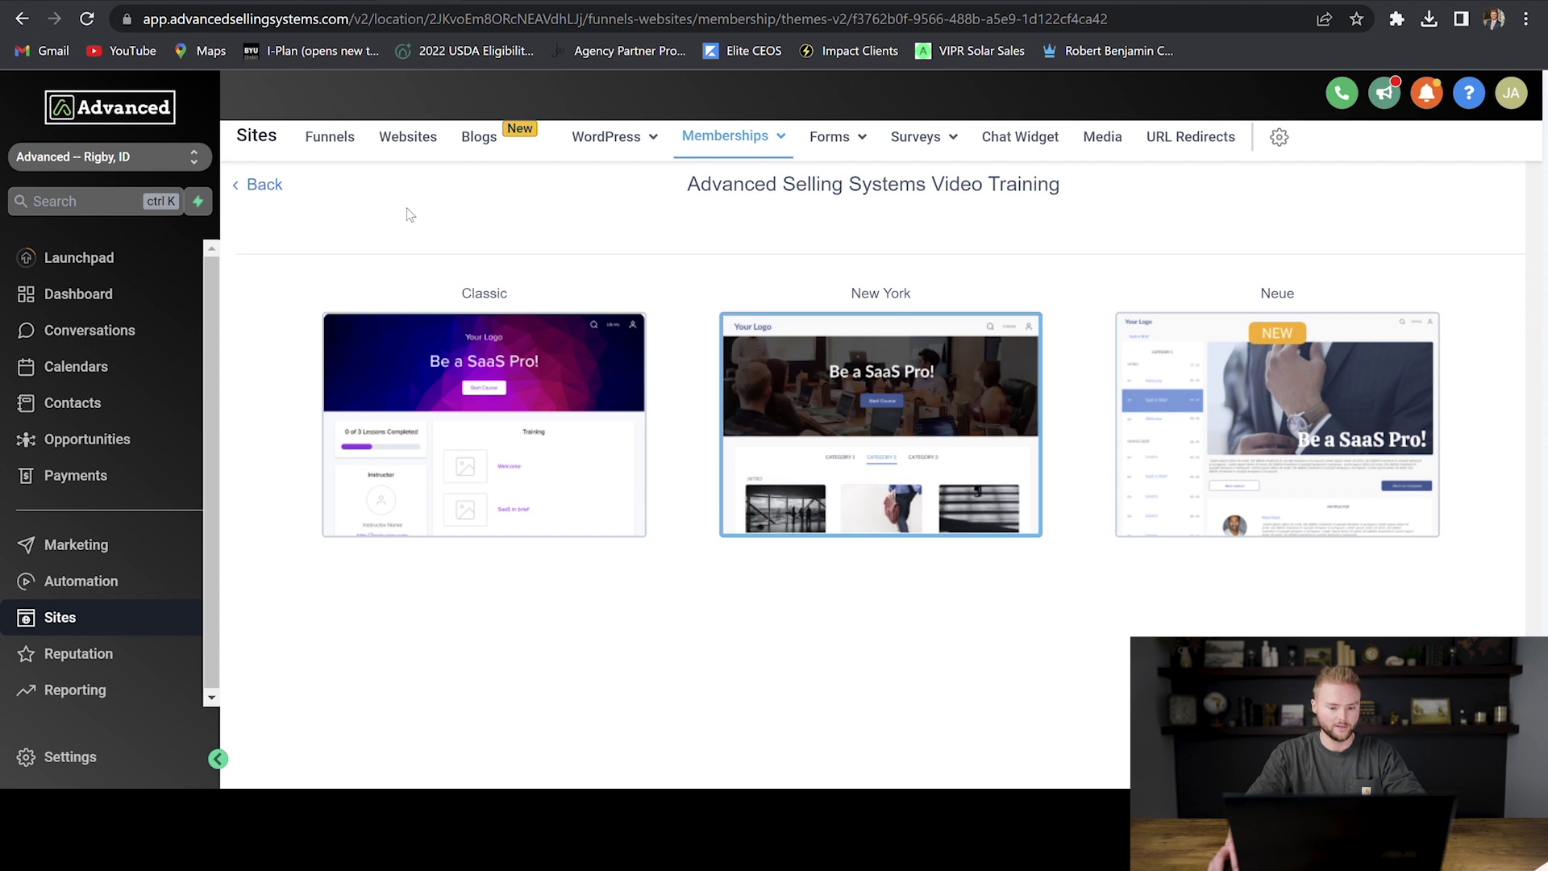
click(268, 185)
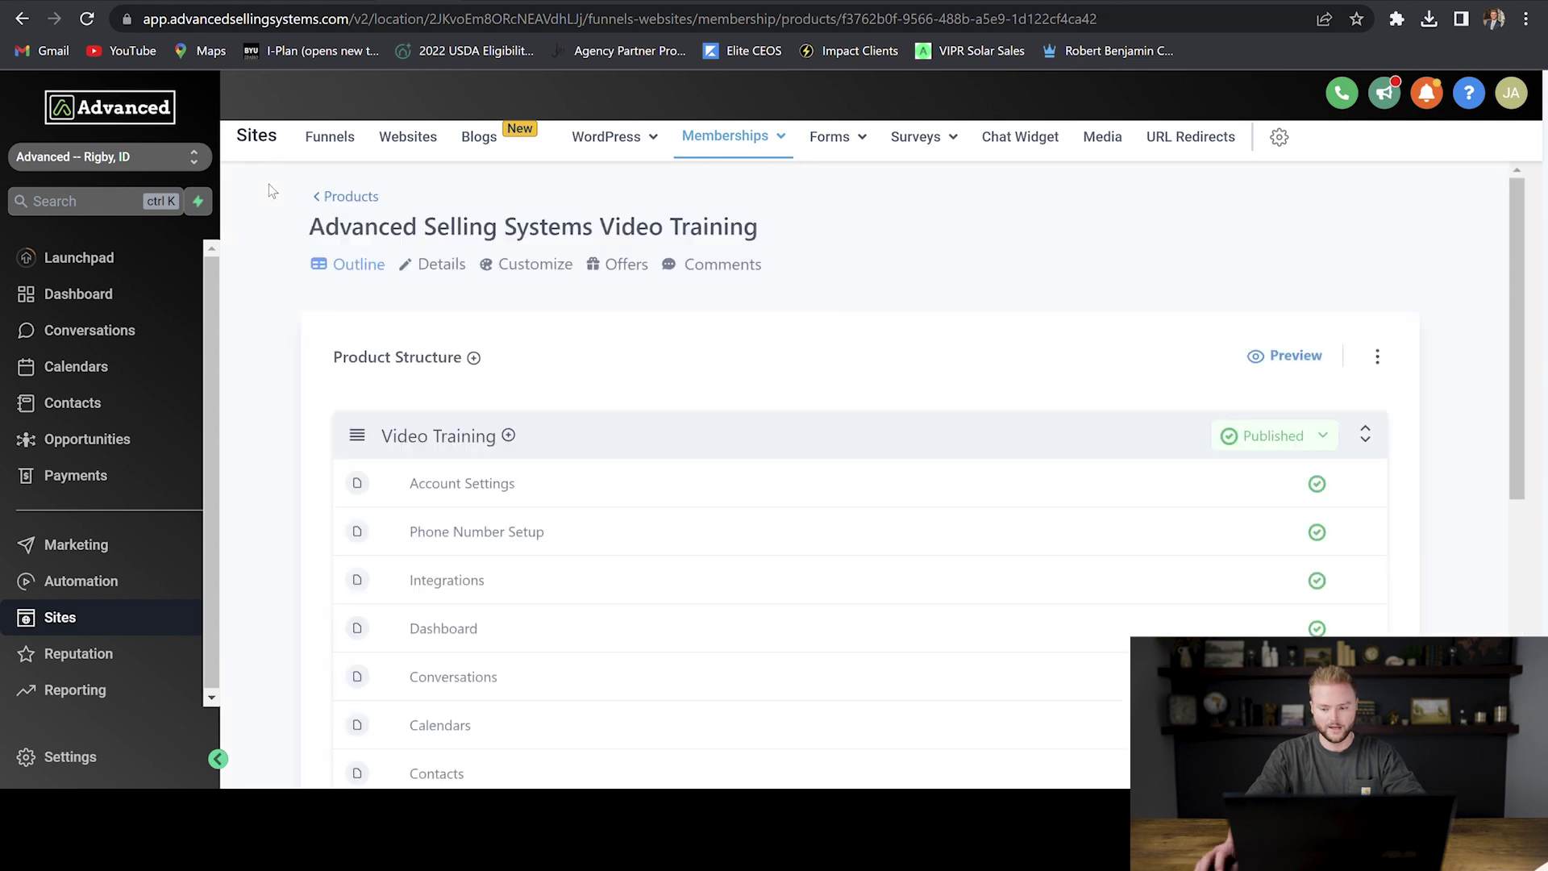
Preview the product as a member, start the course to view its first lesson, and return to the course home page.
click(1283, 356)
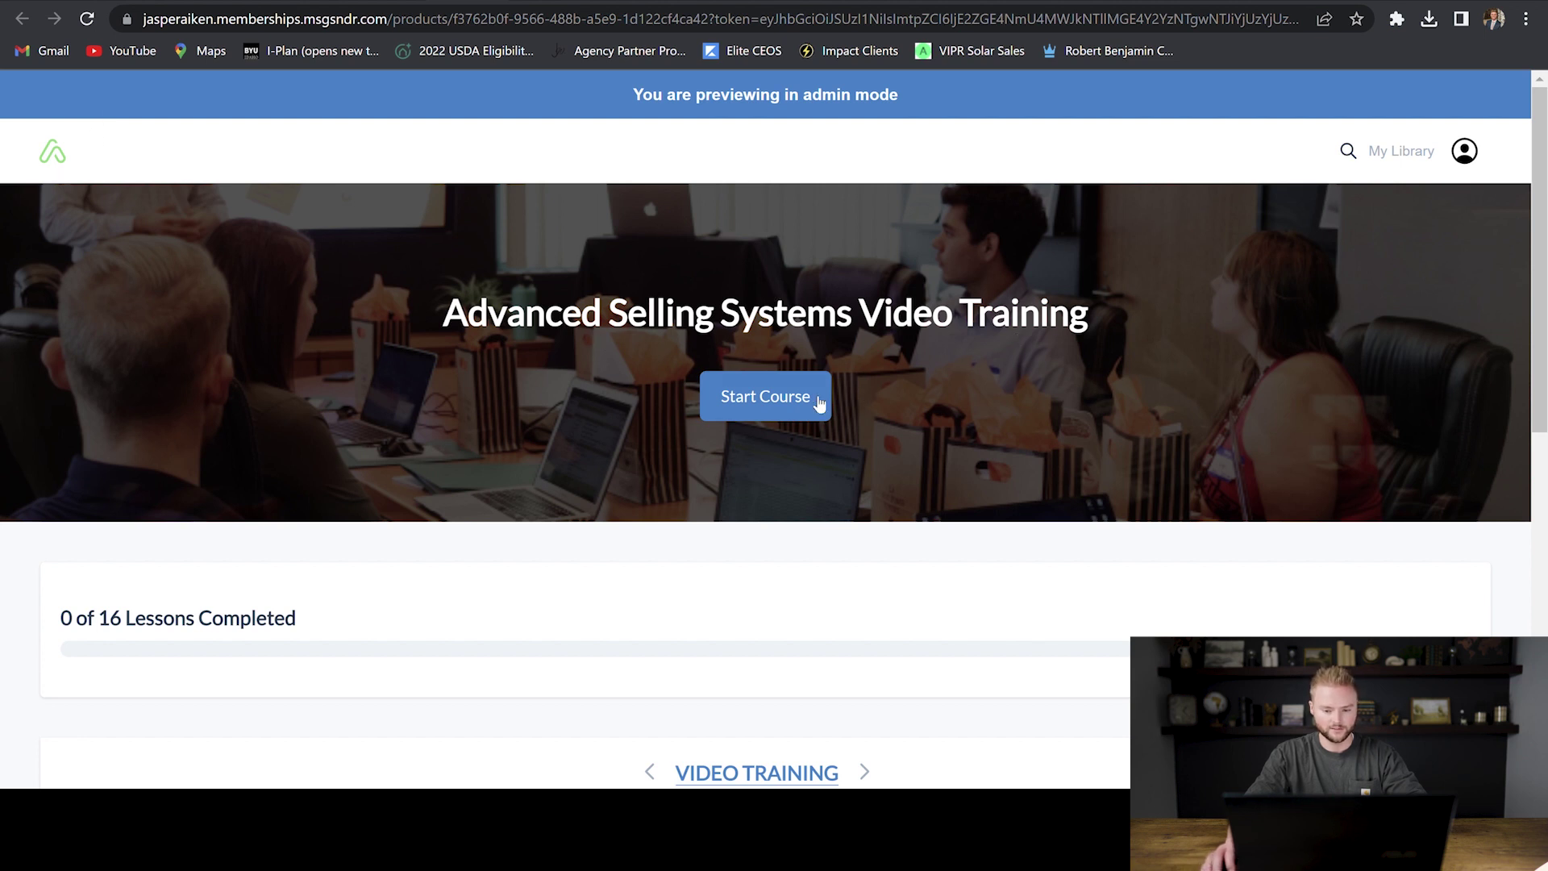
click(786, 397)
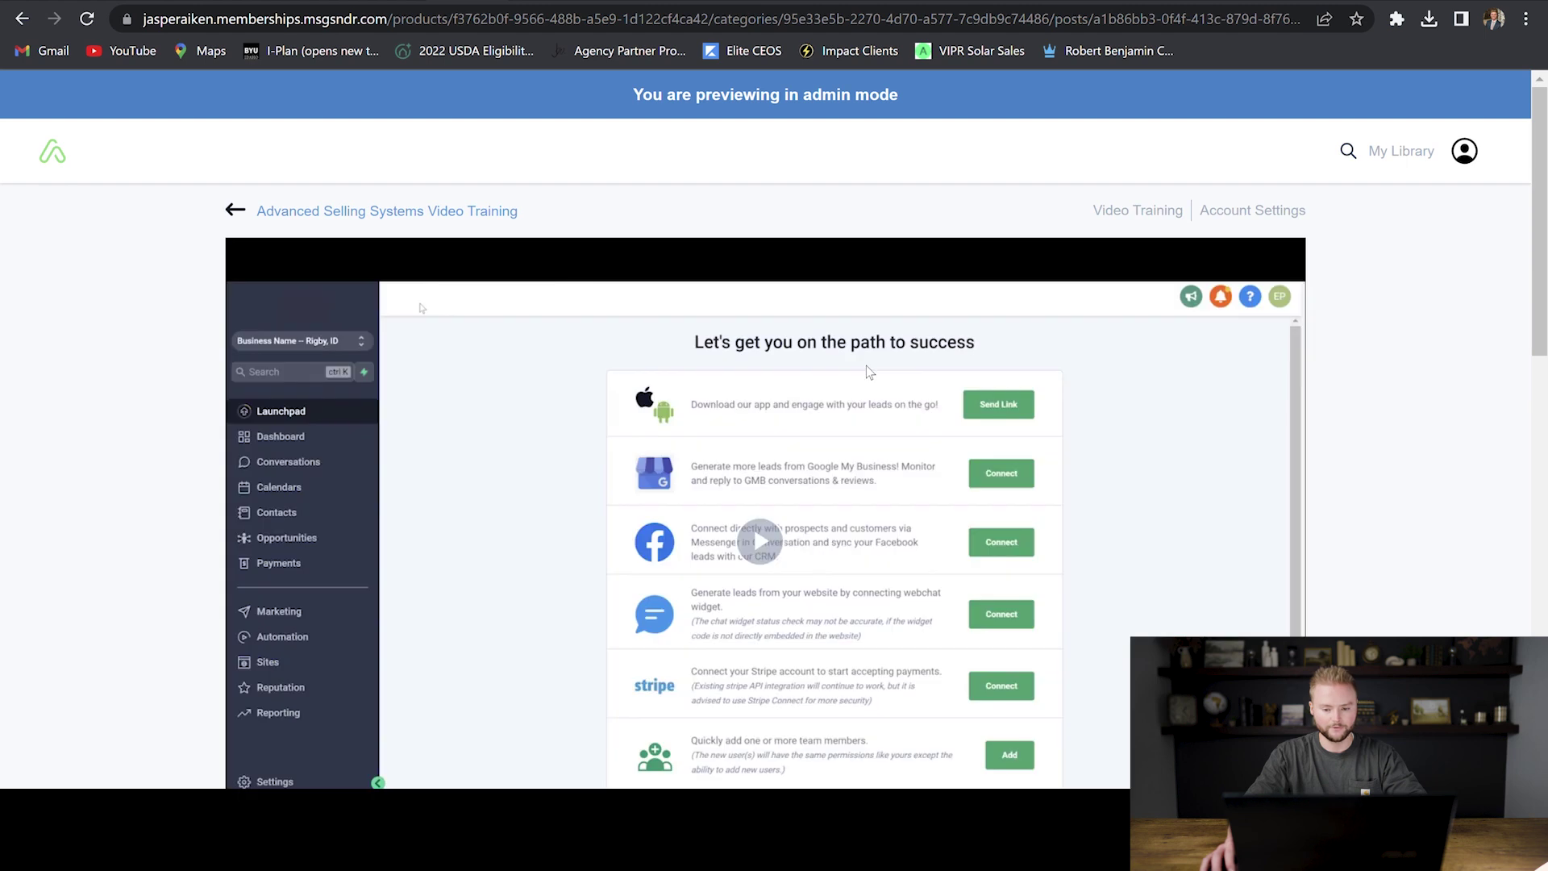
scroll(866, 365, down, 2)
key(alt+Left)
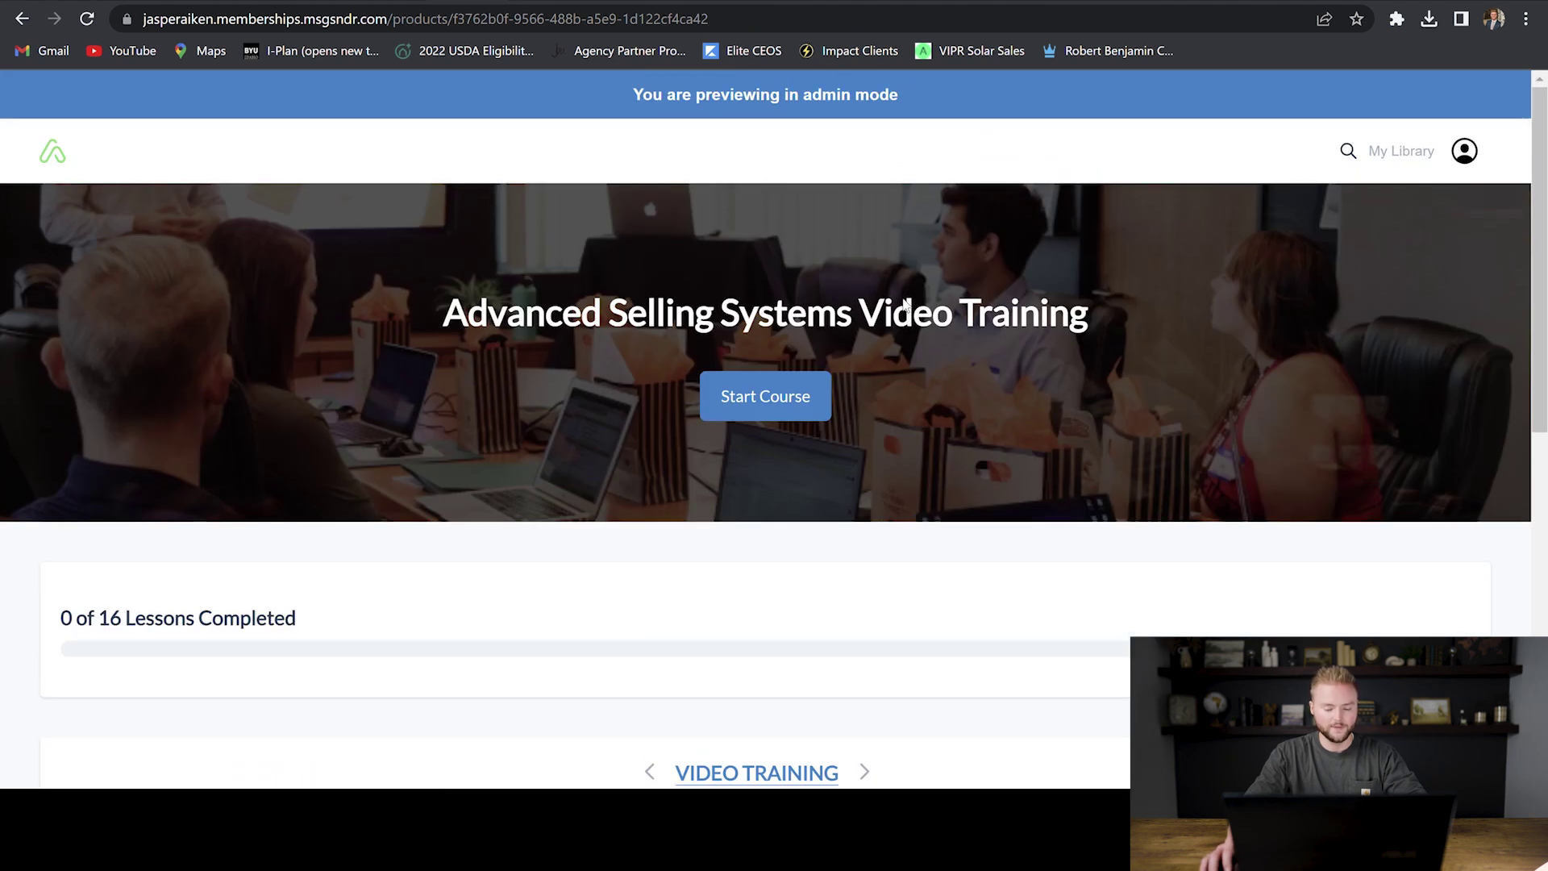
Look through the lesson progress bar and the Video Training lesson thumbnails on the previewed course home page.
scroll(937, 364, down, 2)
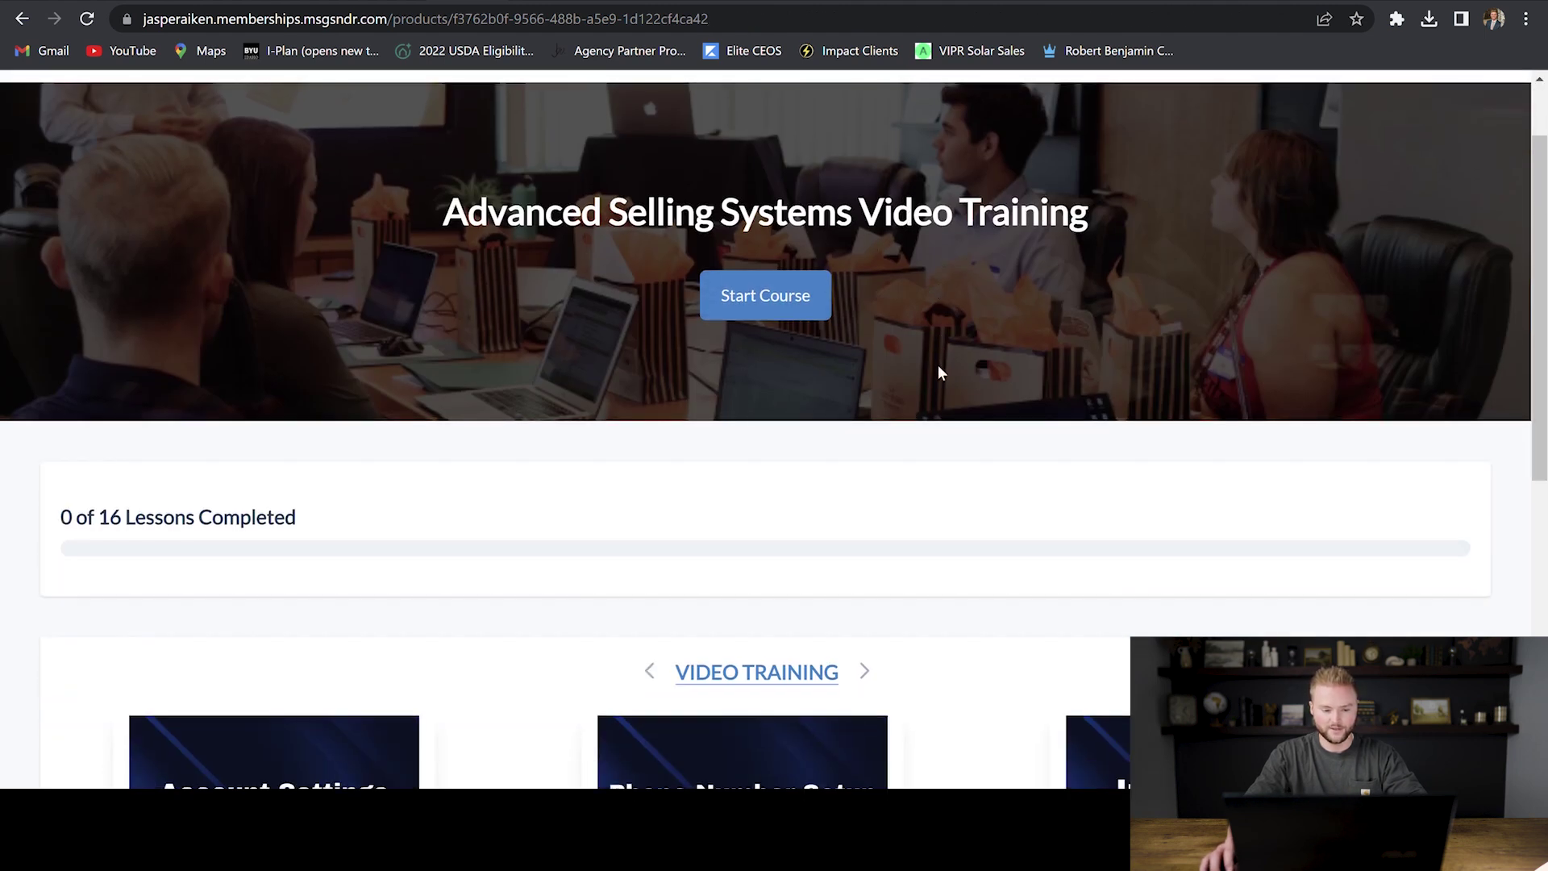
scroll(940, 343, down, 1)
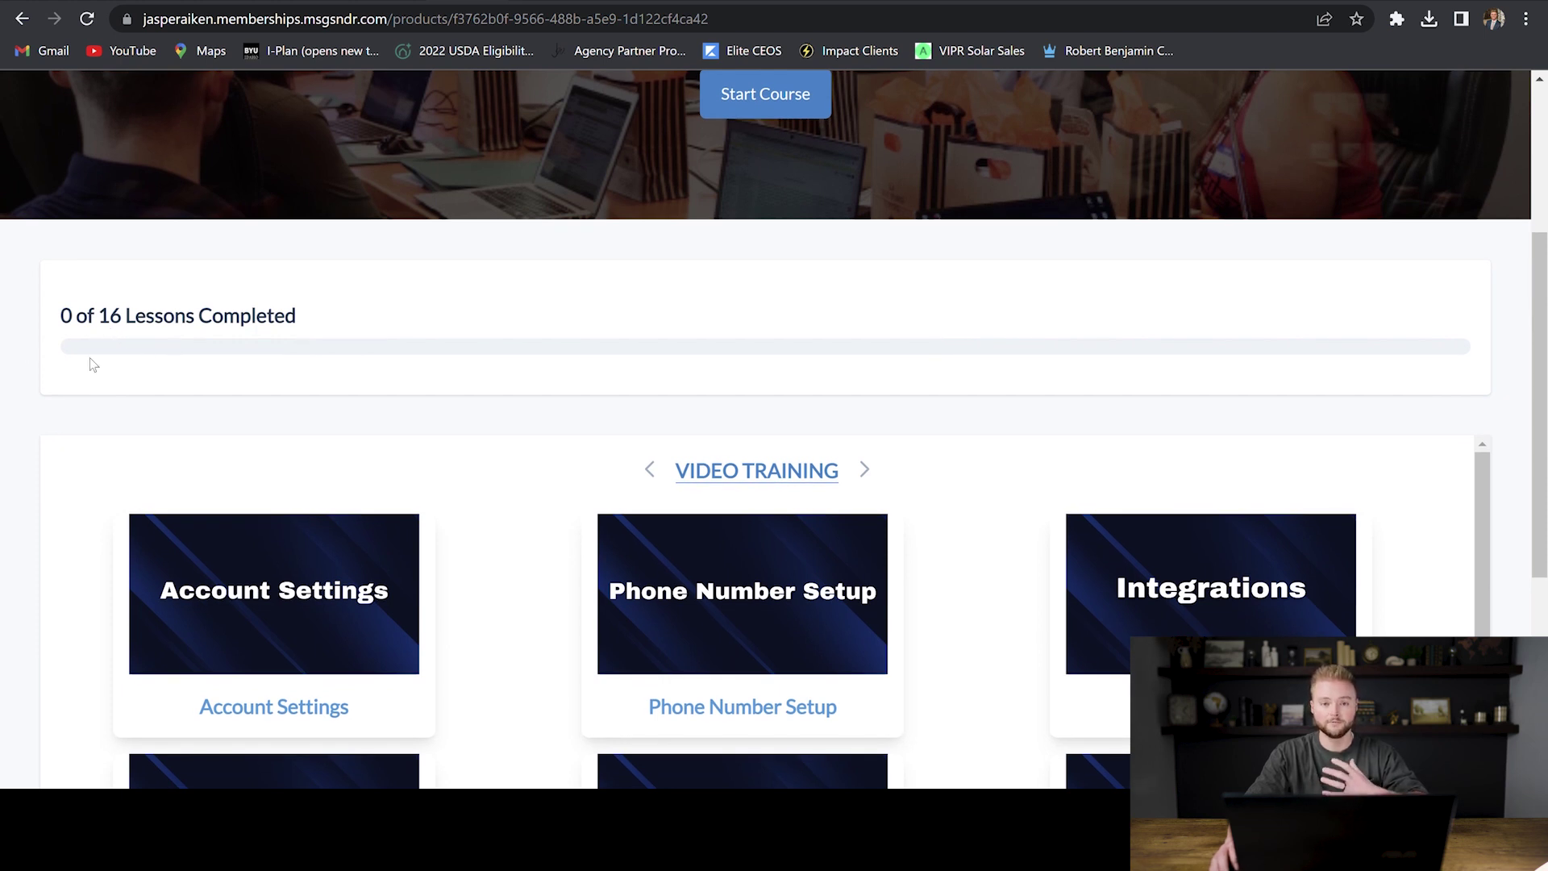
scroll(849, 301, down, 2)
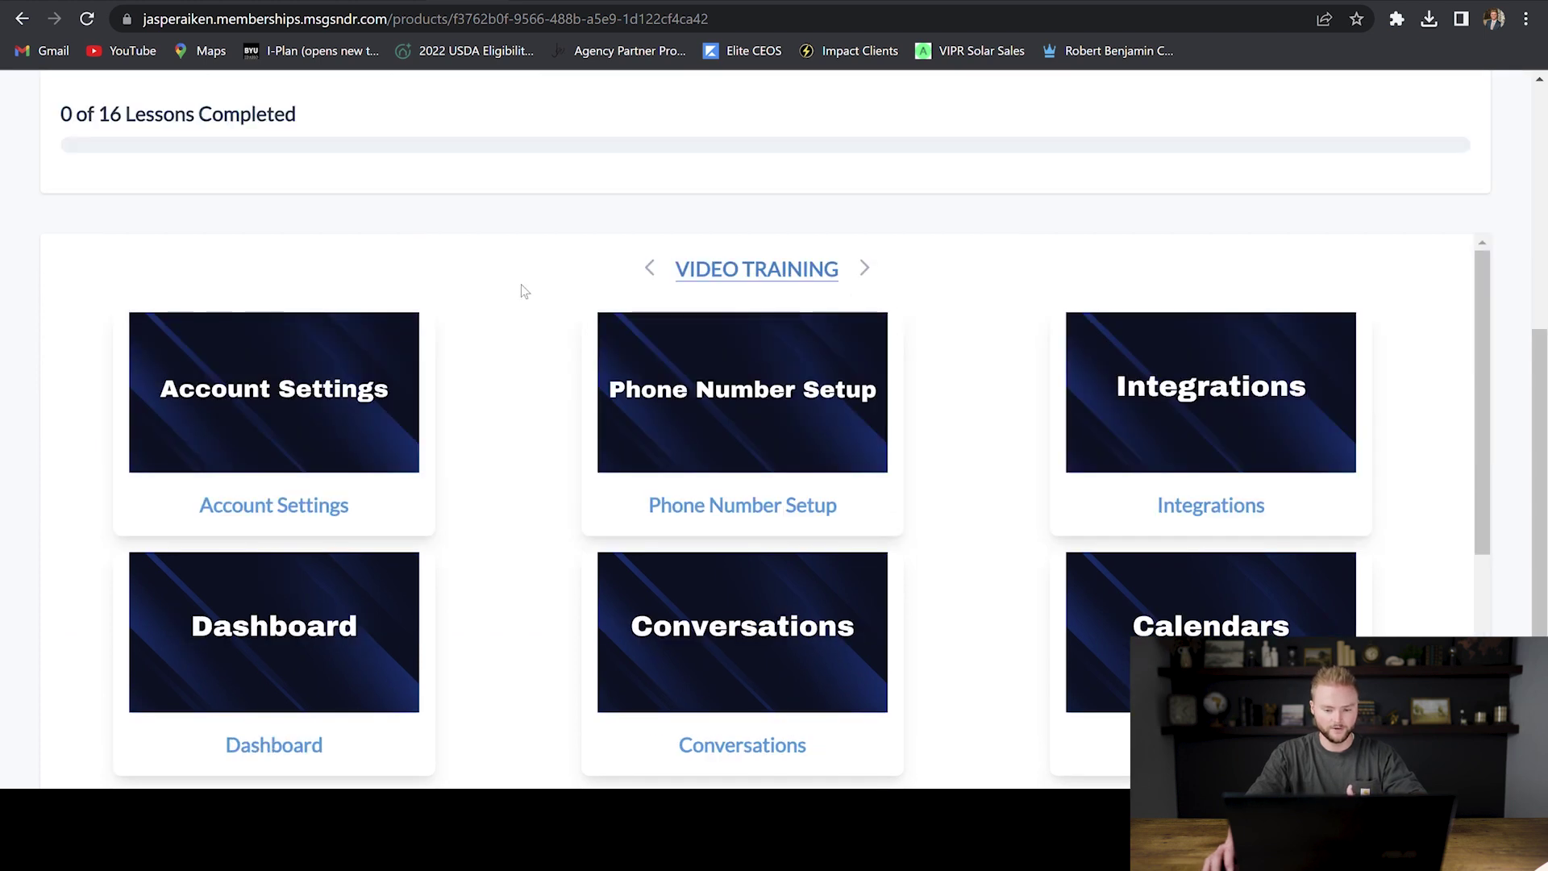
scroll(970, 301, down, 5)
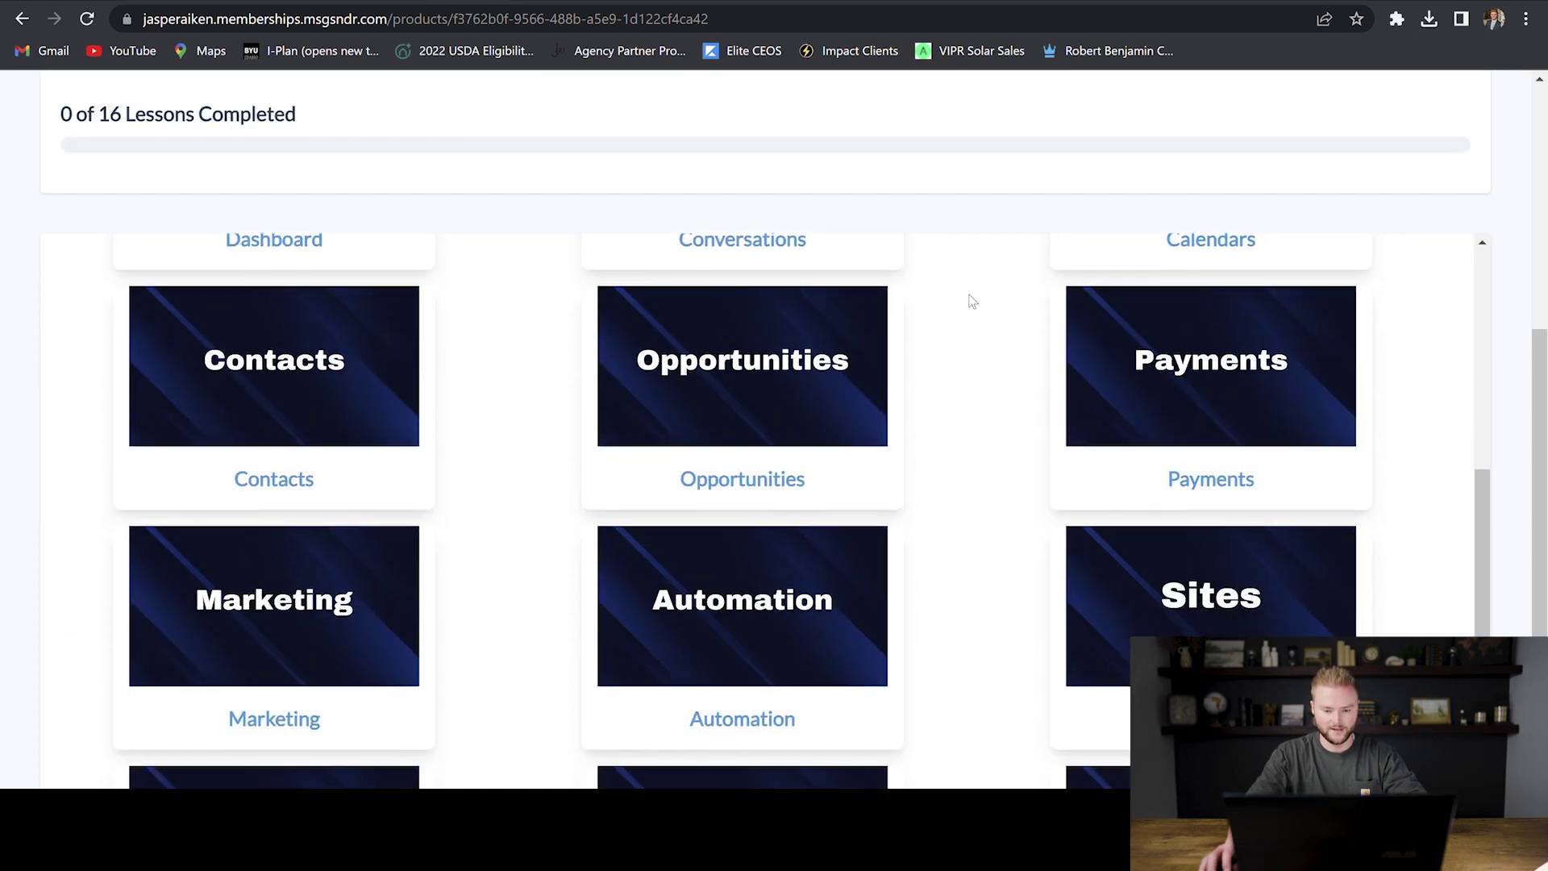
scroll(970, 301, down, 4)
scroll(303, 510, up, 8)
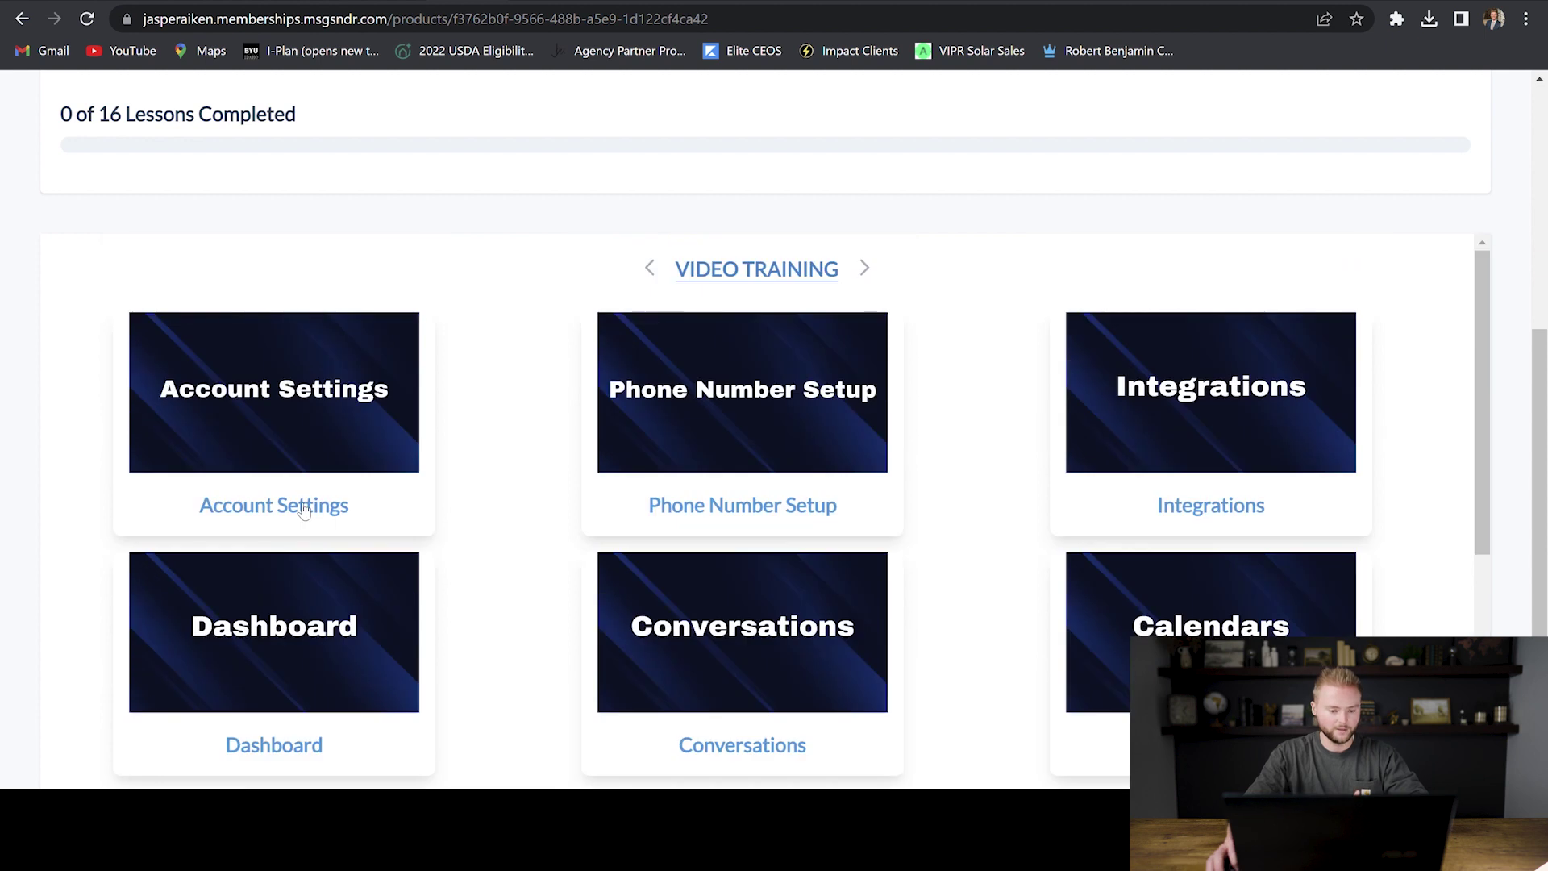
Open the Account Settings lesson in the preview and examine its video, navigation and lesson list.
click(304, 510)
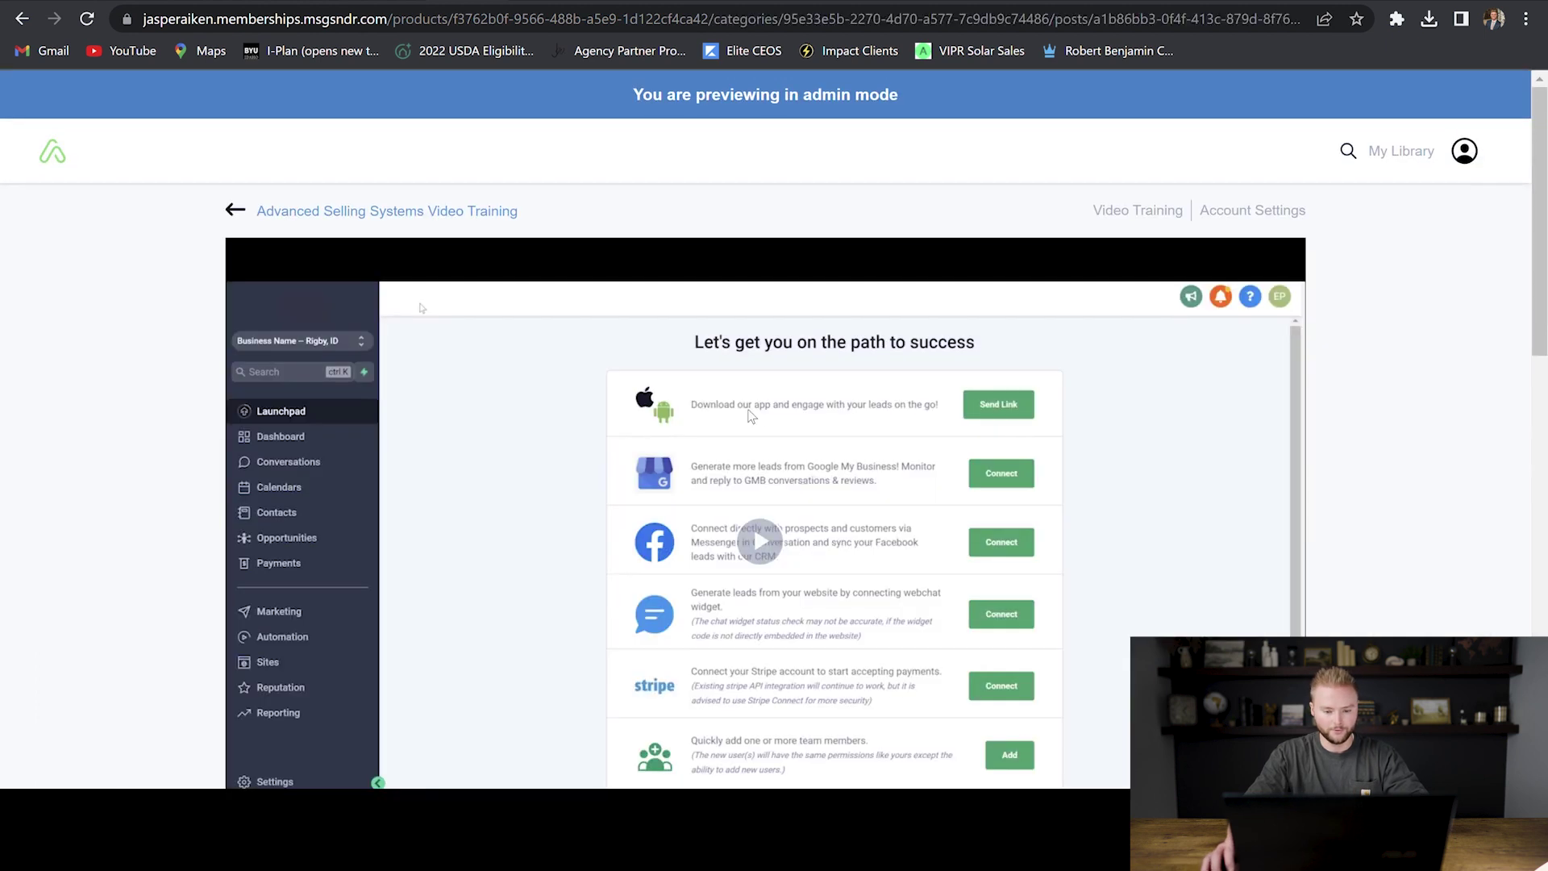
scroll(774, 440, down, 1)
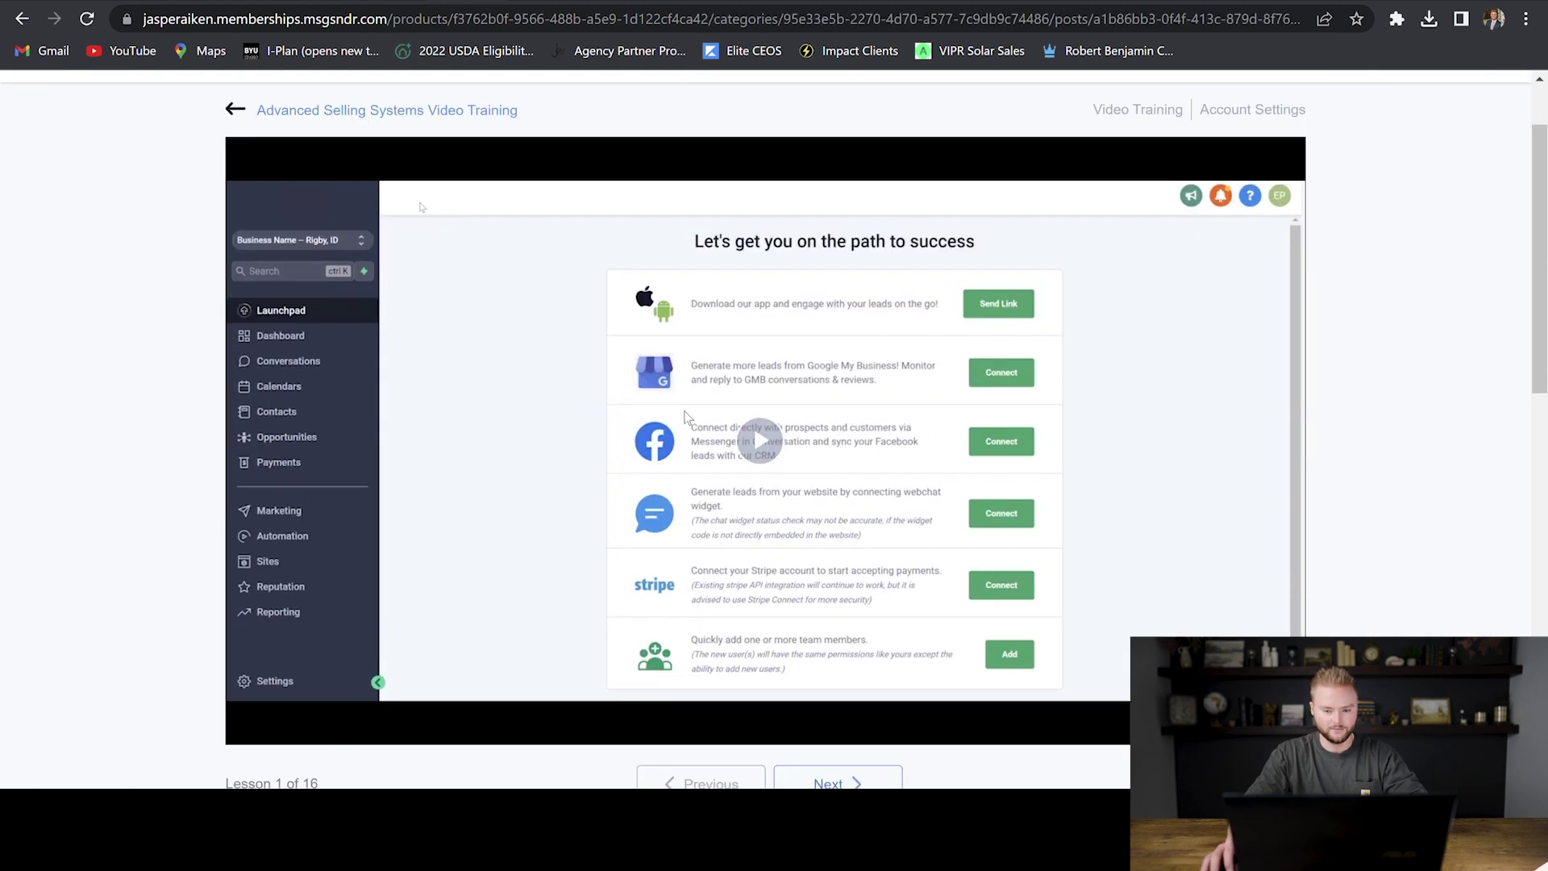
scroll(942, 389, down, 5)
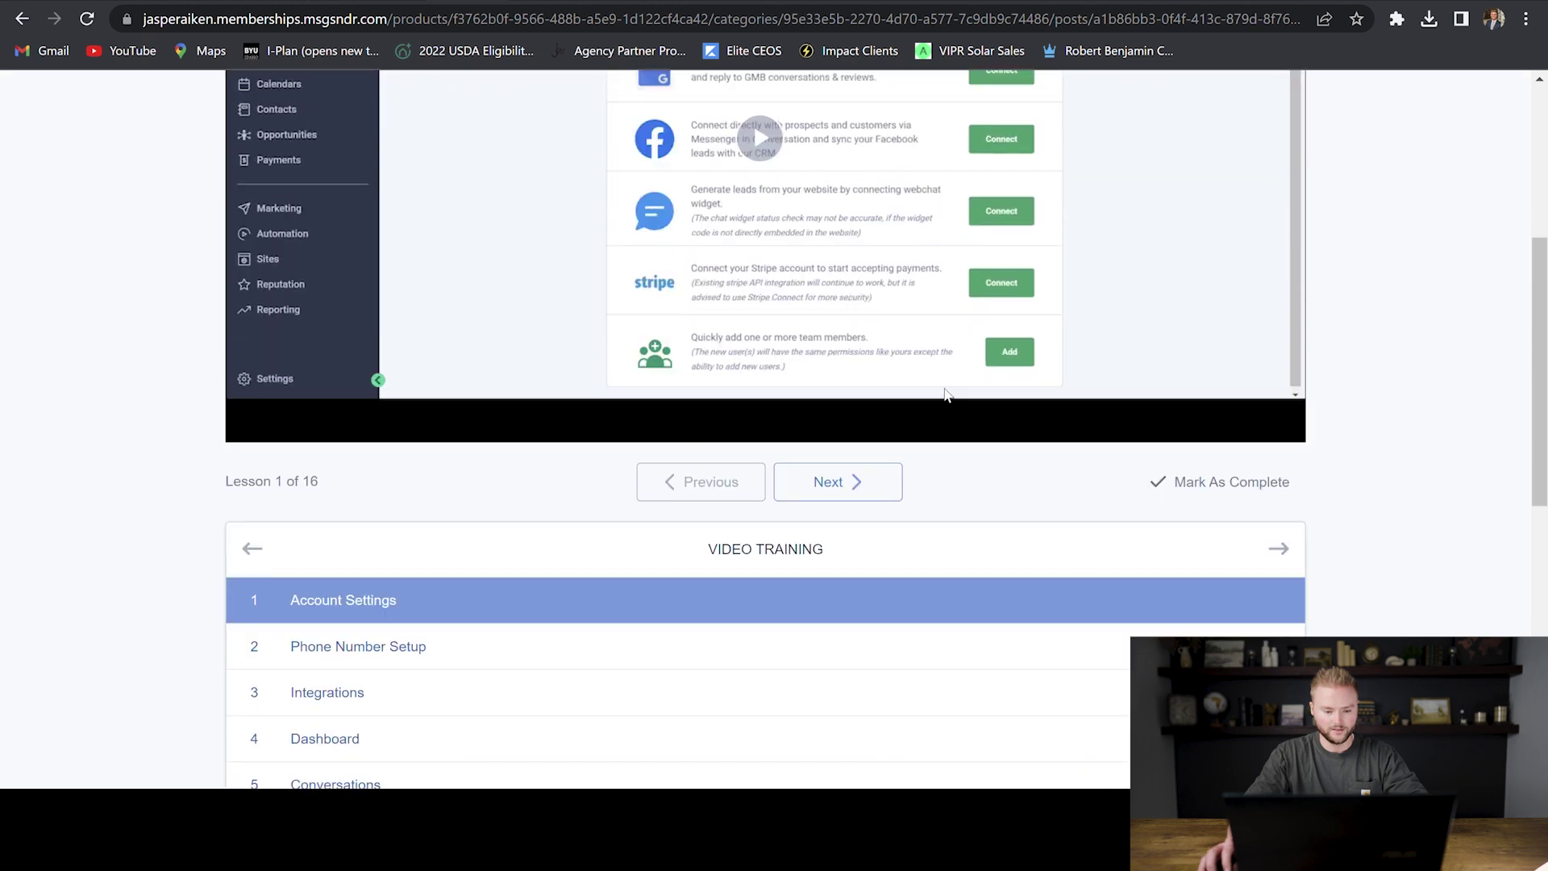
Start a new membership offer and title it Advanced Selling Systems Video Training.
scroll(945, 389, down, 1)
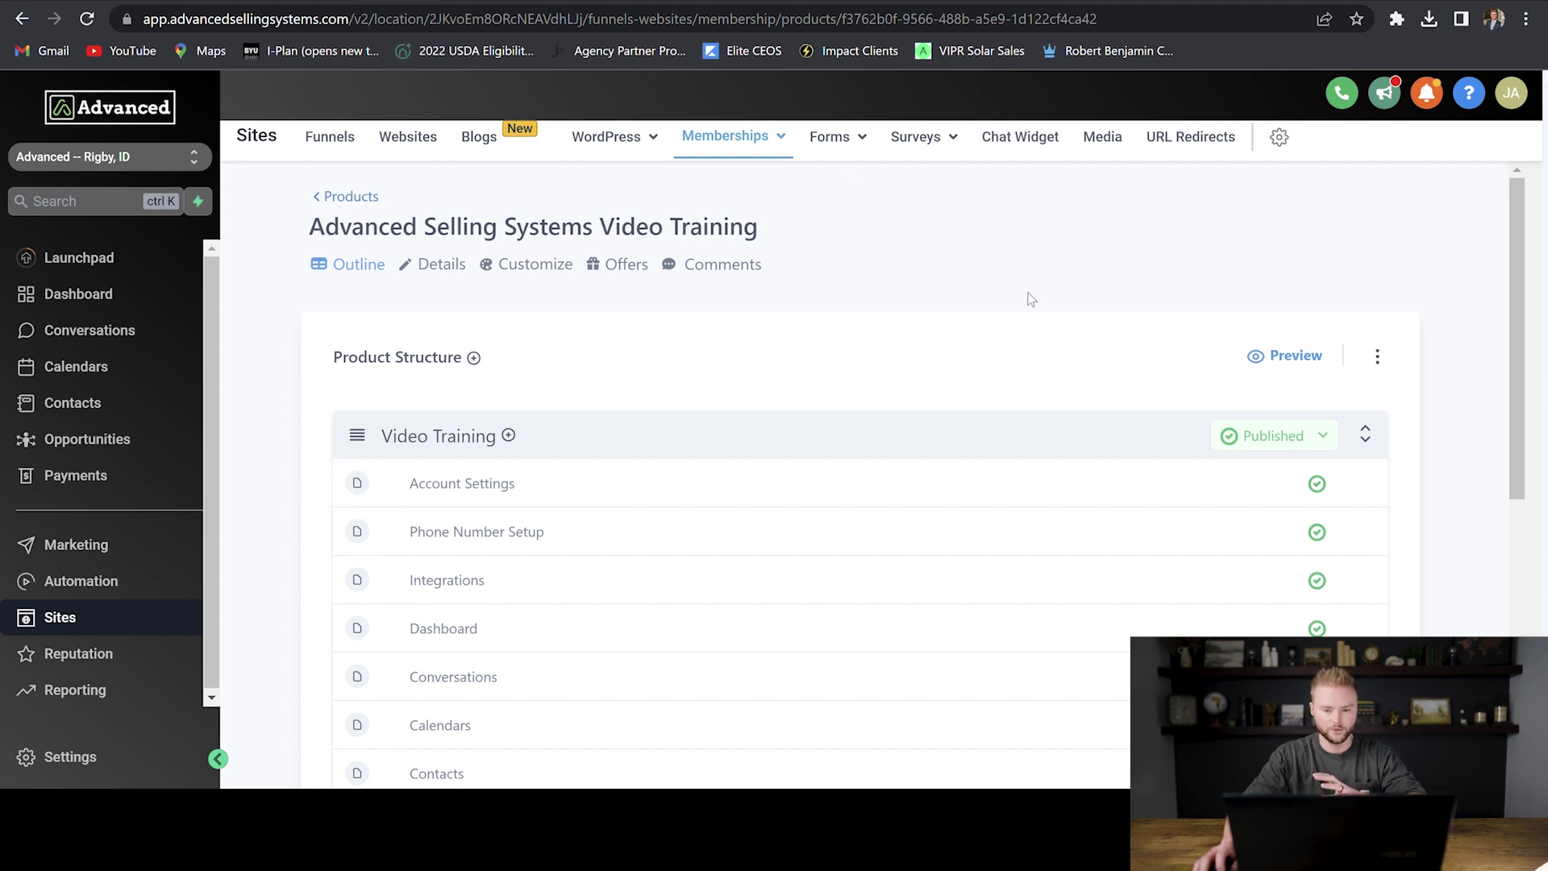
click(762, 150)
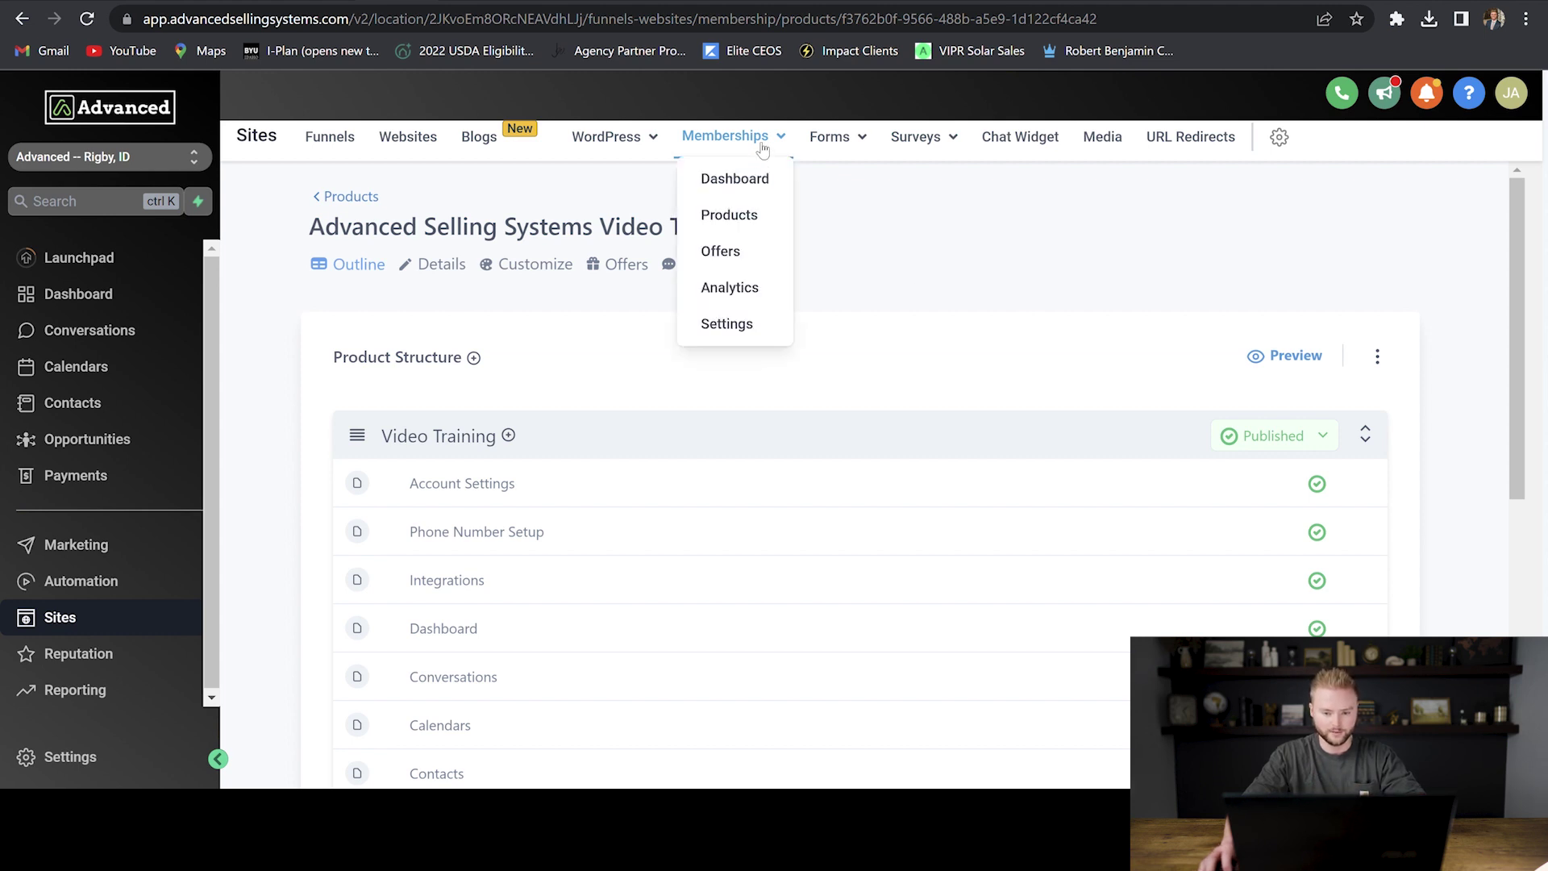
click(740, 251)
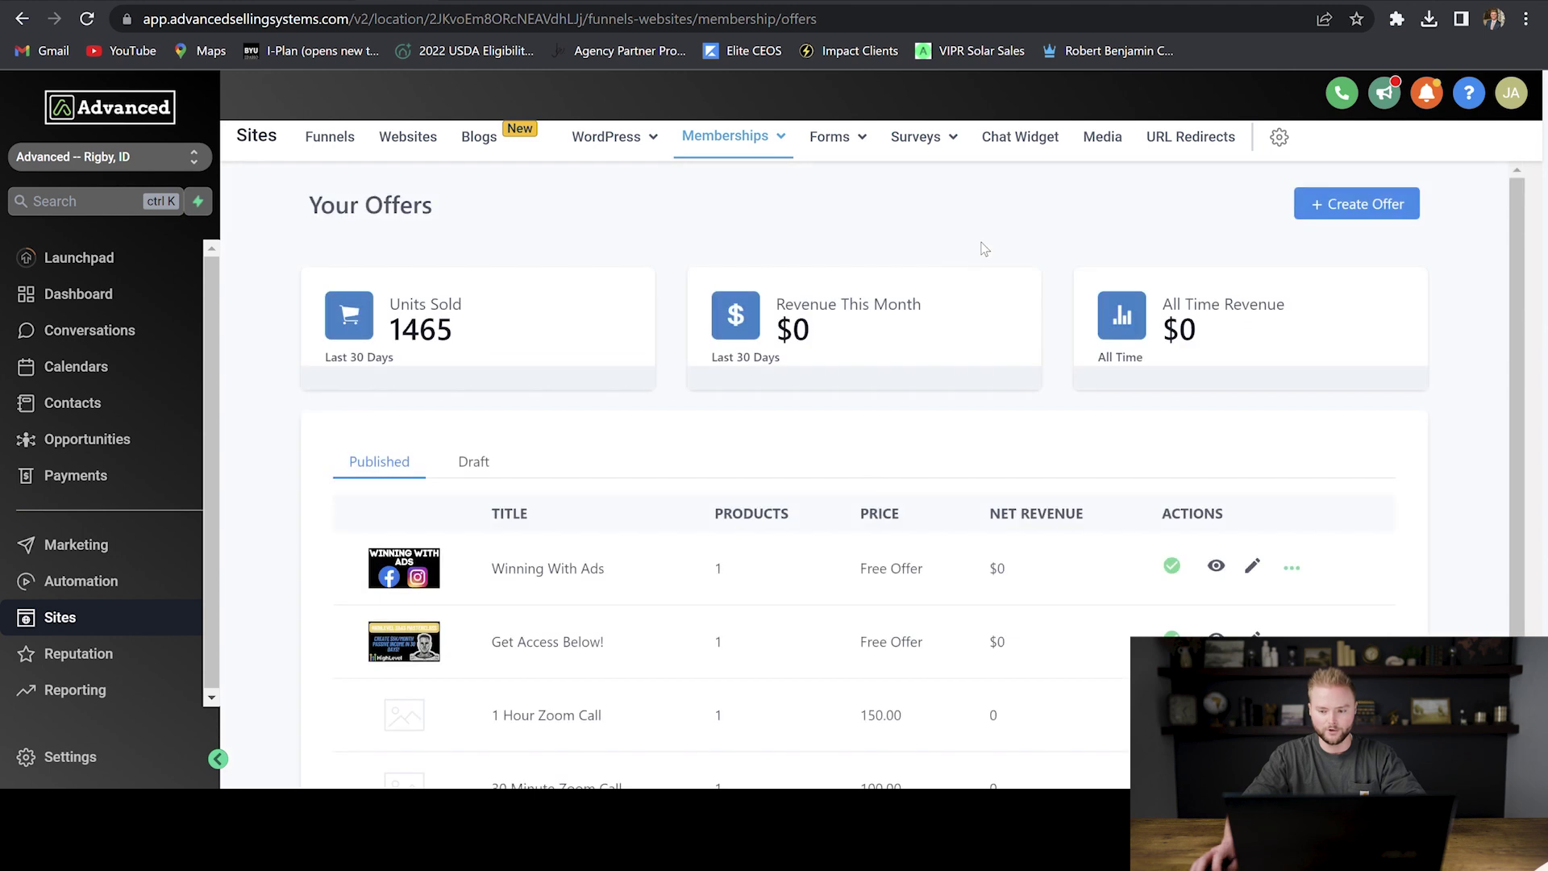
click(1352, 208)
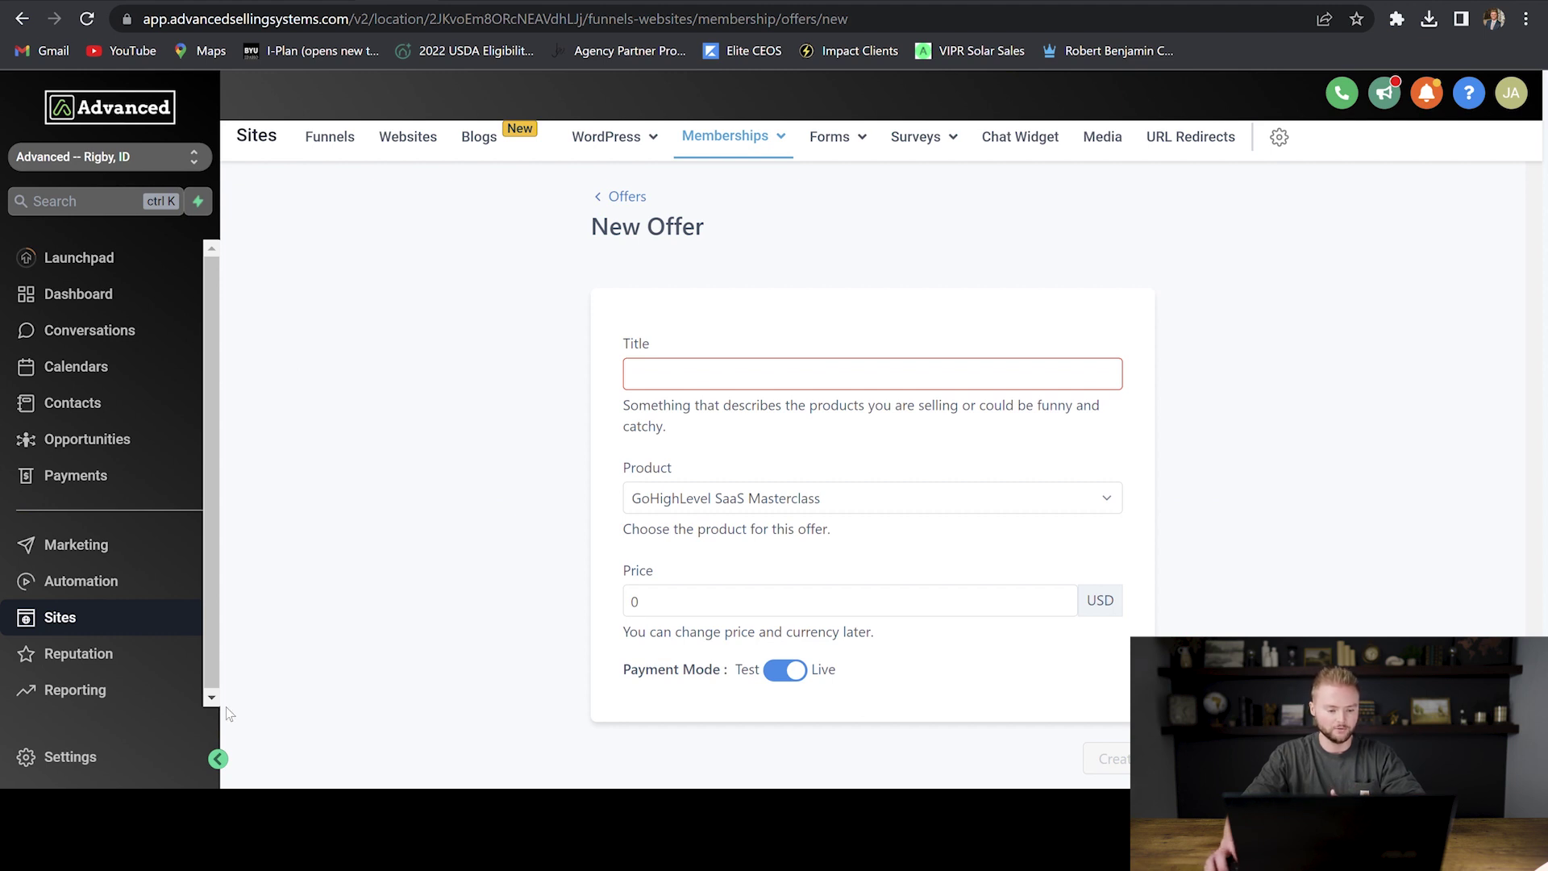
click(705, 381)
text(Advan)
key(BackSpace)
key(BackSpace)
key(BackSpace)
key(BackSpace)
key(BackSpace)
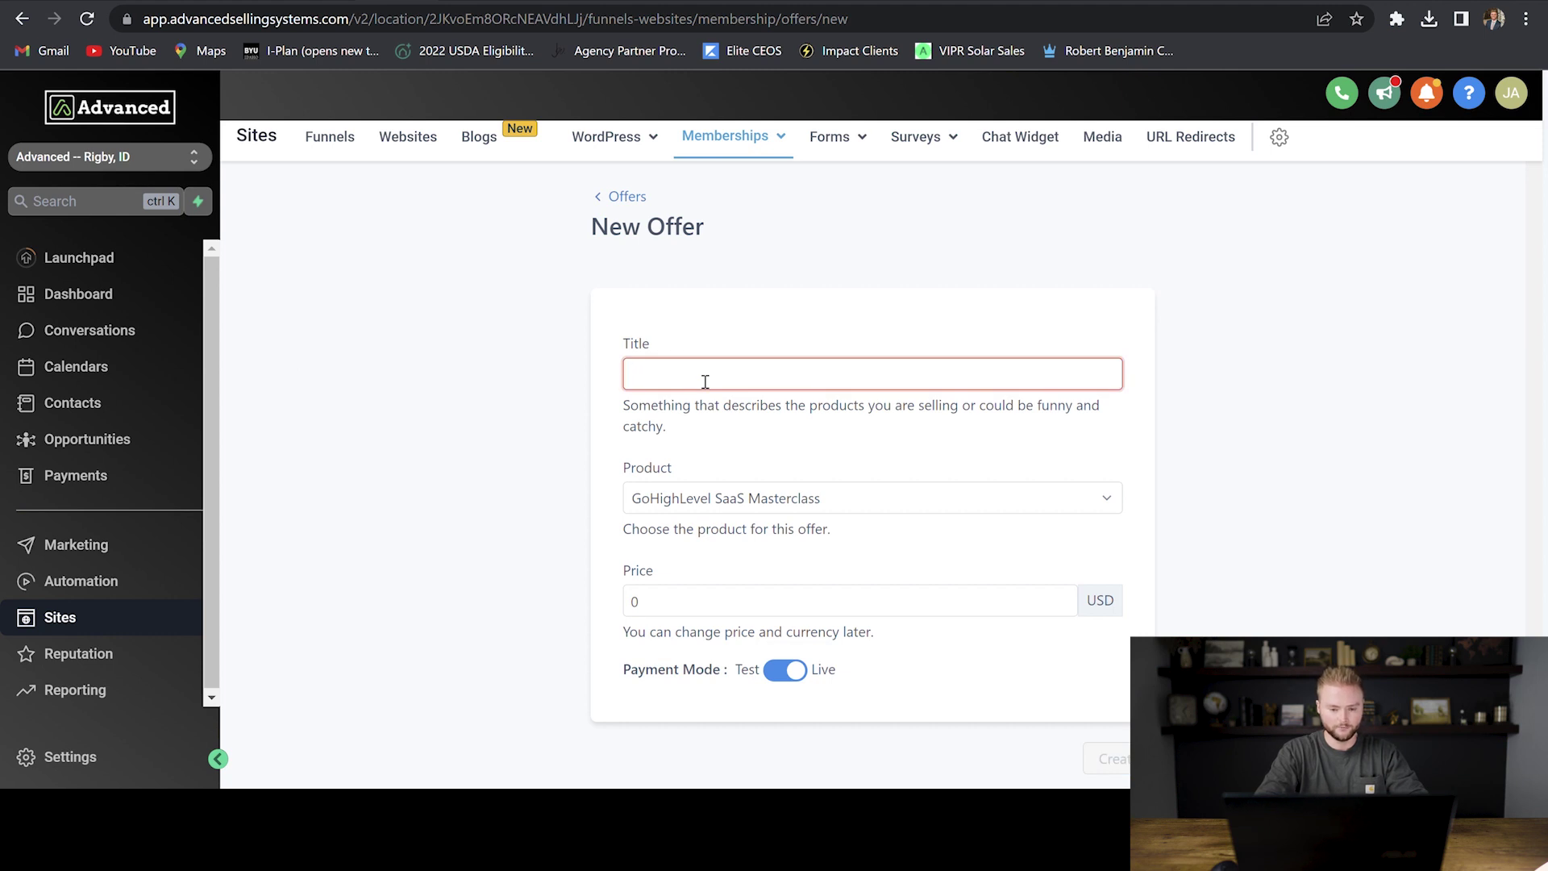
text(Advanced Selling S)
key(BackSpace)
key(BackSpace)
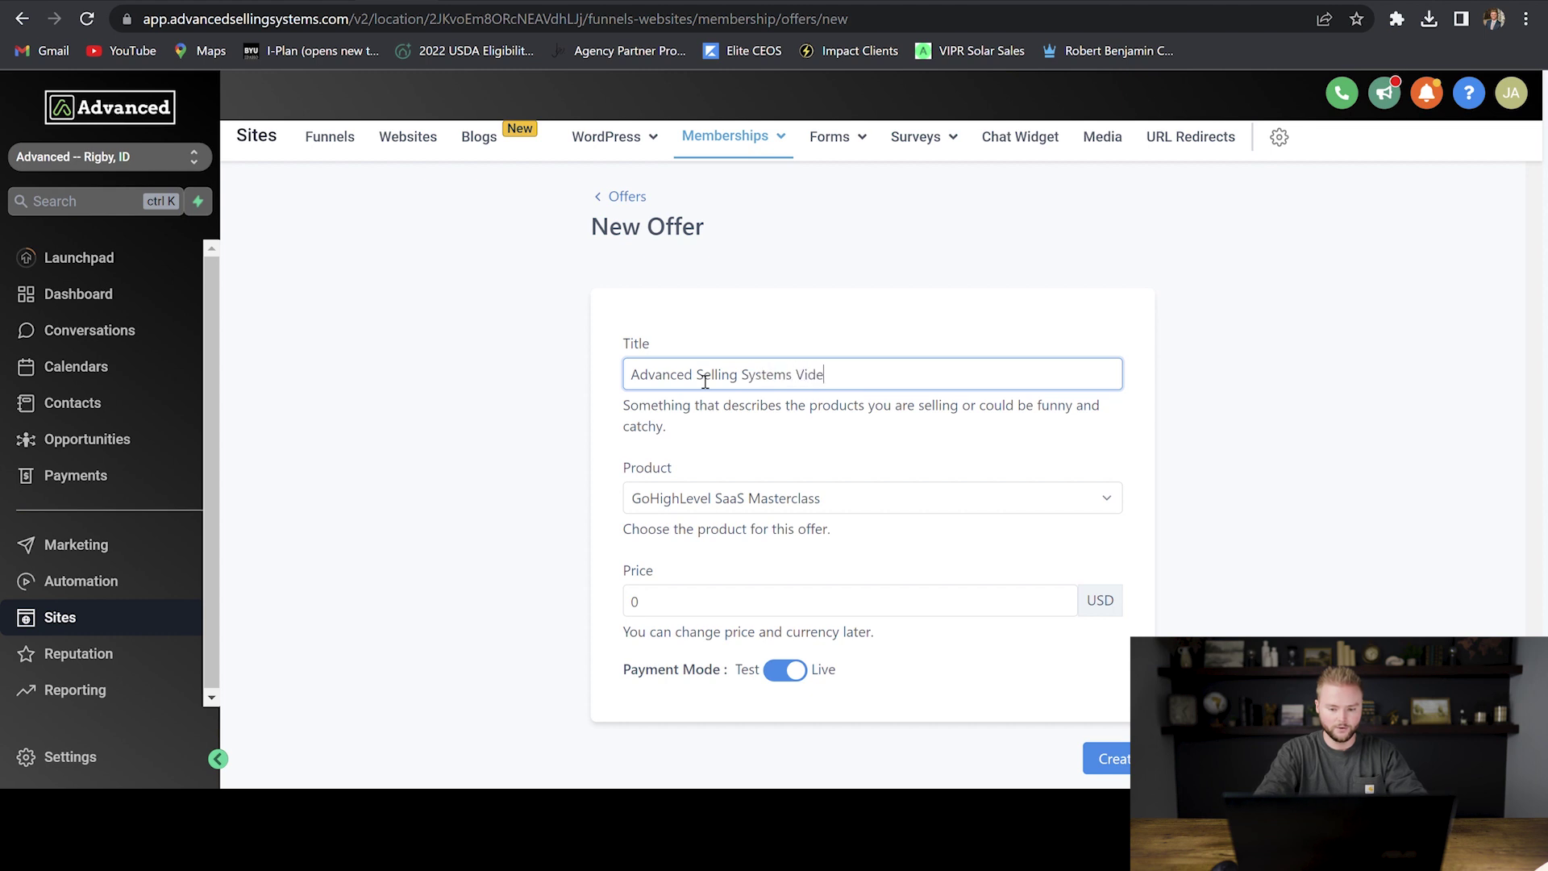
text(ning)
click(891, 301)
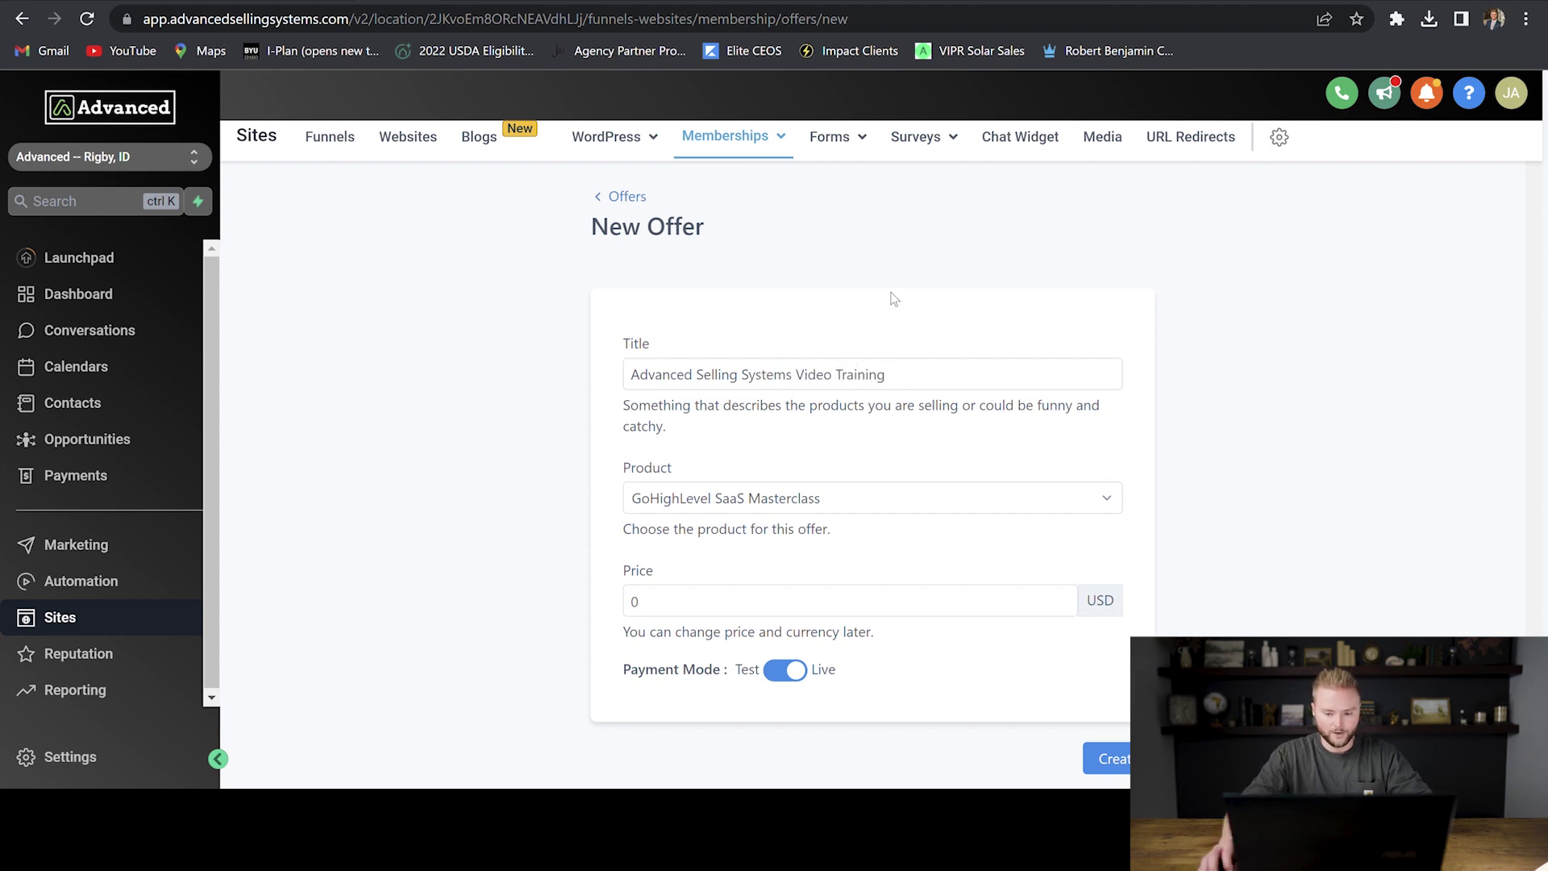
Assign the Advanced Selling Systems Video Training product to the new offer and create the offer.
click(892, 500)
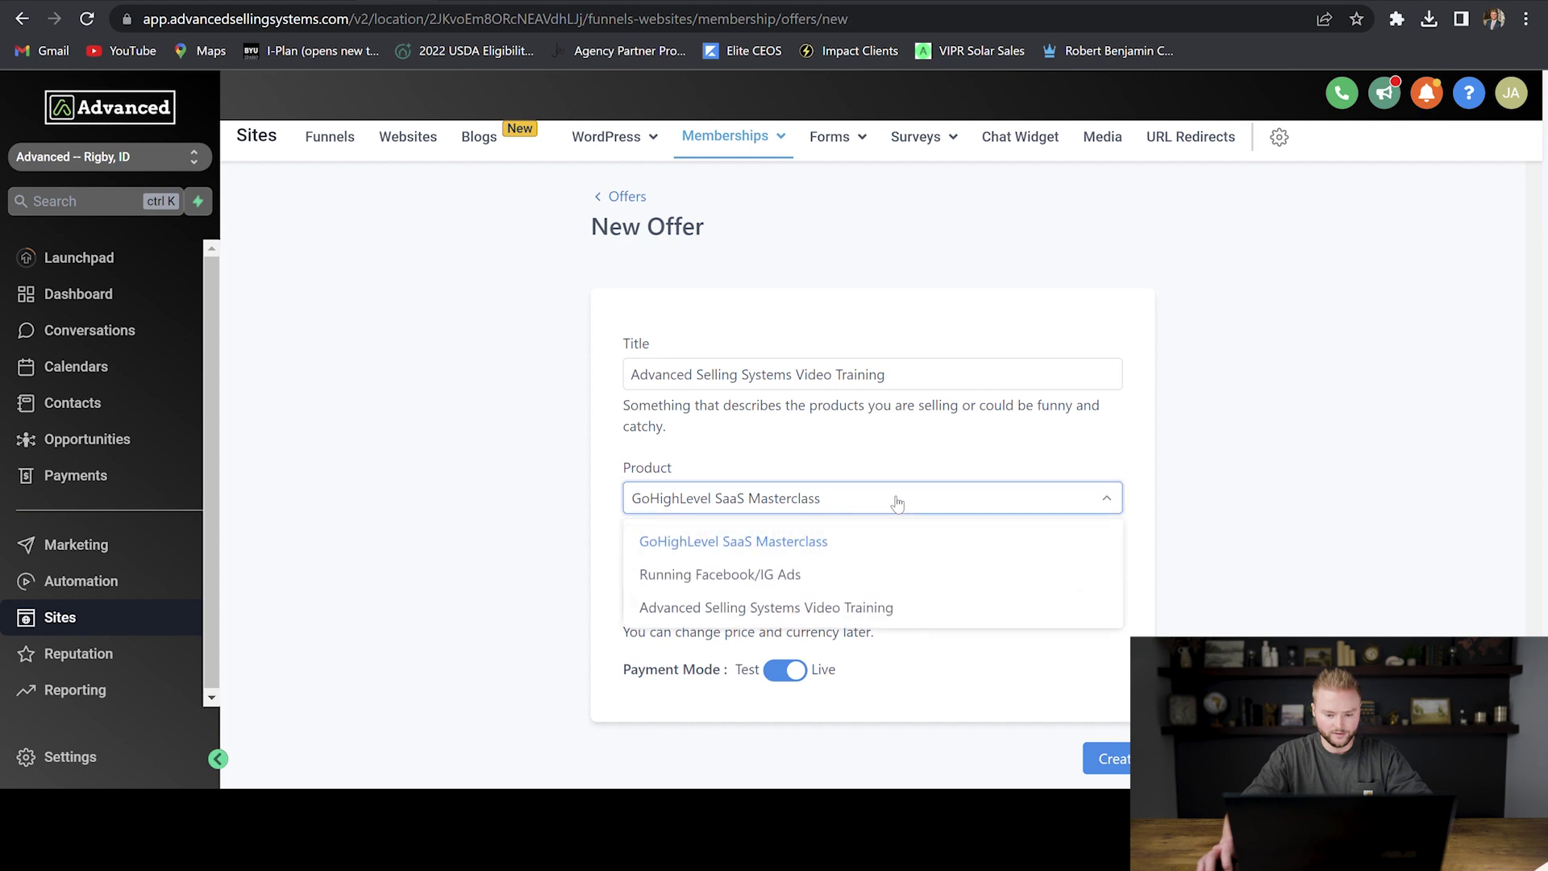
click(785, 618)
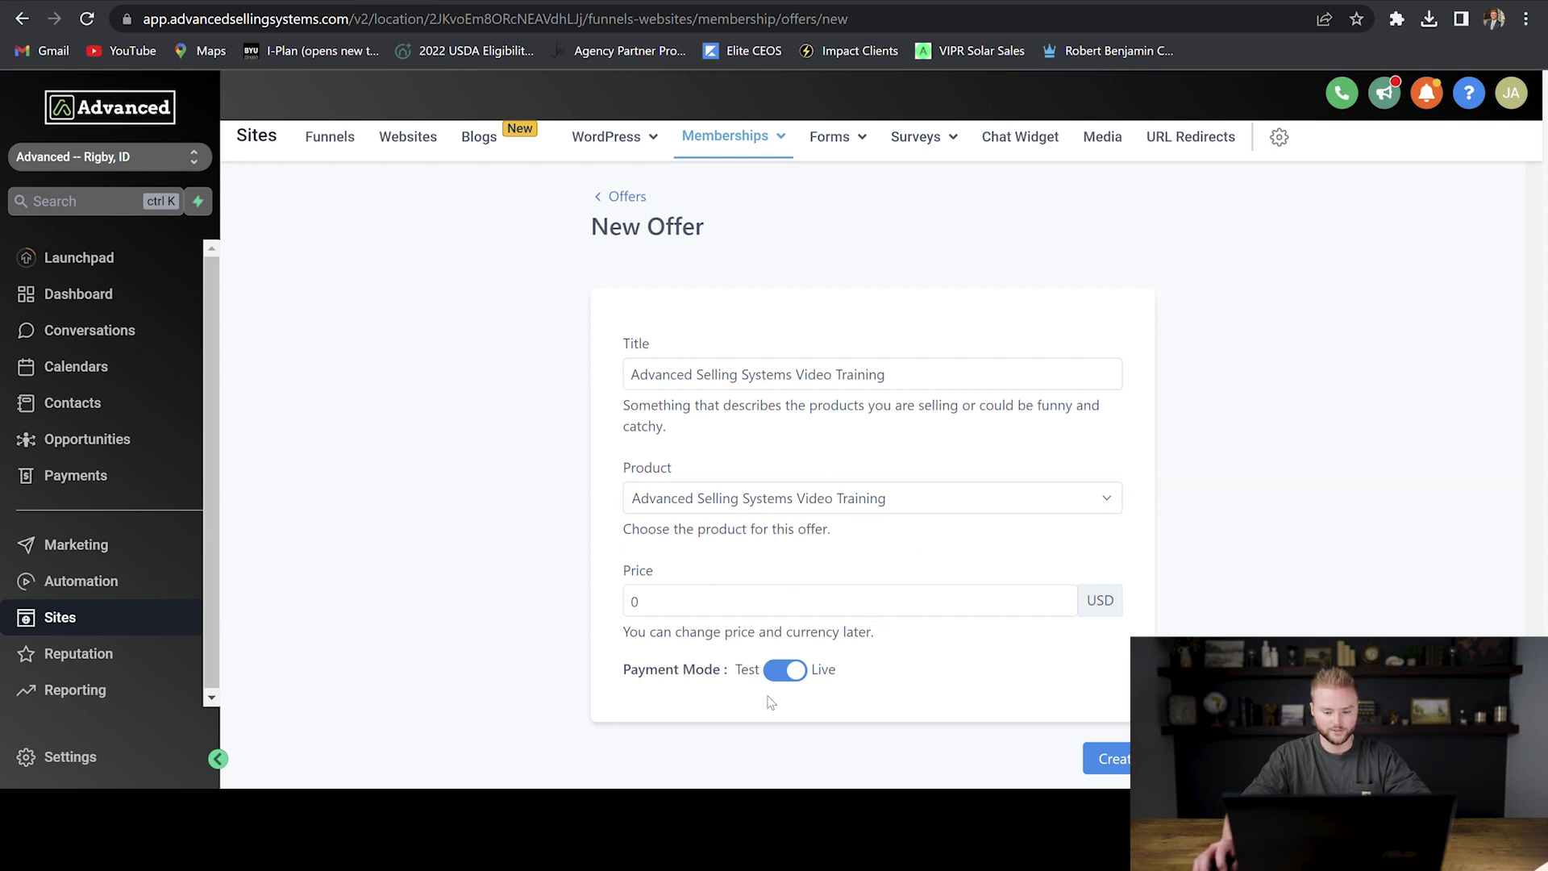
click(1115, 756)
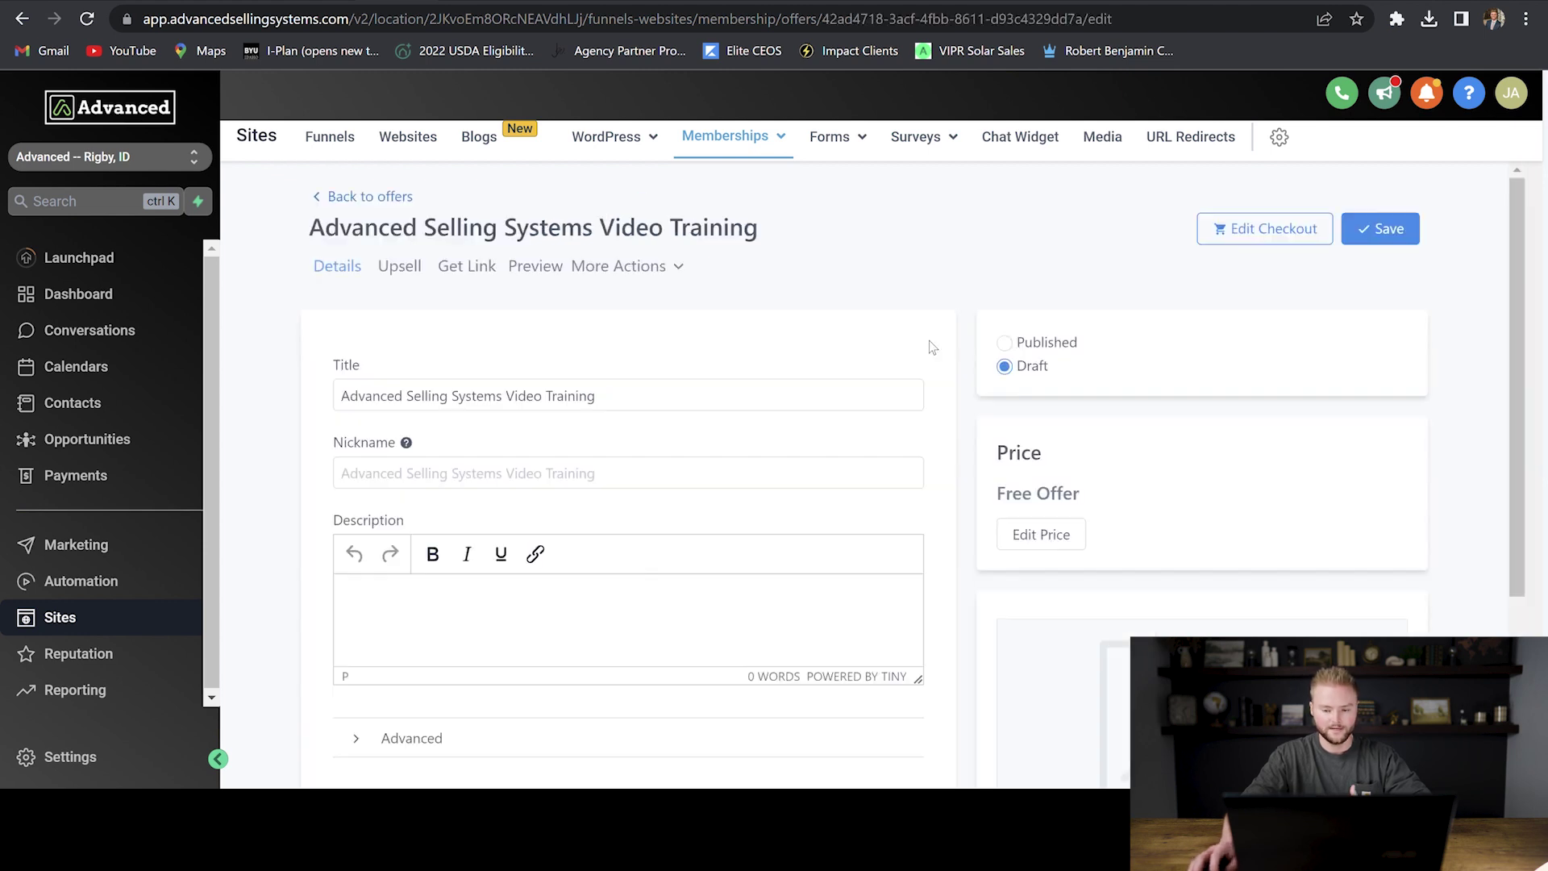
Set the offer to Published with the Video Training image as its thumbnail, and save it.
click(1005, 344)
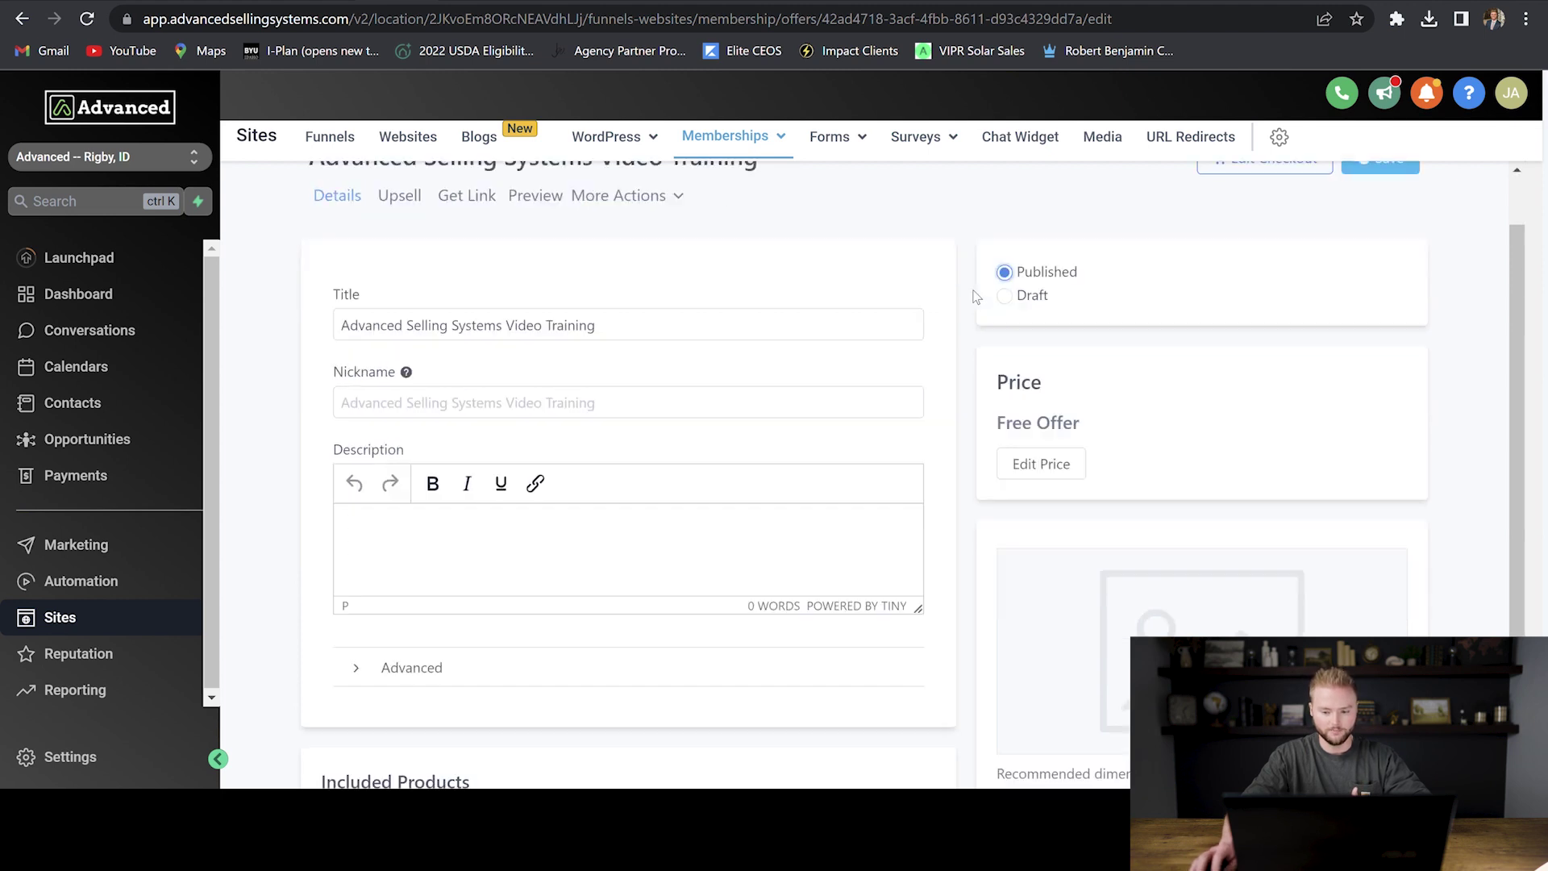
scroll(1109, 481, down, 2)
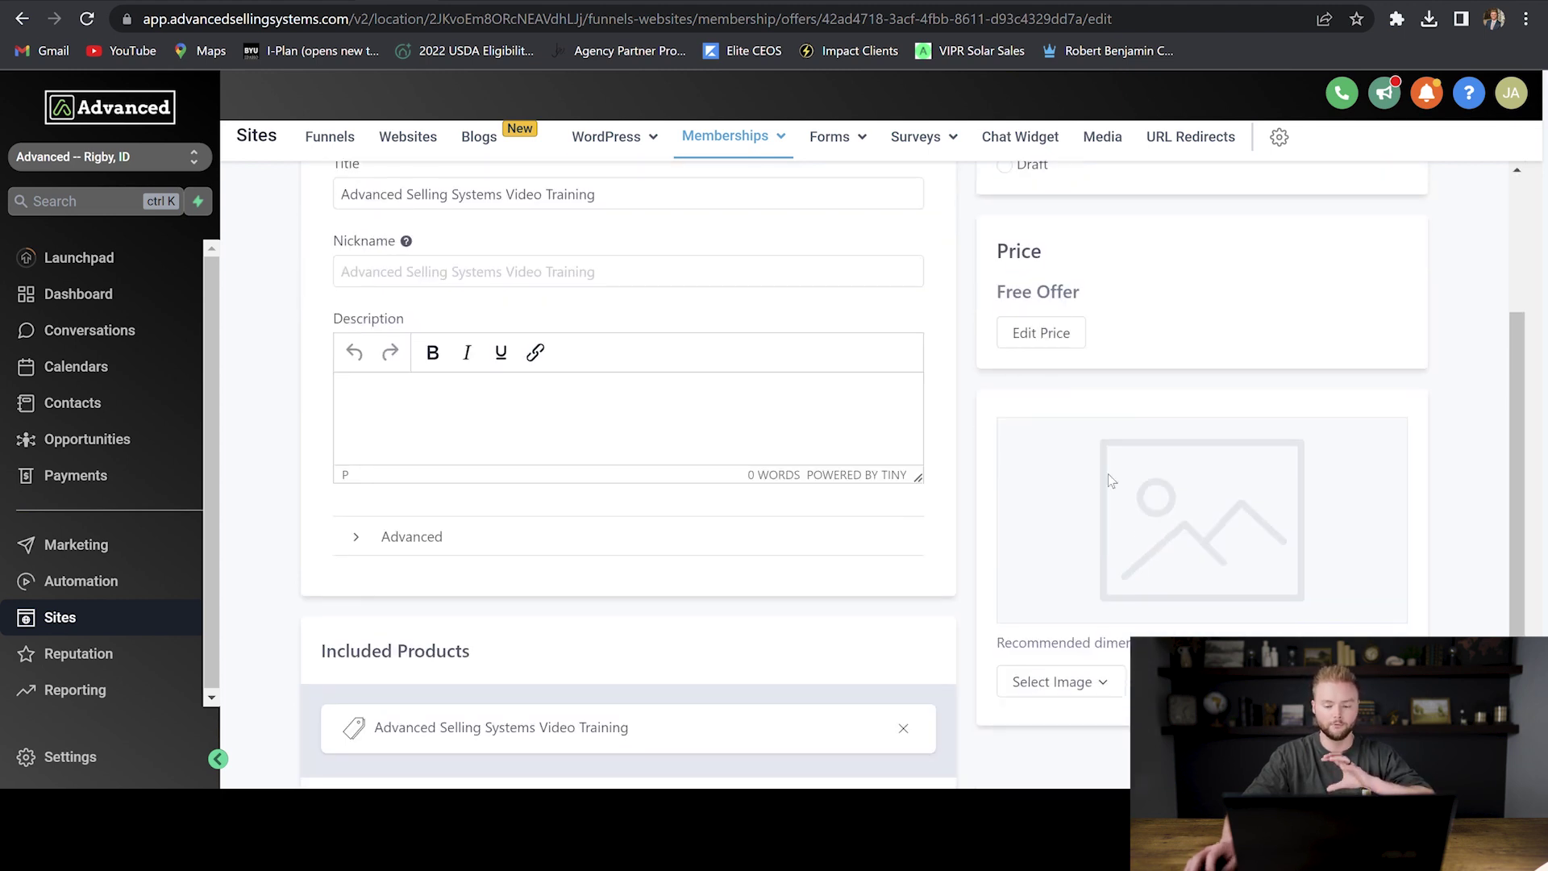
scroll(1108, 473, down, 1)
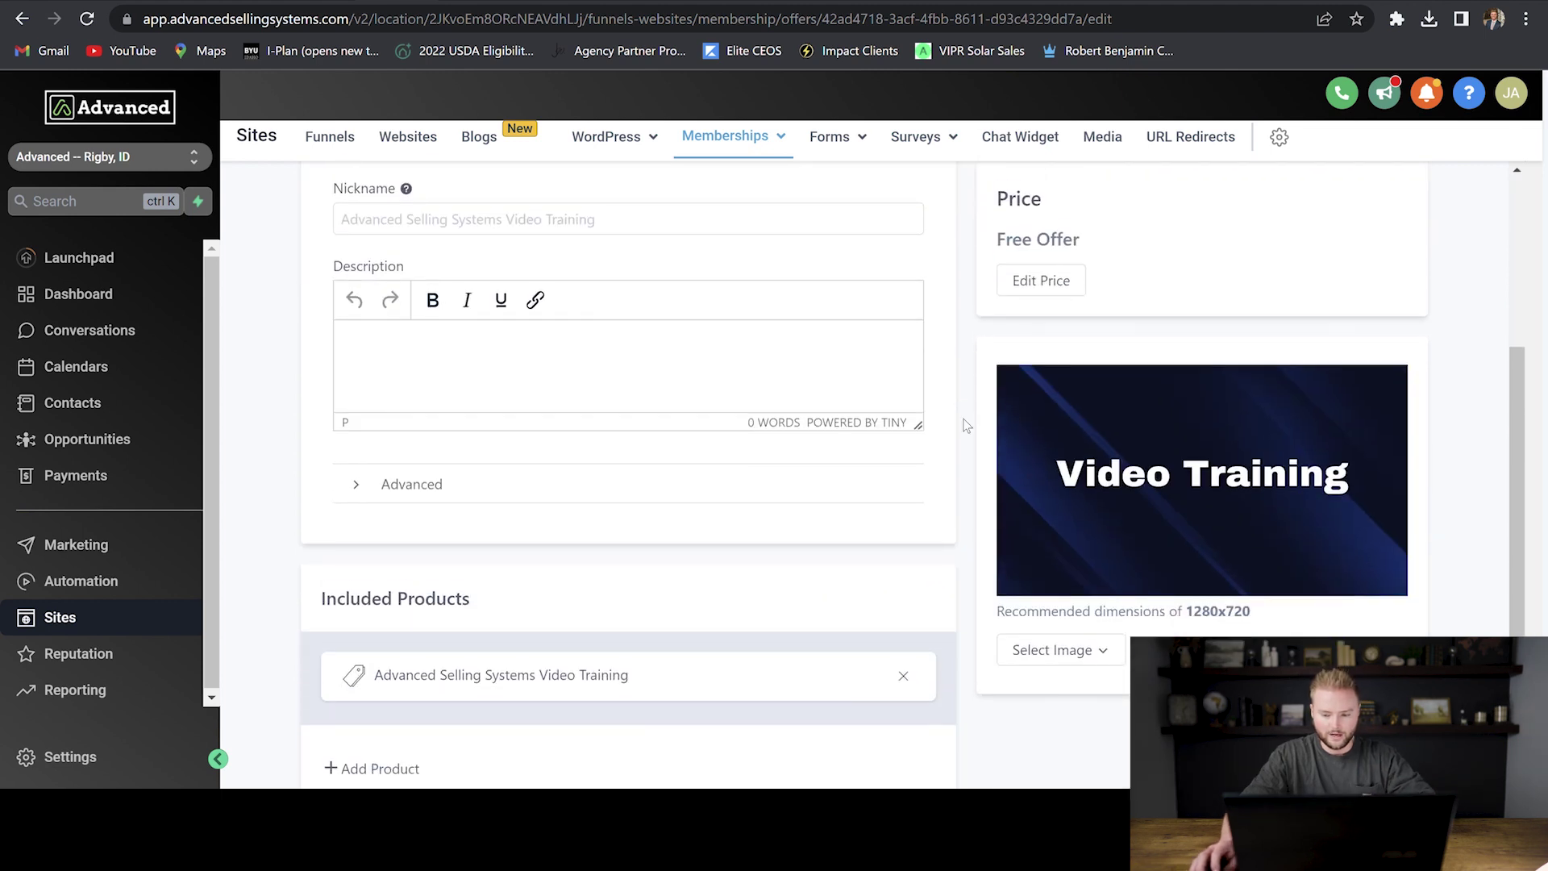
scroll(968, 382, up, 3)
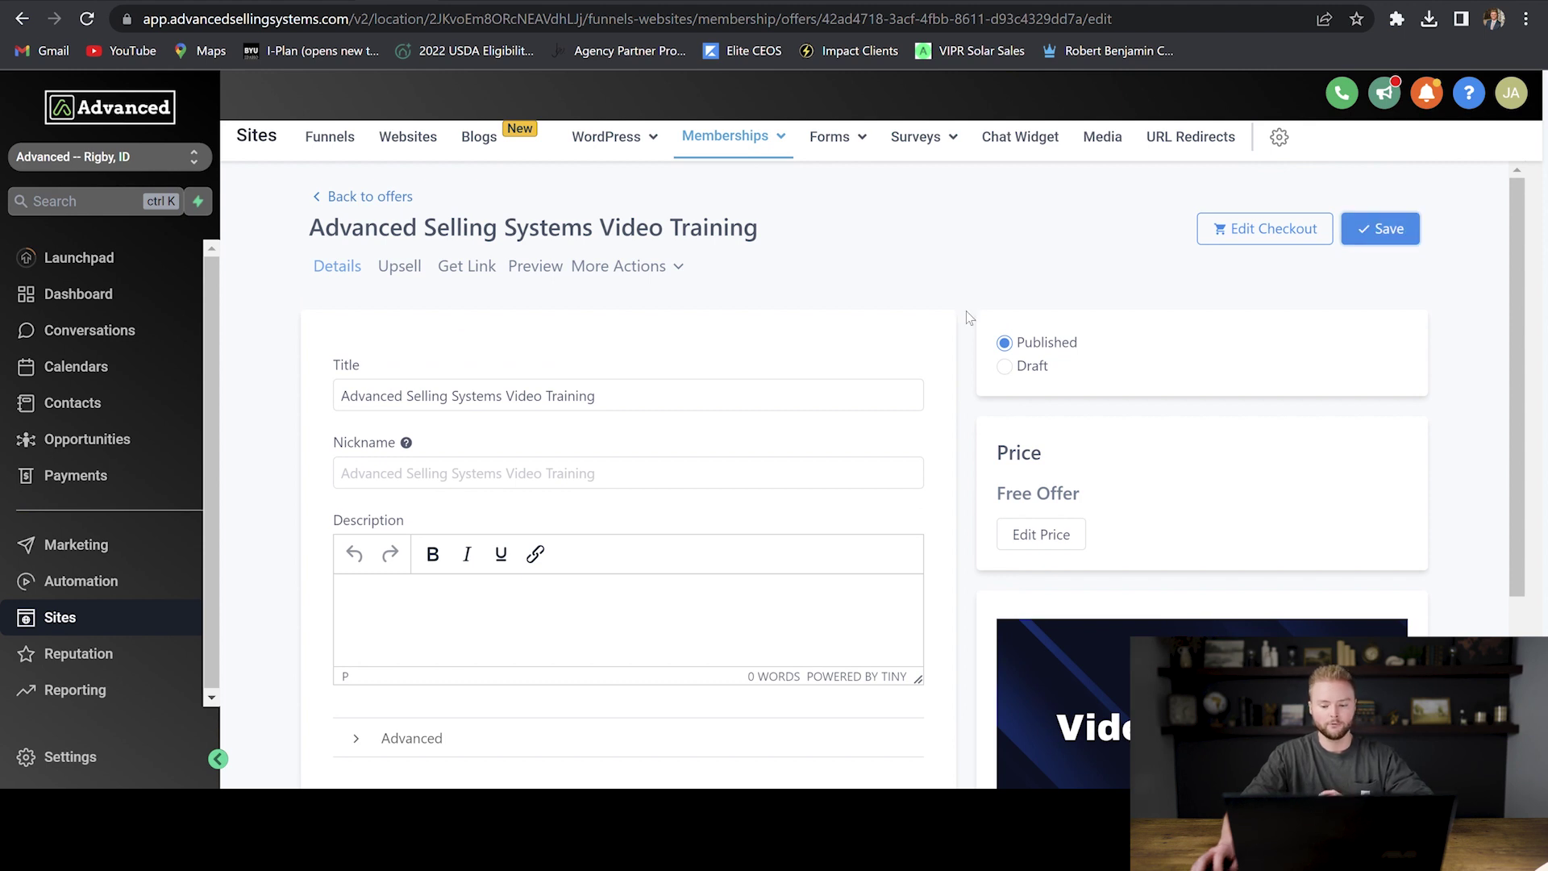
Copy the offer's share link, open its page, and submit the free offer form with the member's email address and full name.
click(466, 267)
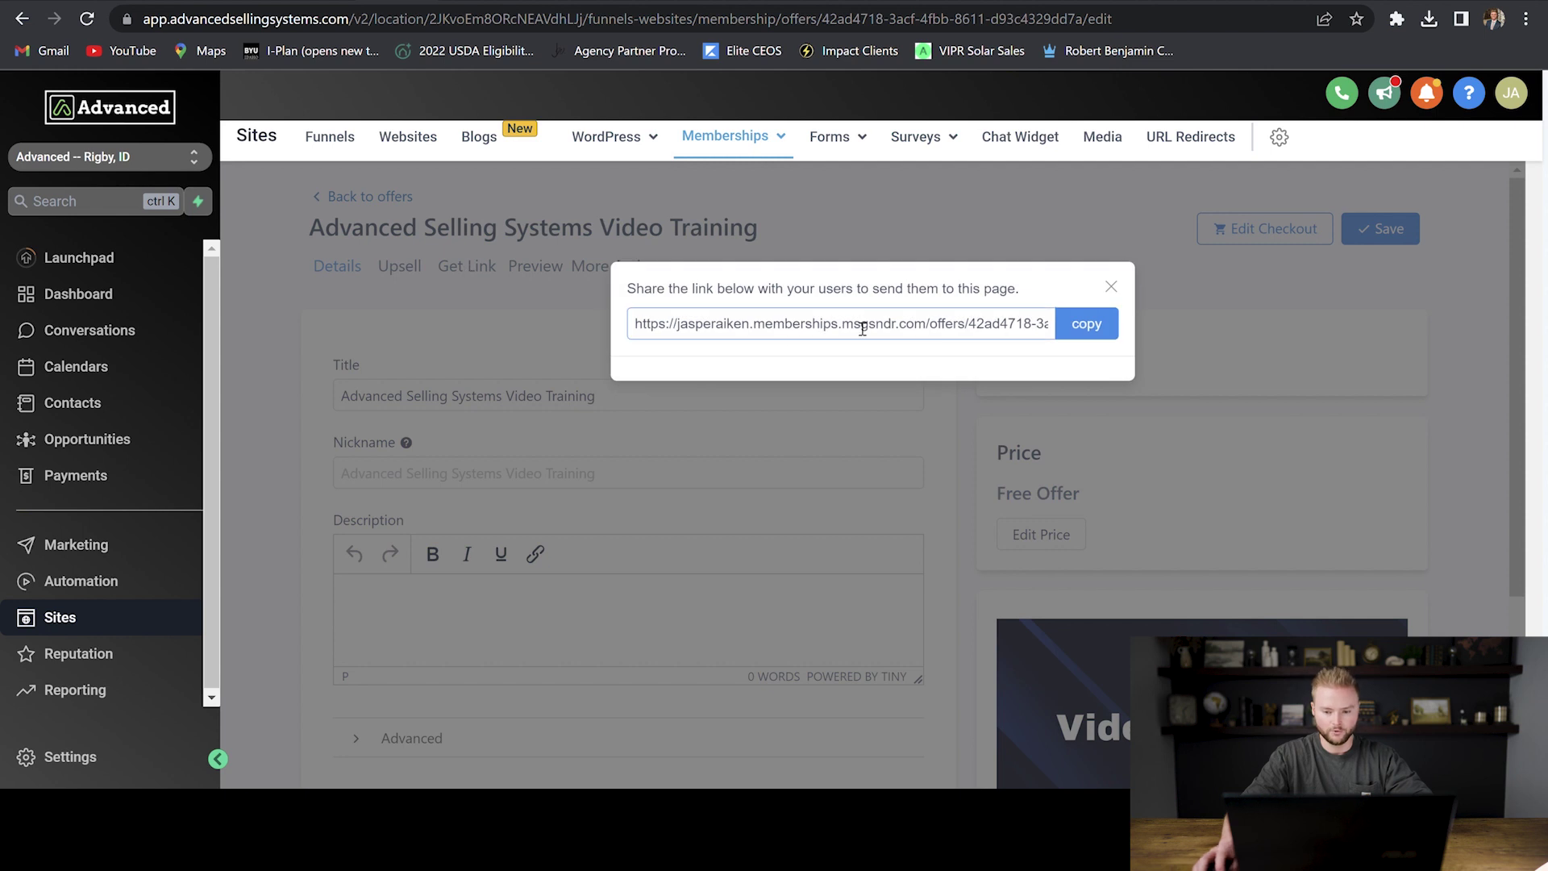
click(1086, 324)
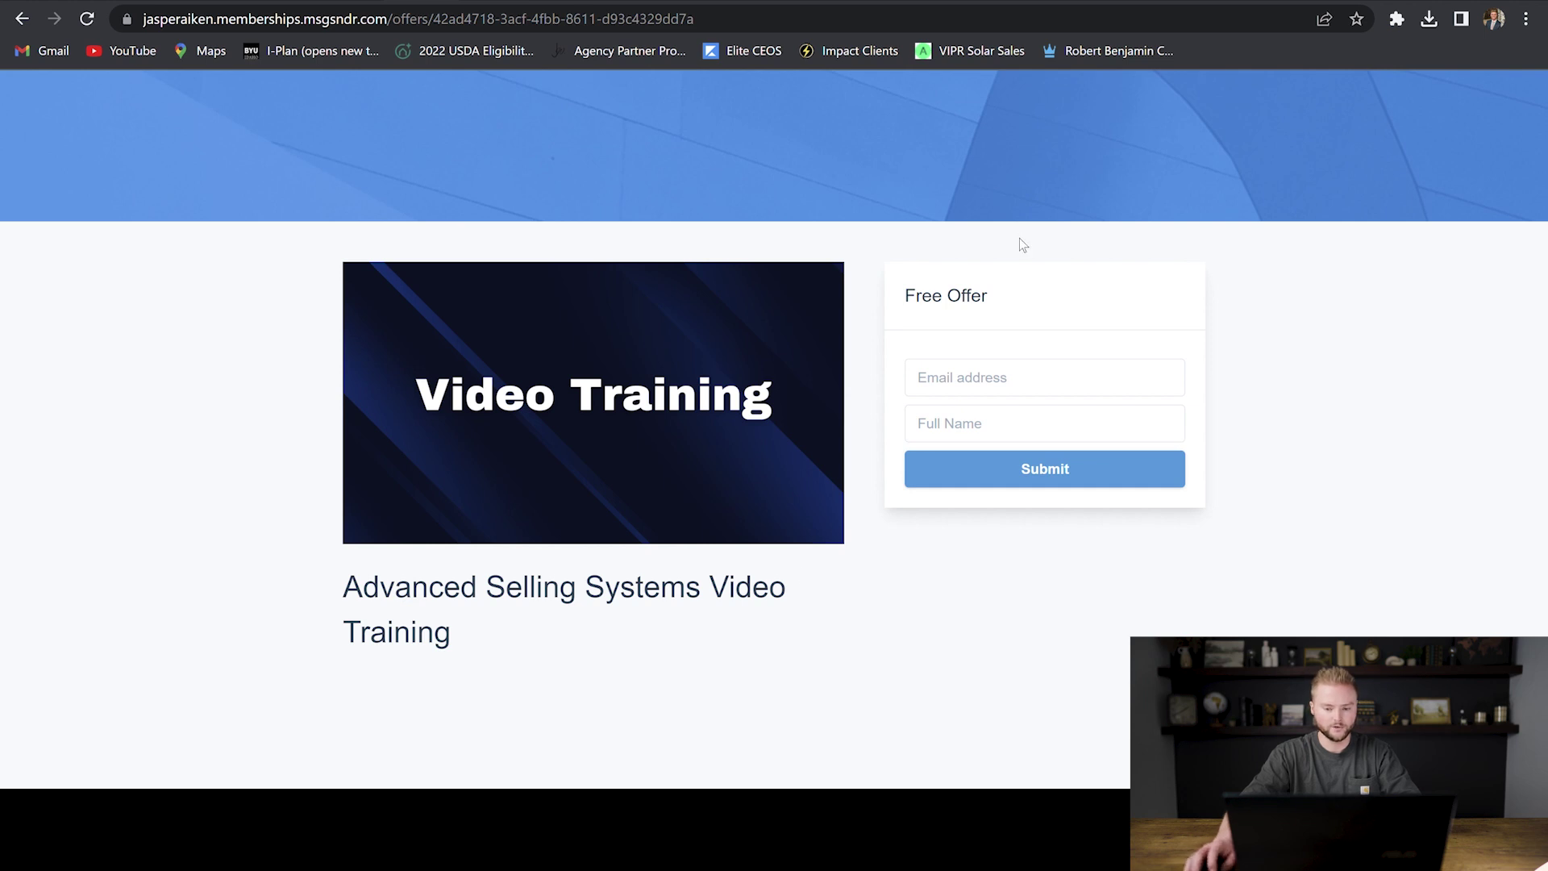
click(1019, 389)
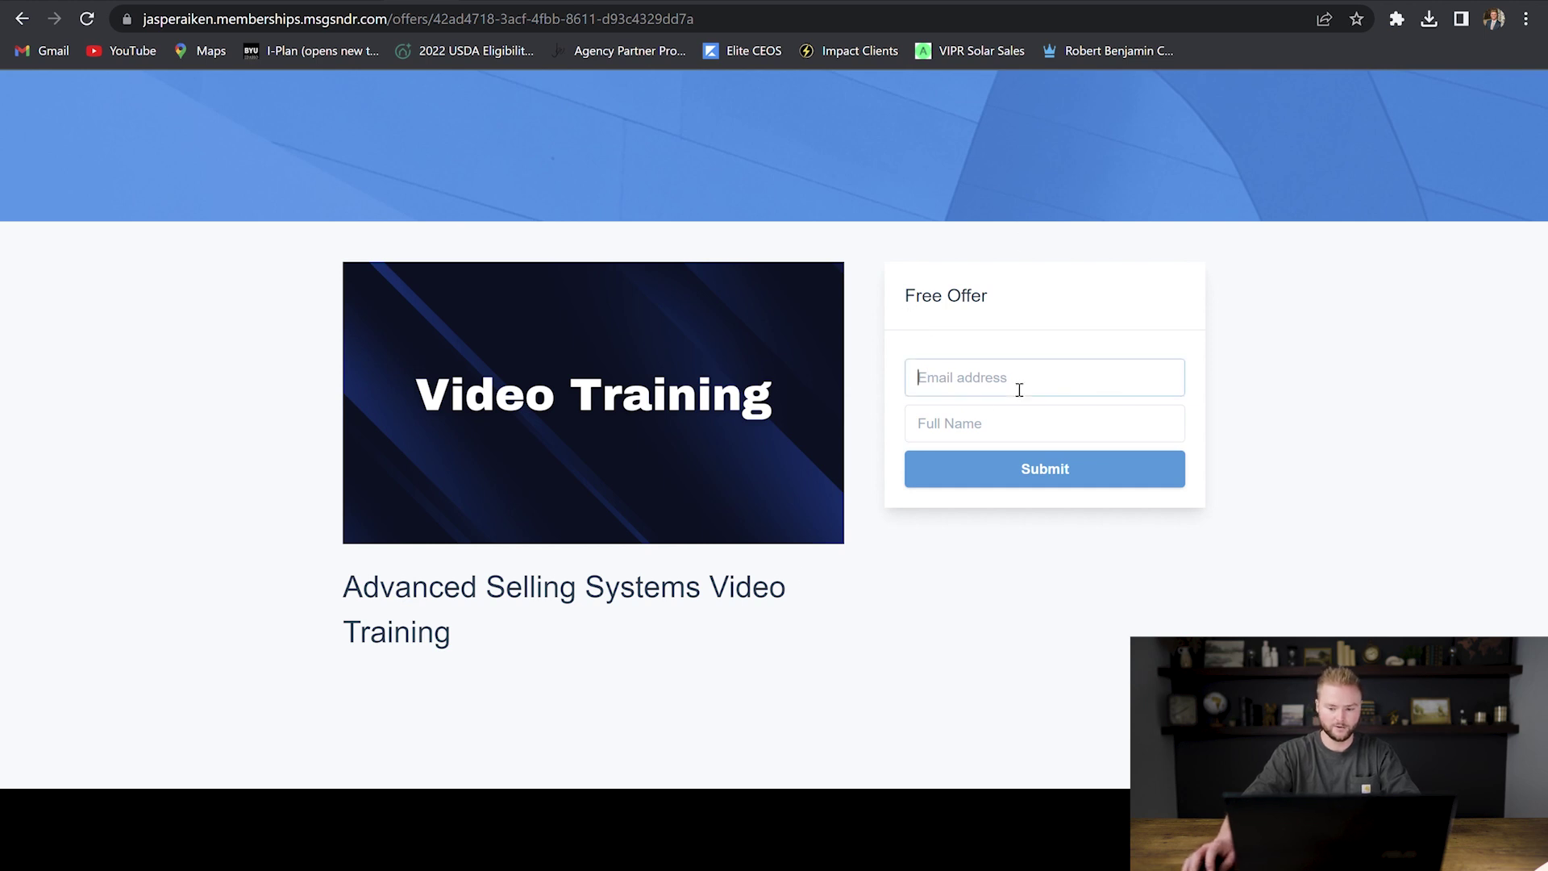
click(1063, 452)
click(1008, 429)
click(1053, 466)
click(1058, 474)
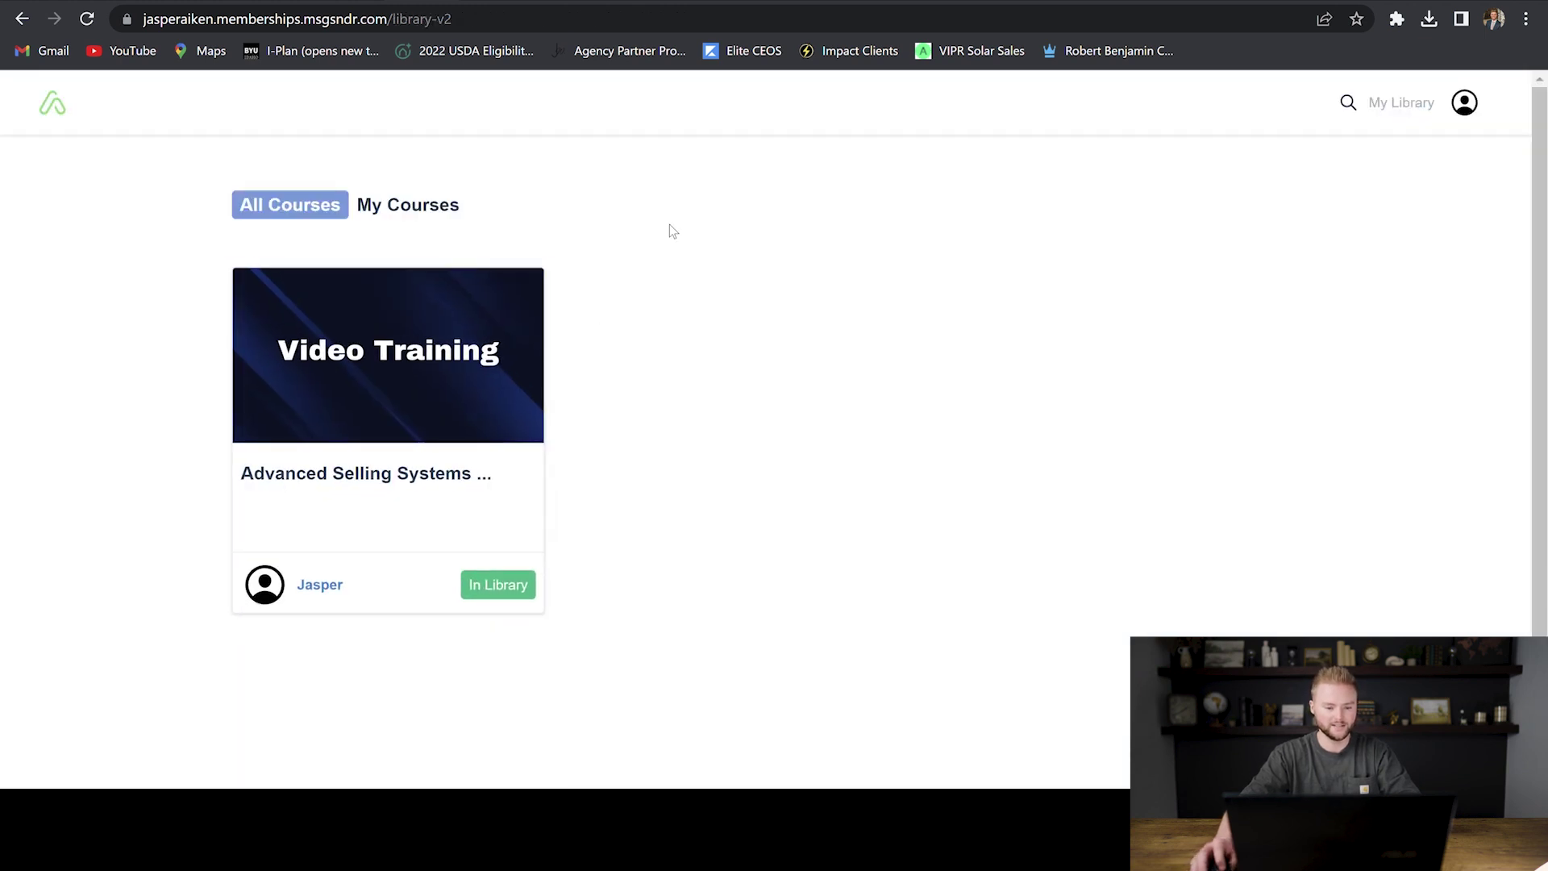
Open the Video Training course from the member library, copy its page URL, and return to the offer editor.
click(411, 396)
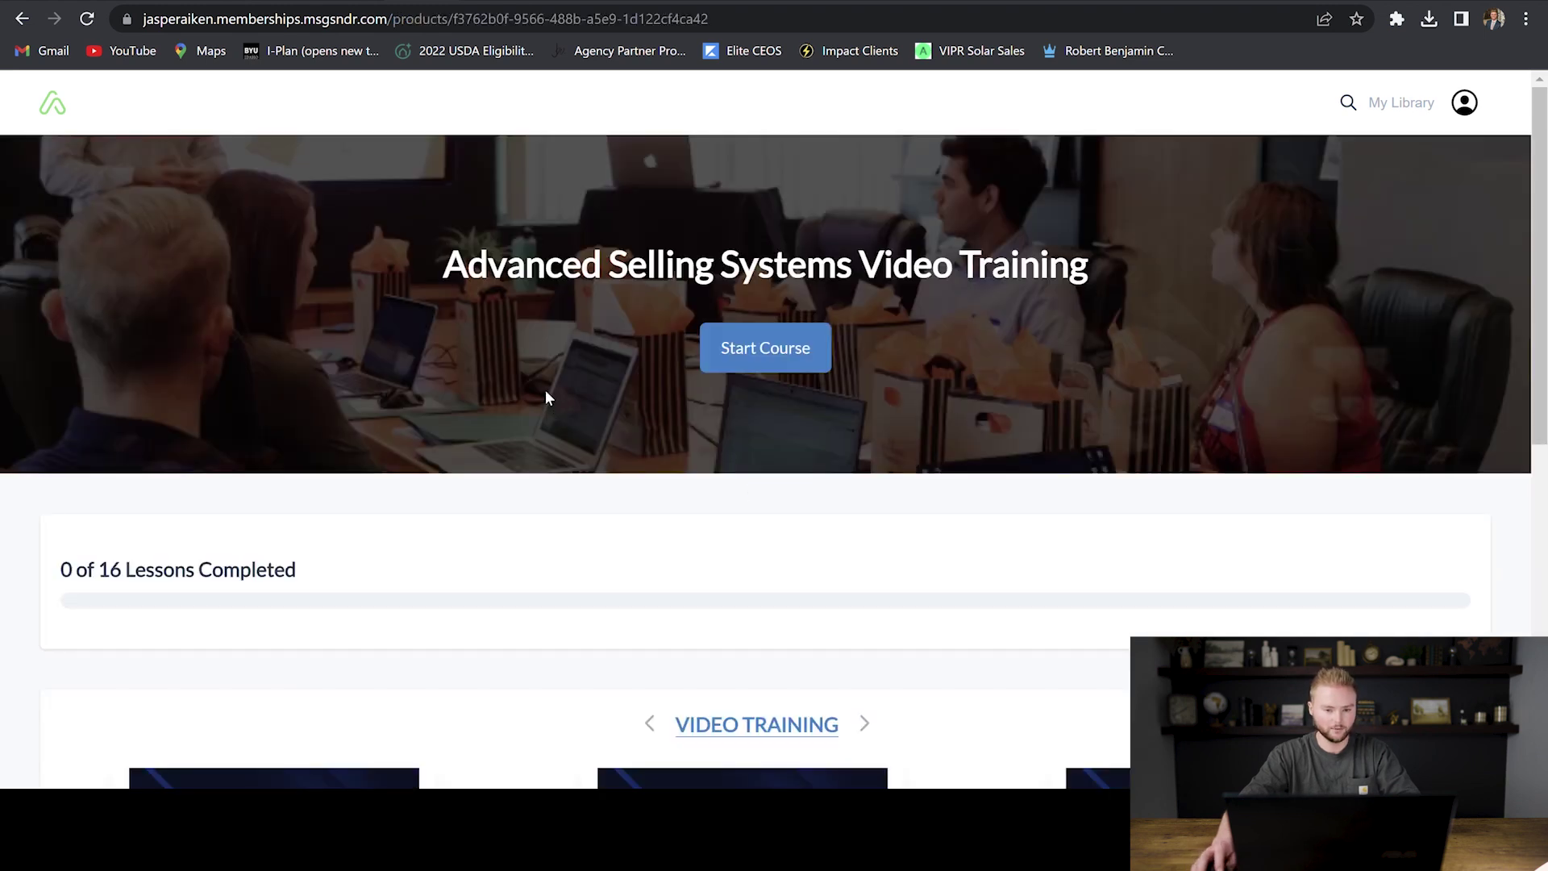
scroll(736, 452, down, 1)
scroll(752, 437, up, 1)
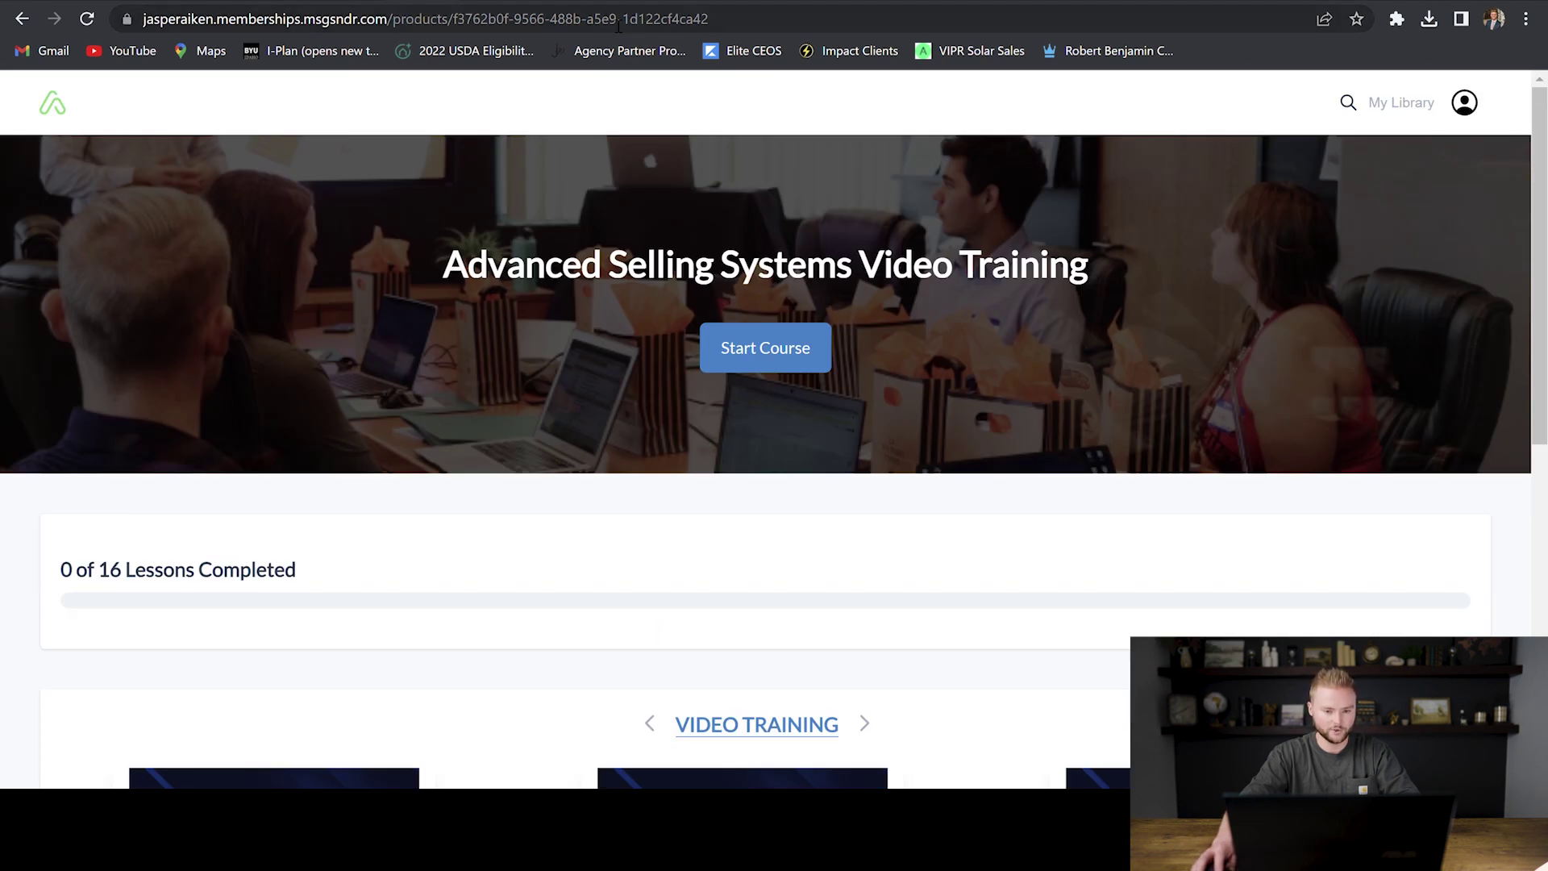
click(547, 22)
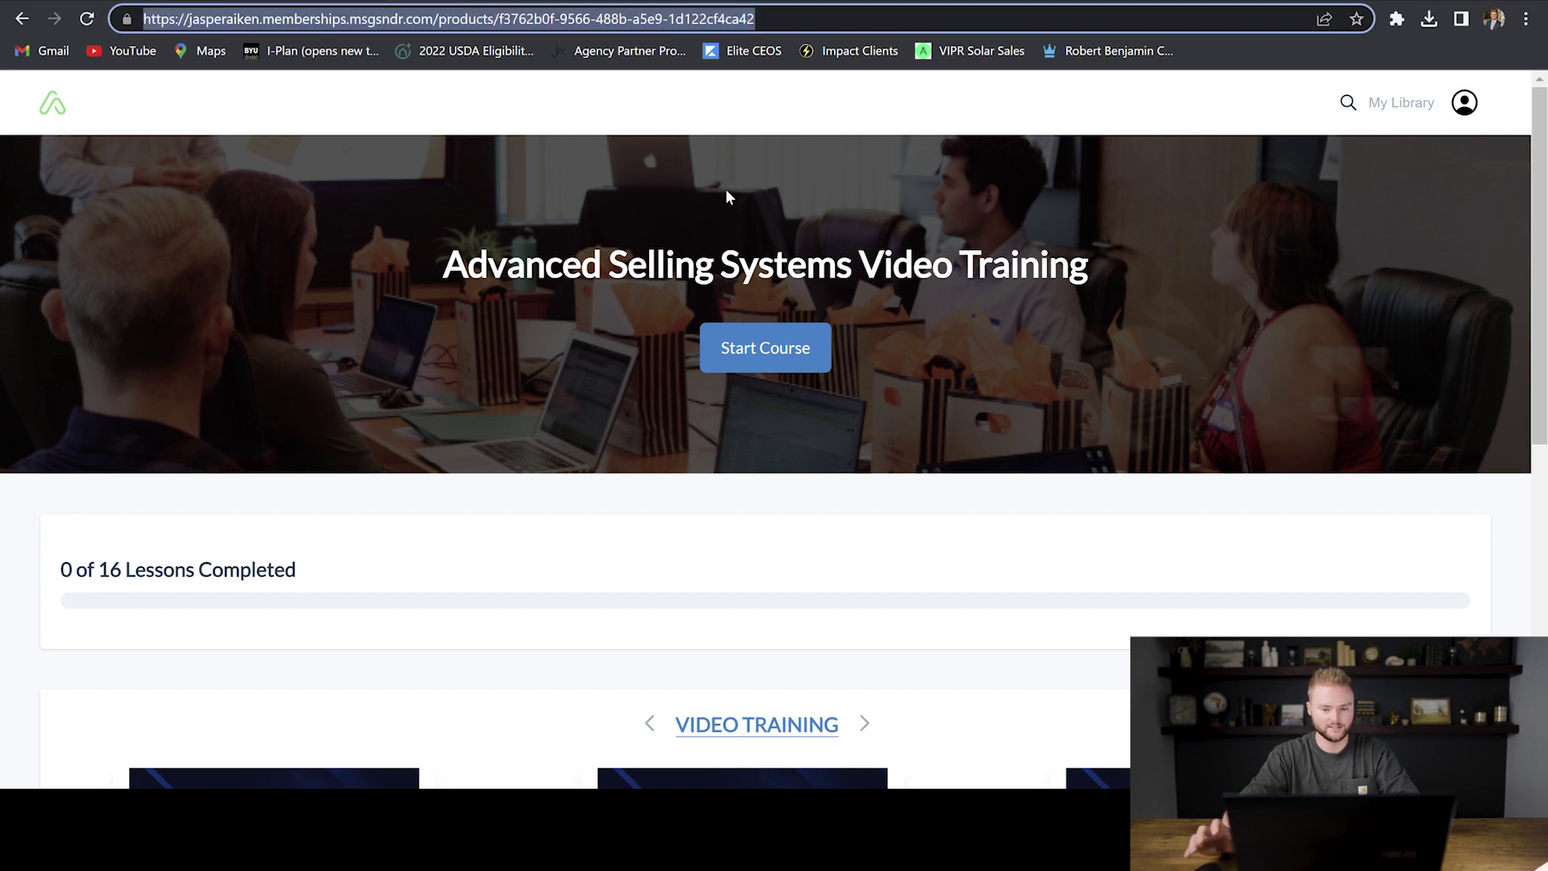
key(ctrl+w)
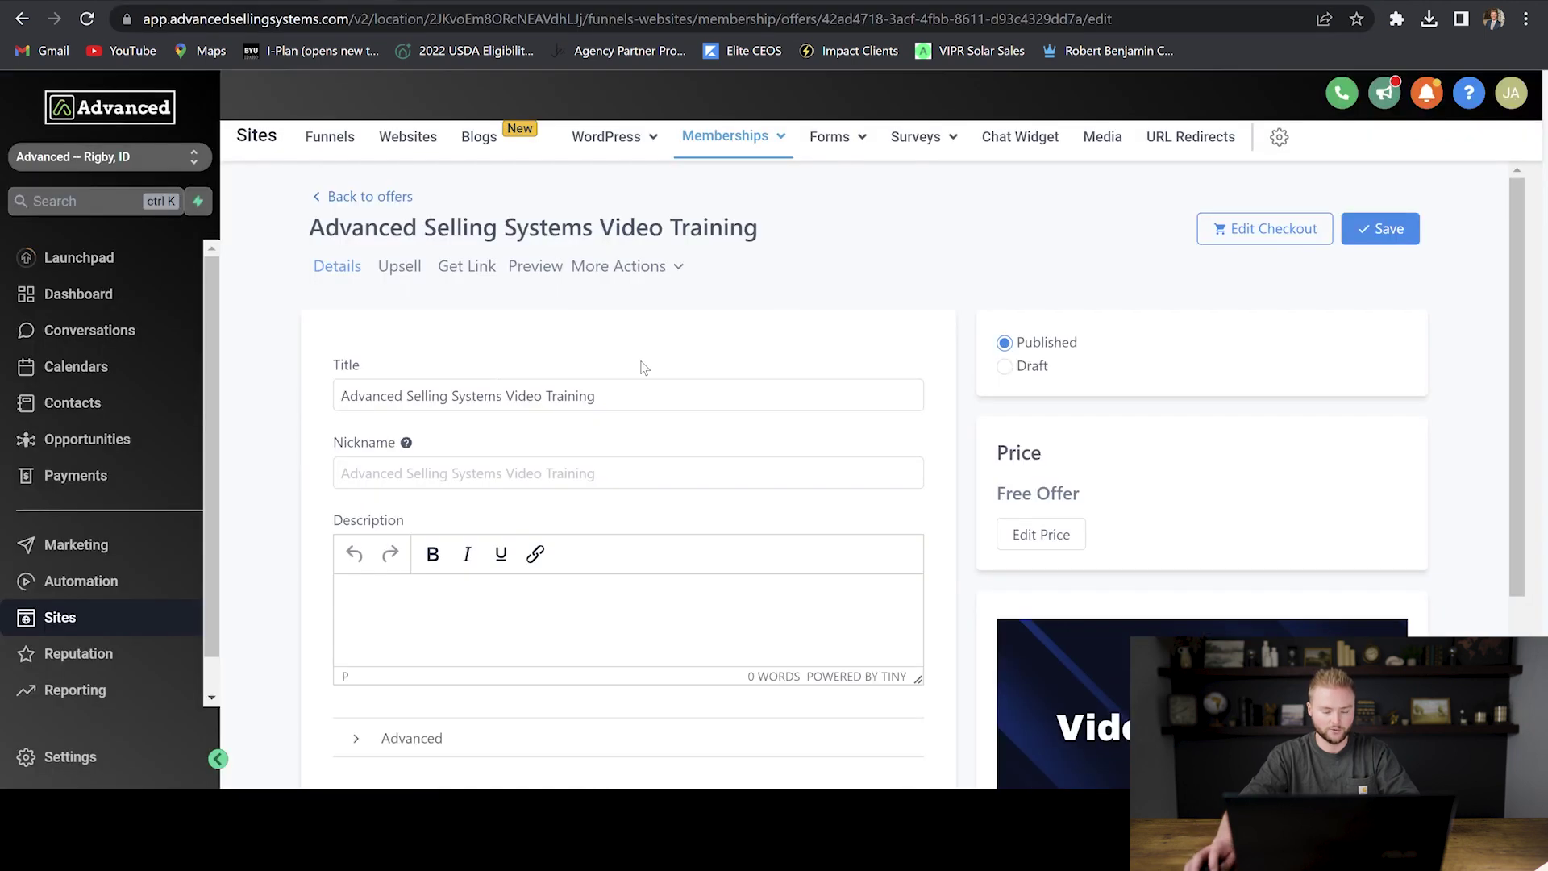
Switch to the agency view and open its Custom Menu Link settings.
click(193, 165)
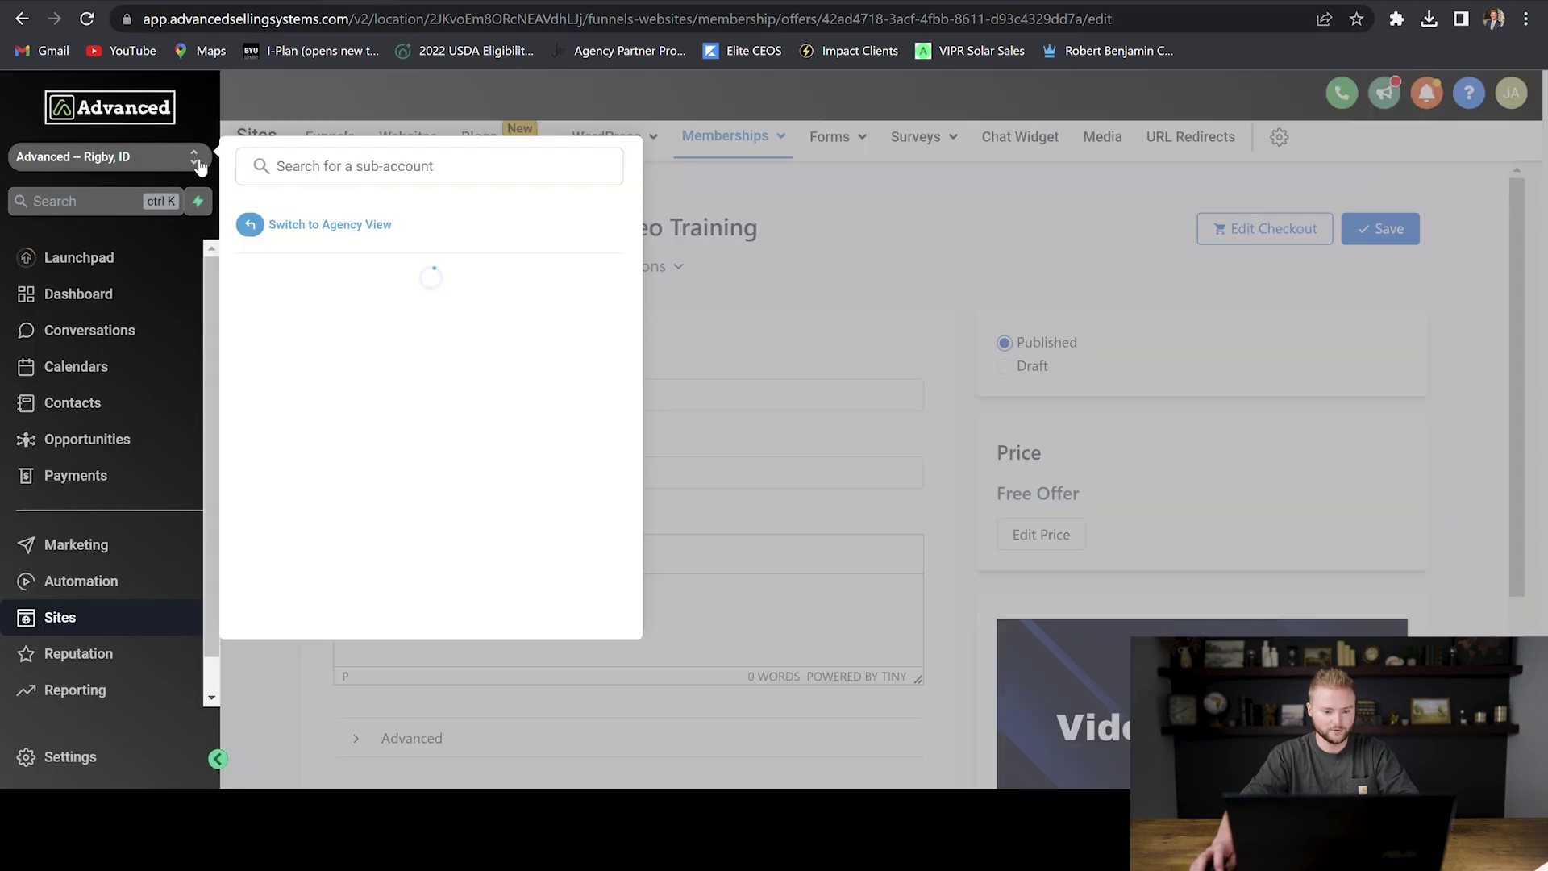
click(359, 224)
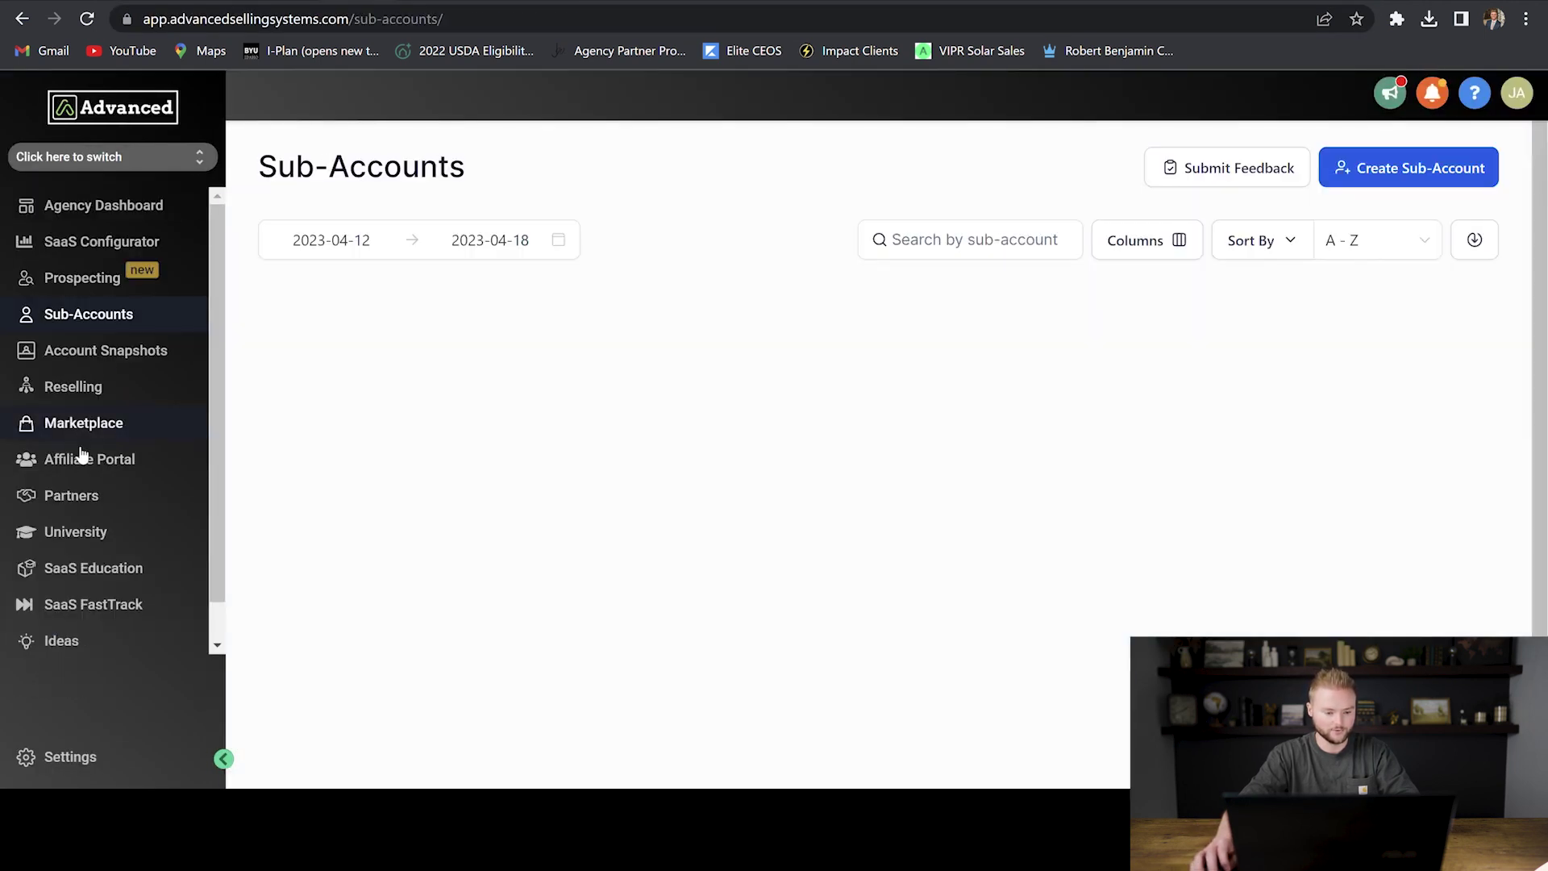
click(100, 755)
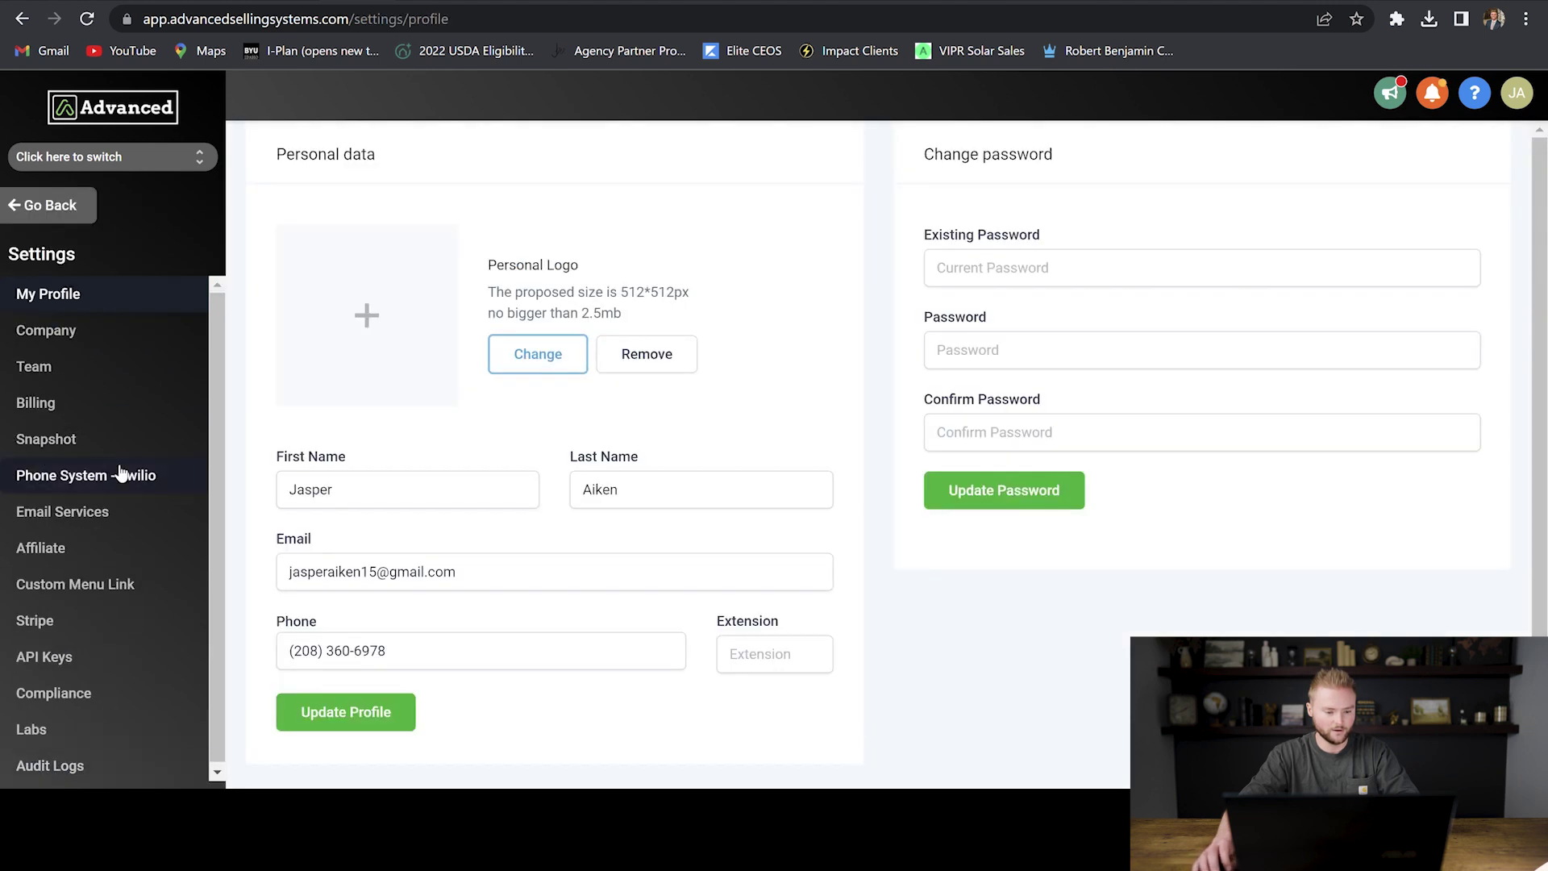
click(93, 592)
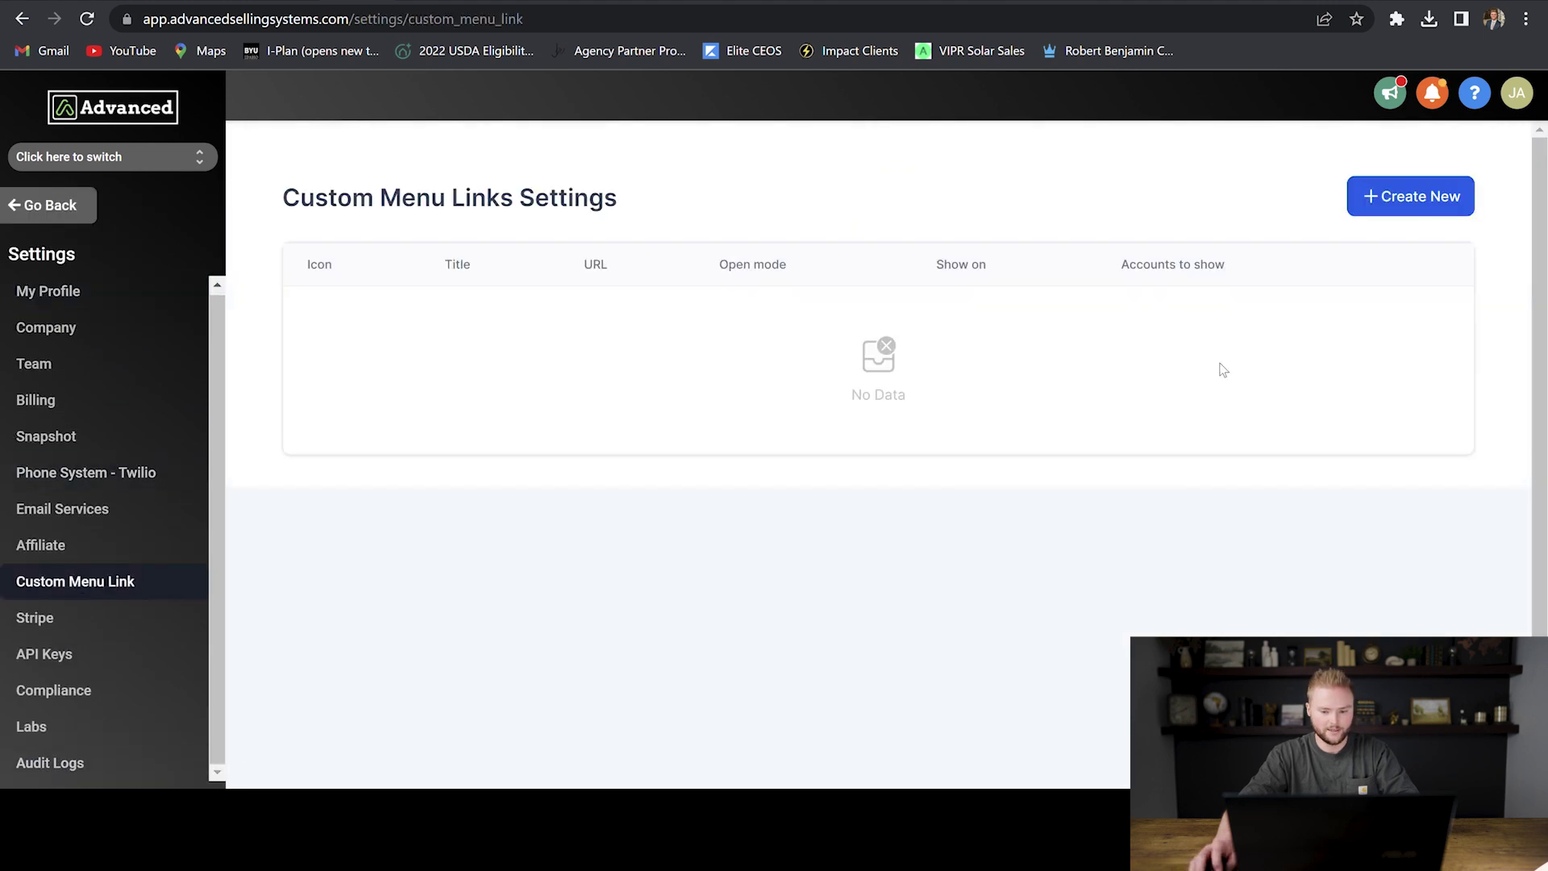
Create a custom menu link with the book icon and the title Video Training.
click(1384, 200)
click(860, 281)
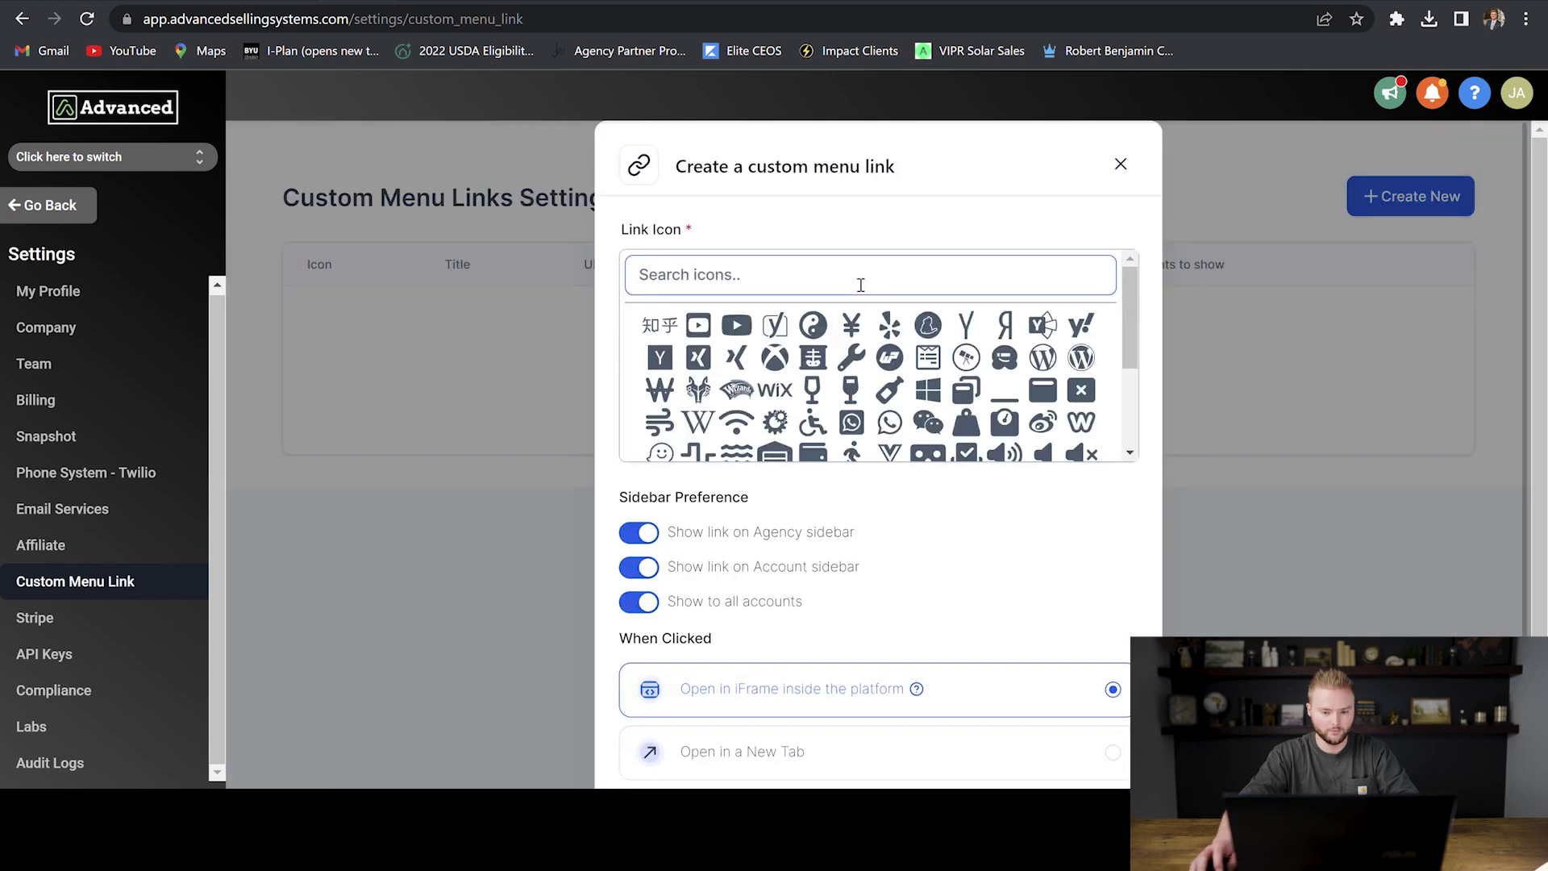
text(book)
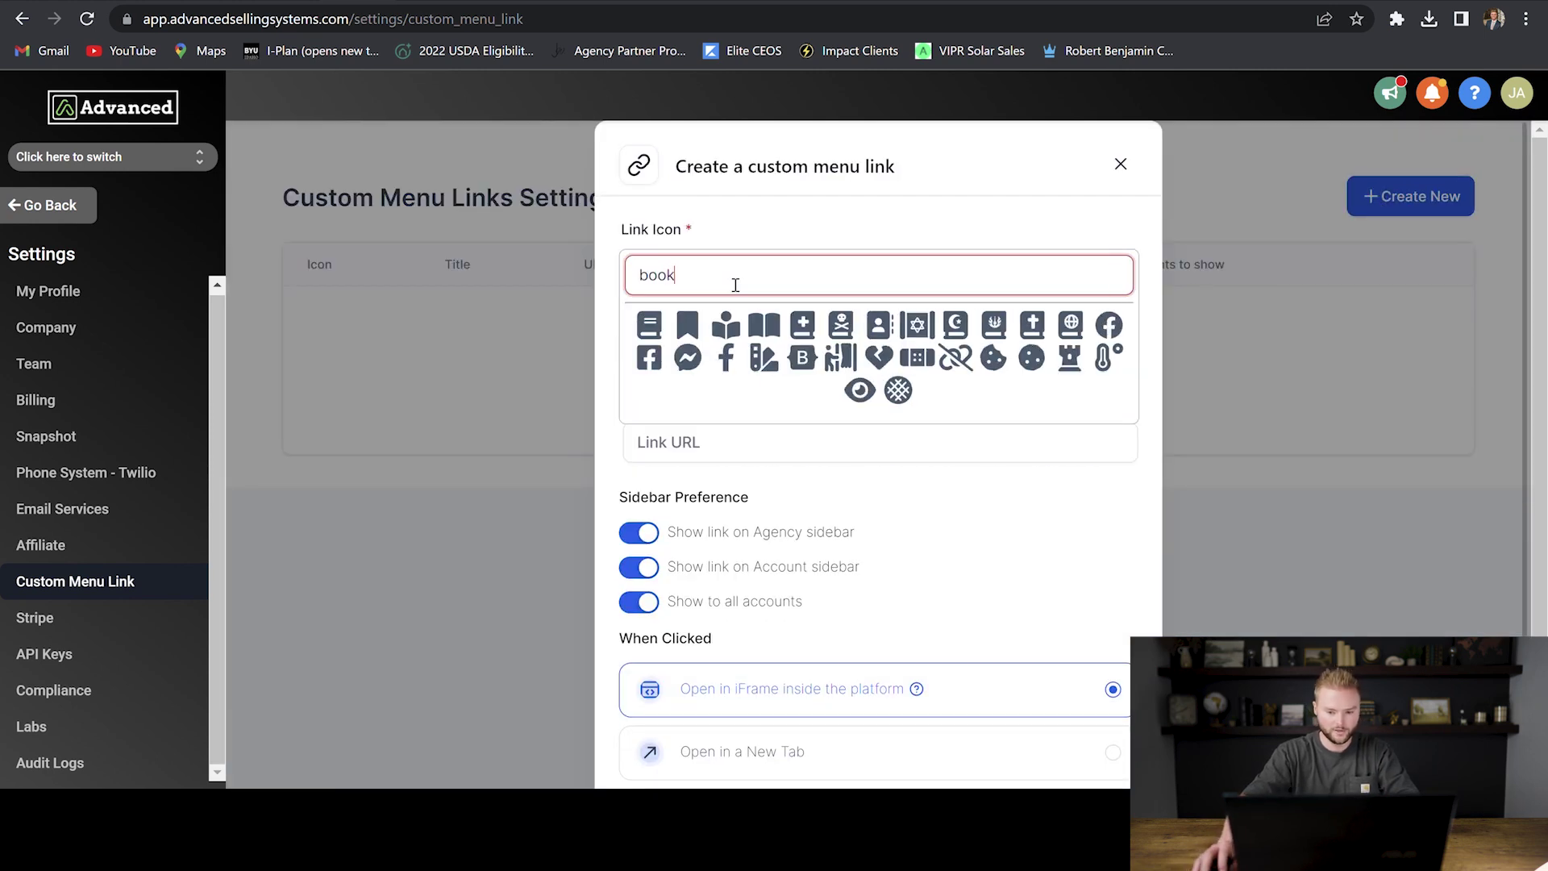
click(649, 324)
click(755, 373)
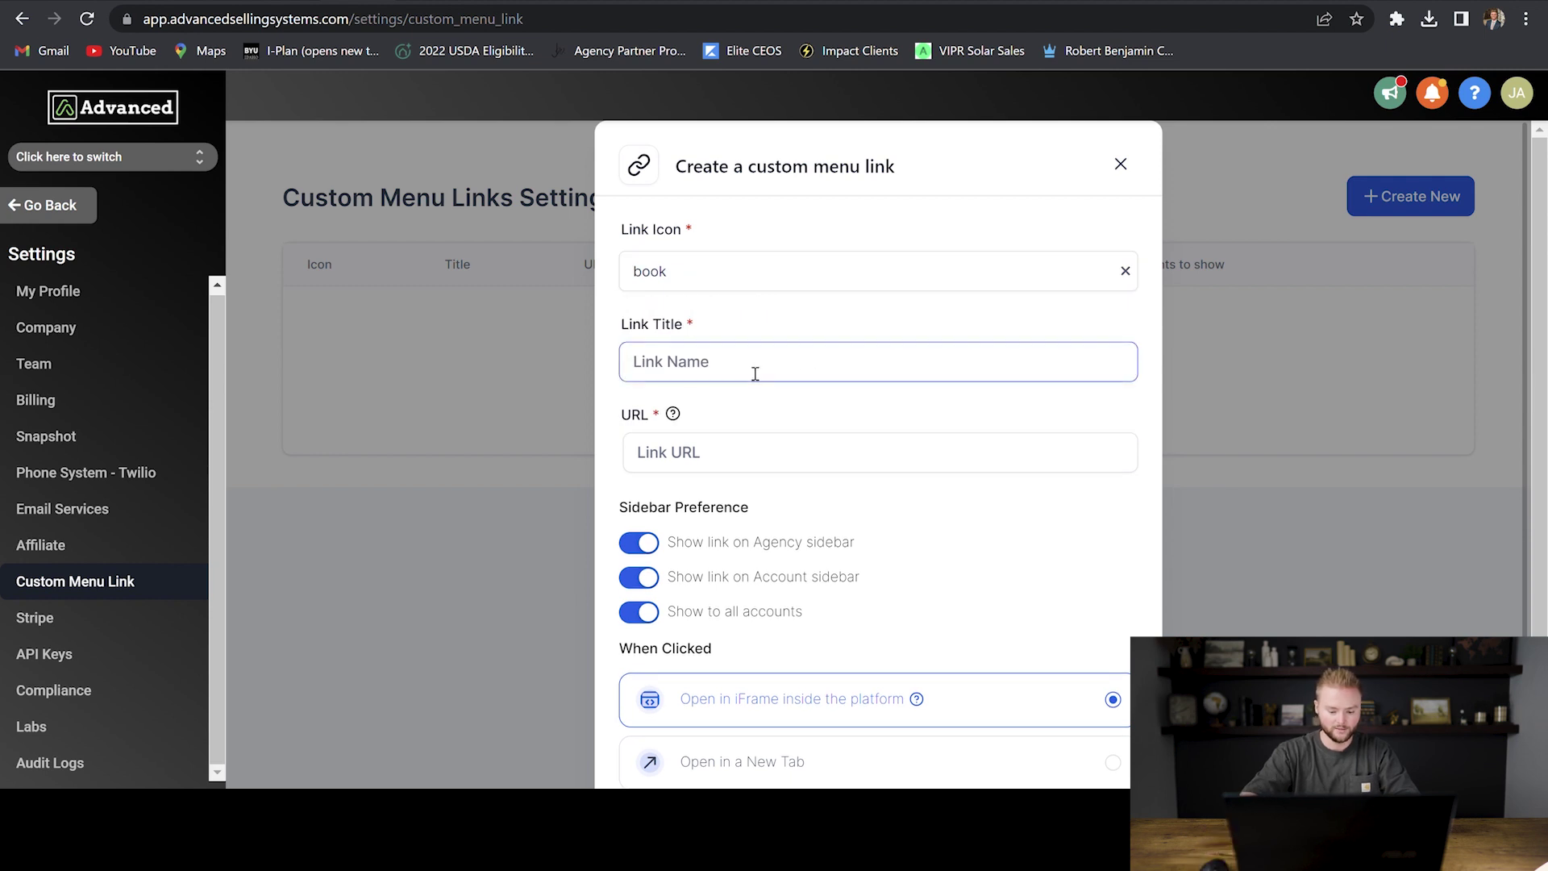
text(Video Training)
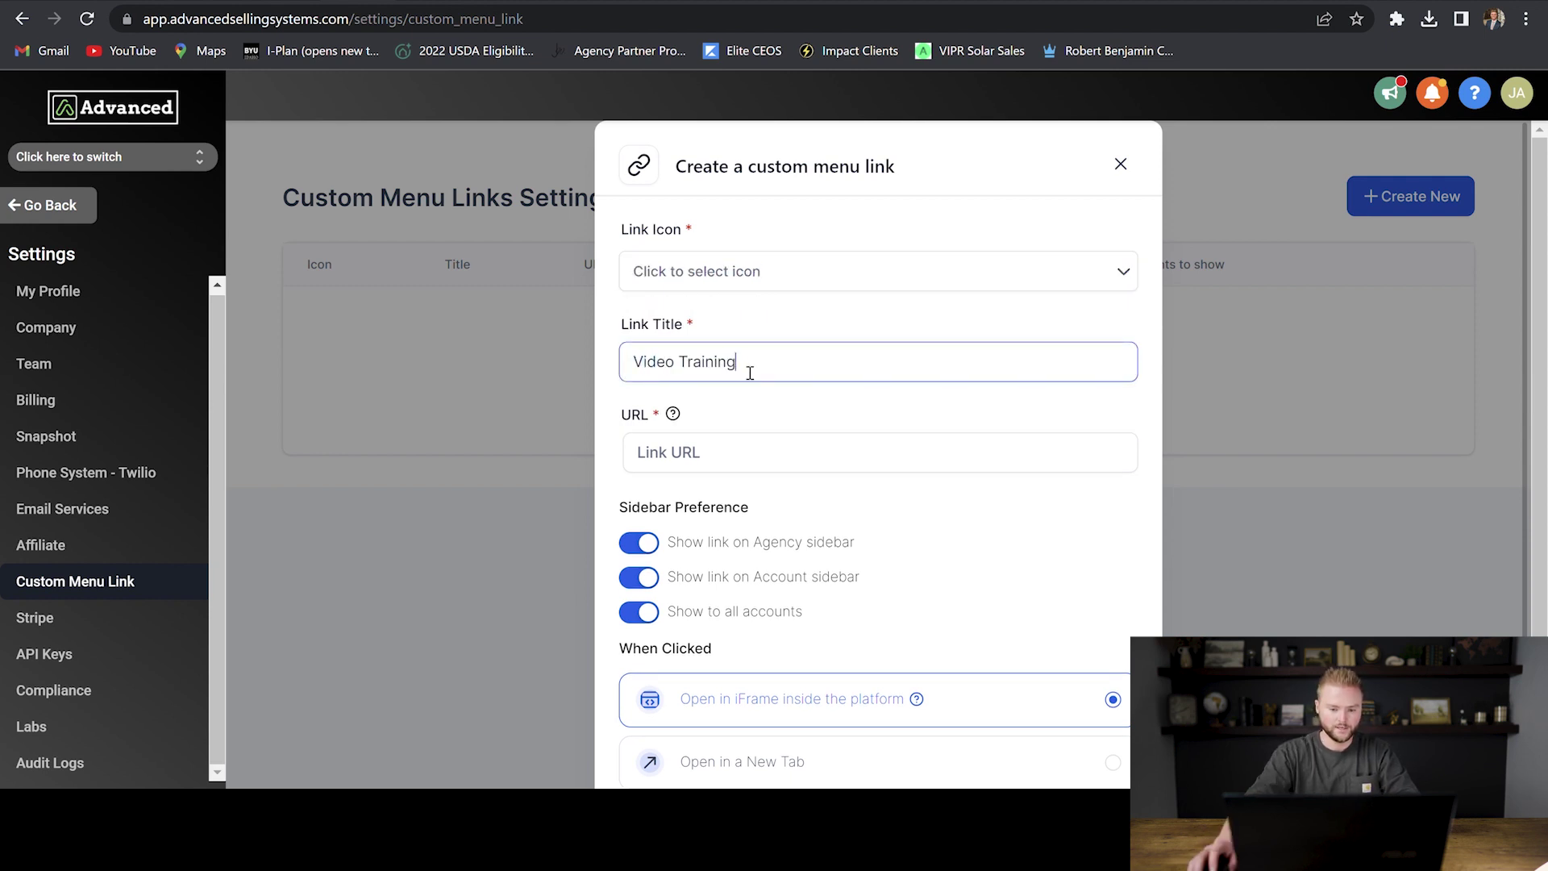
Paste the copied course URL into the custom menu link and save the link.
click(699, 468)
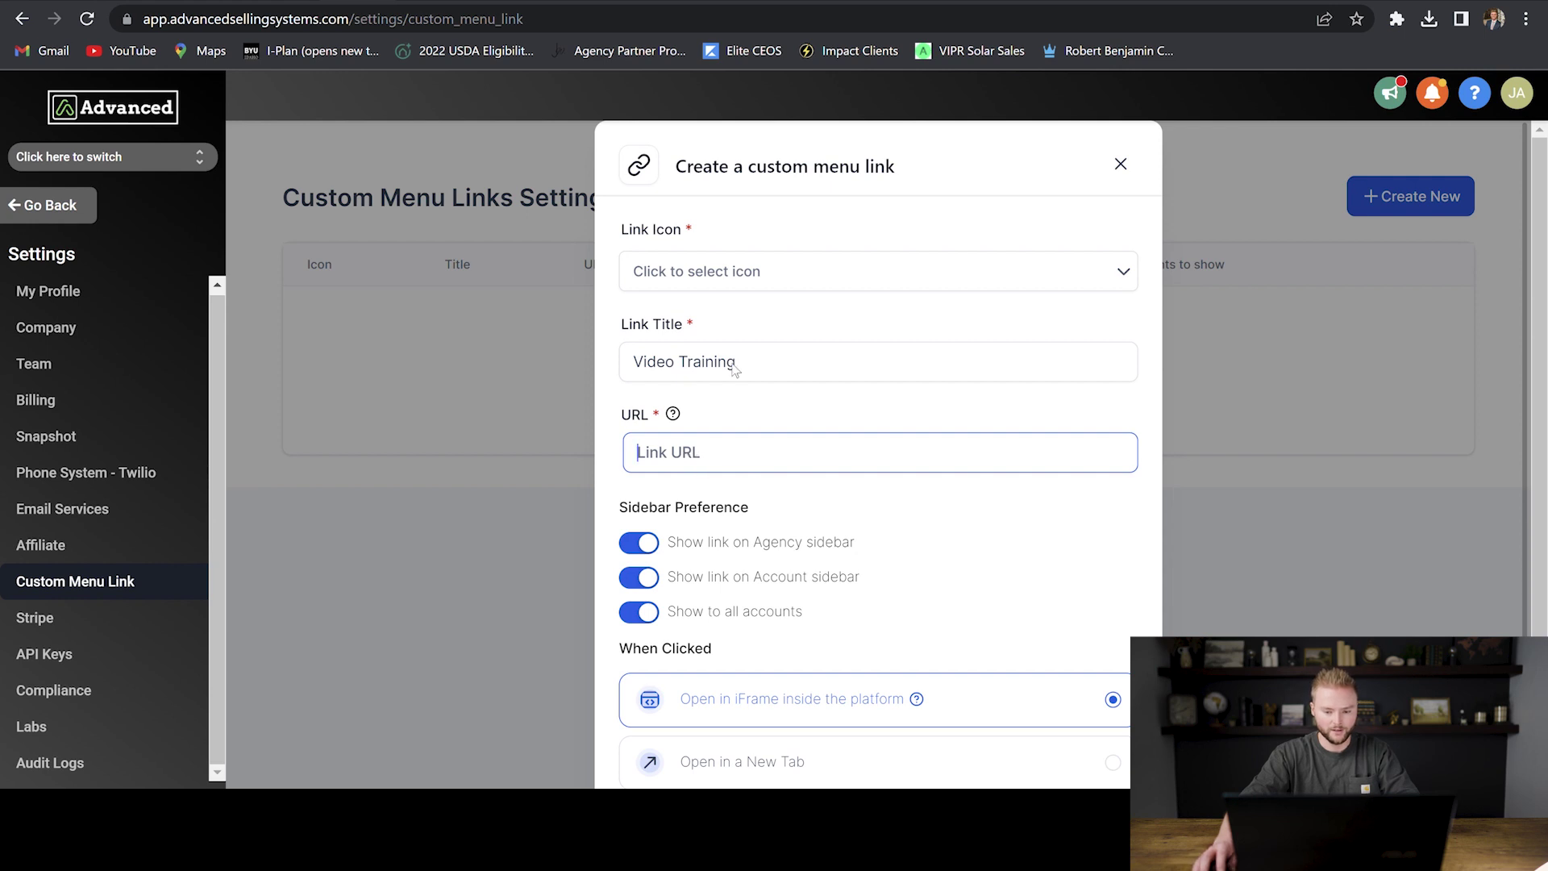
key(ctrl+v)
scroll(963, 513, down, 1)
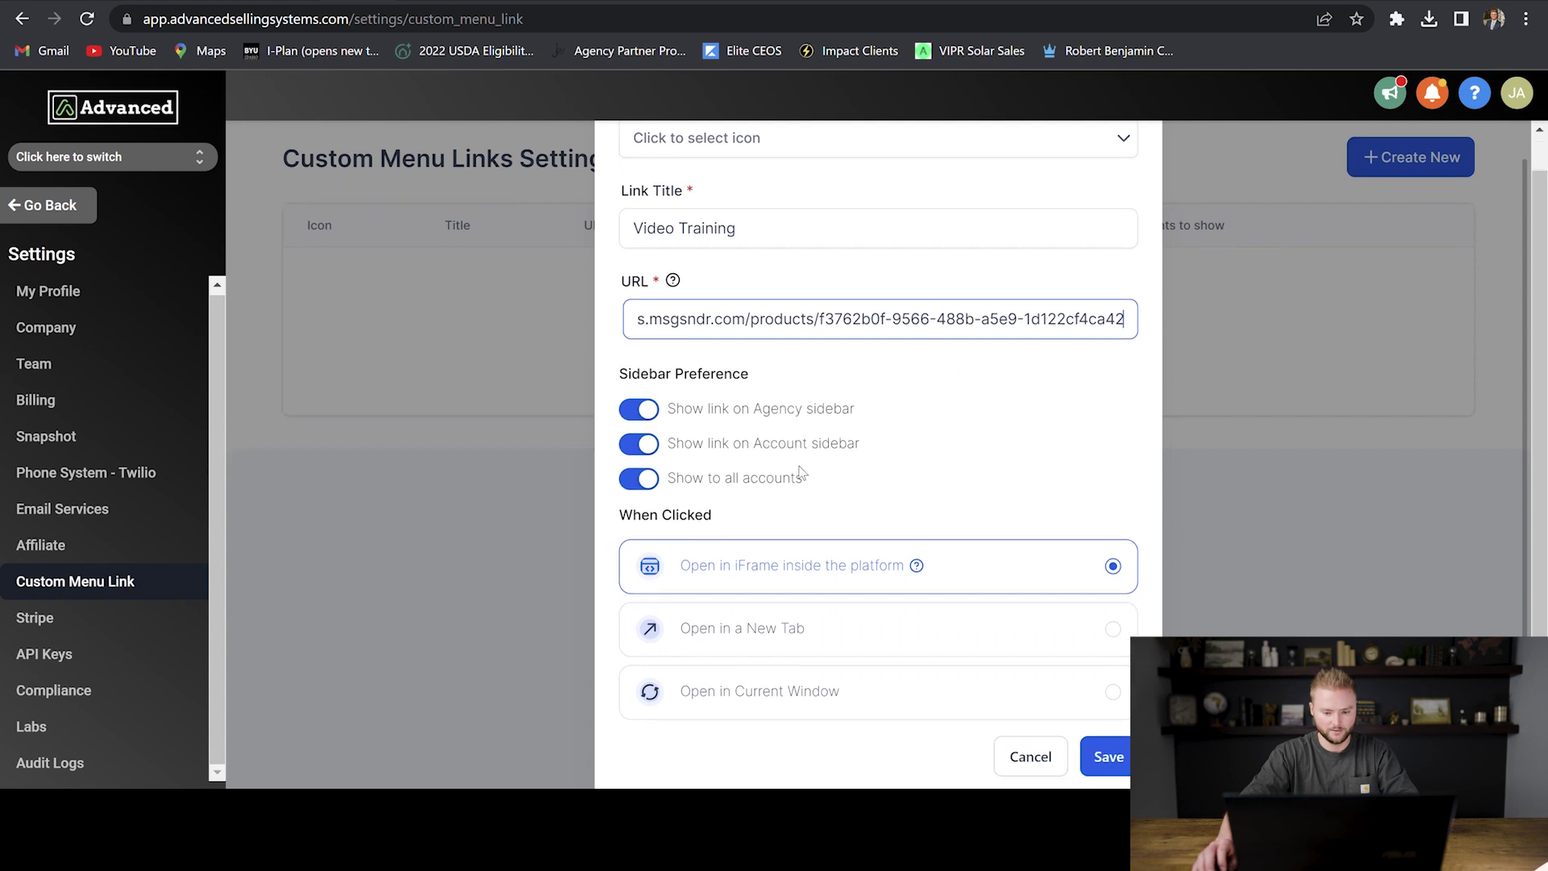
scroll(794, 482, down, 1)
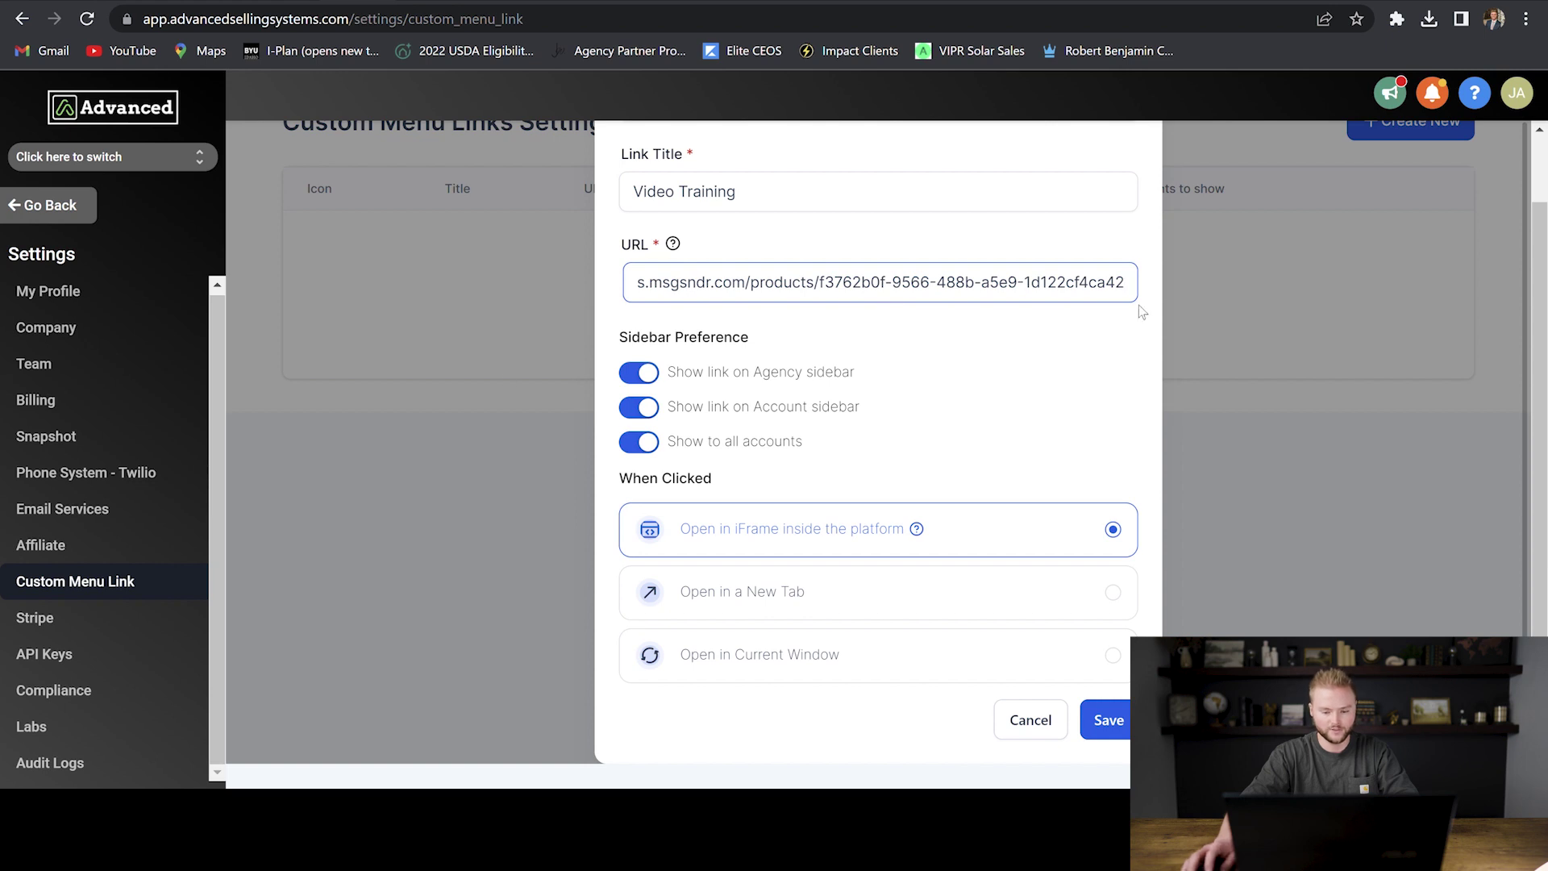
click(1124, 720)
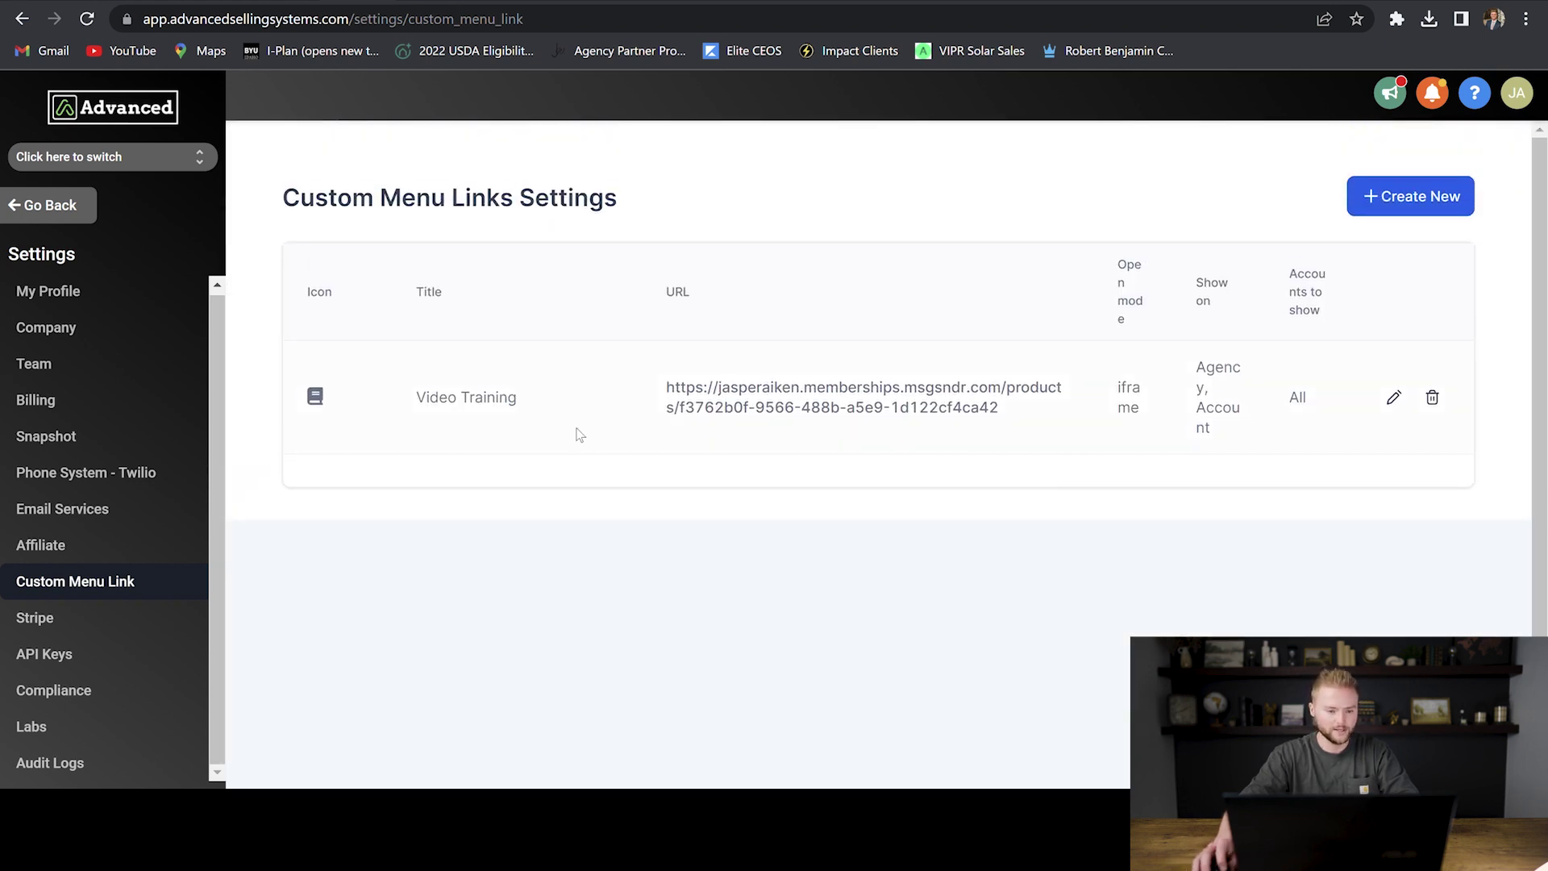
Switch from the agency view to the Advanced sub-account and find the Video Training link in its sidebar.
click(201, 159)
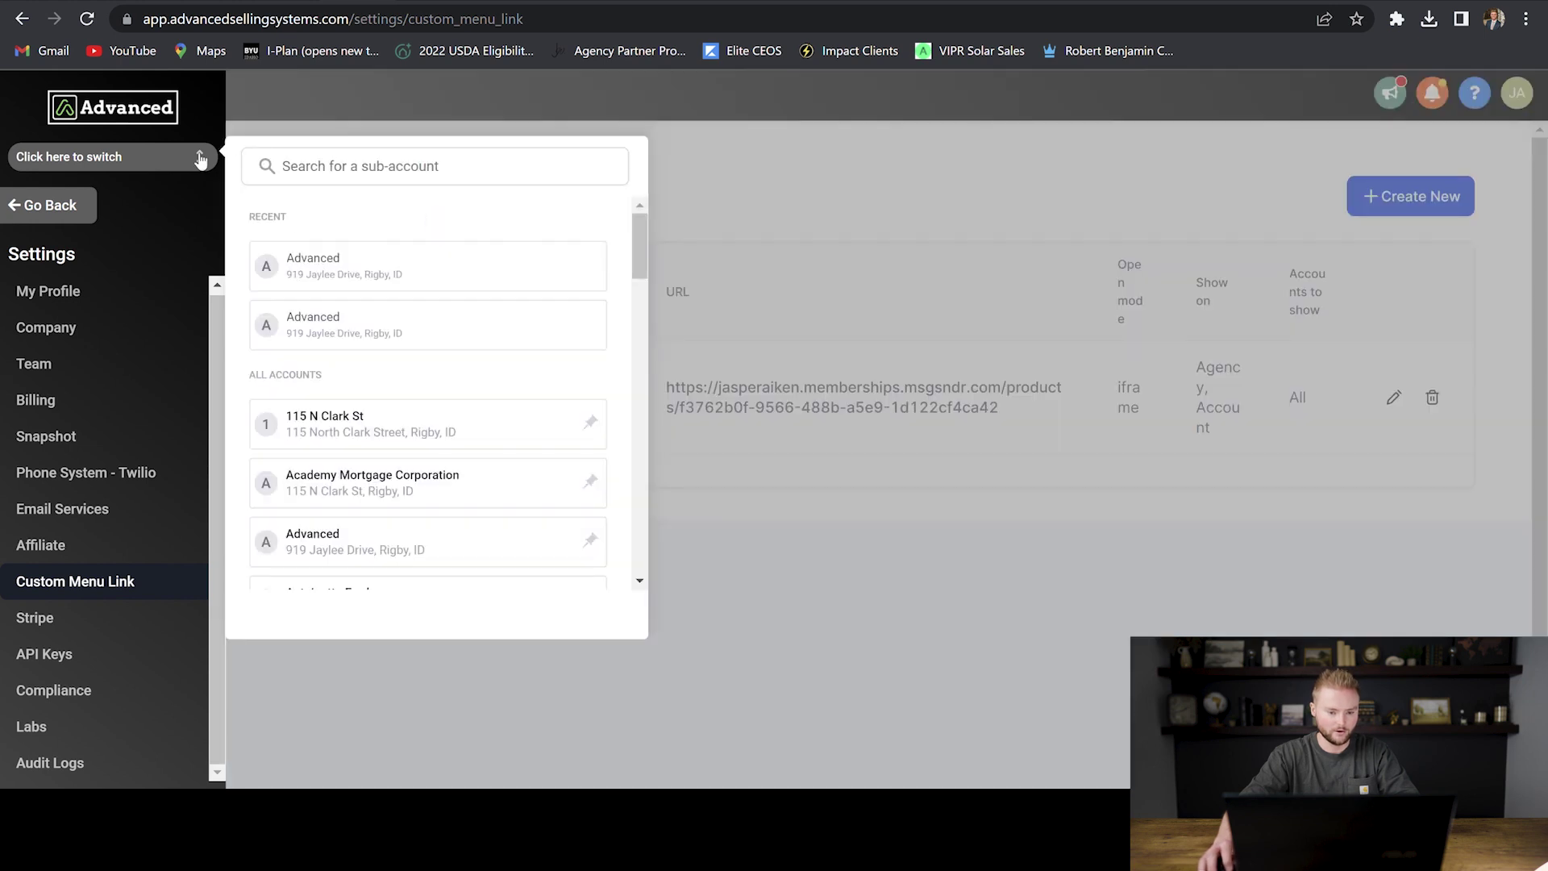
click(308, 250)
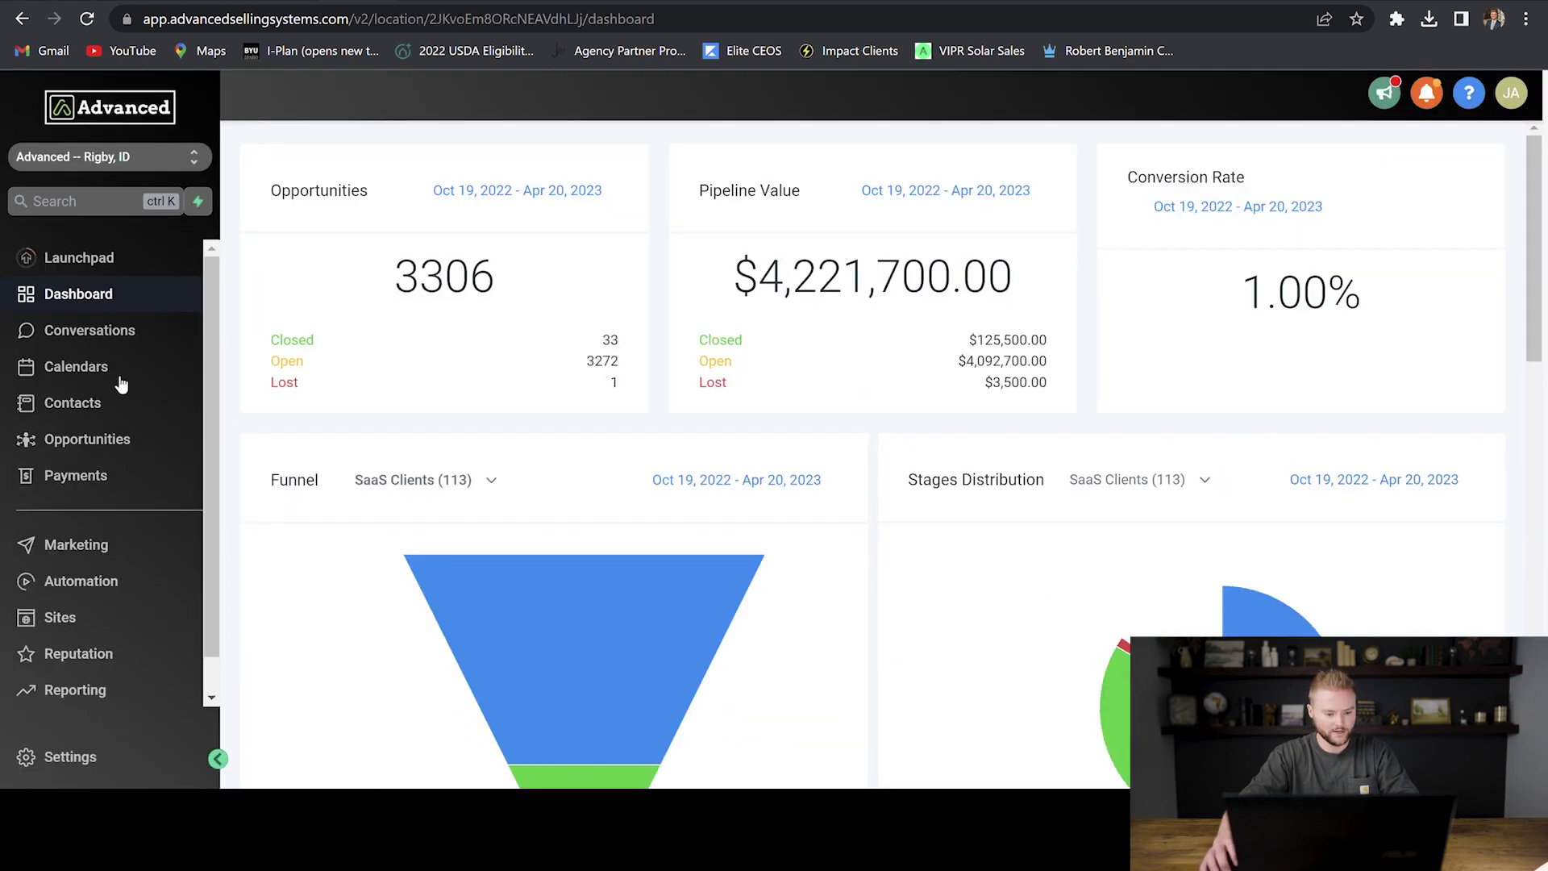
scroll(81, 435, down, 1)
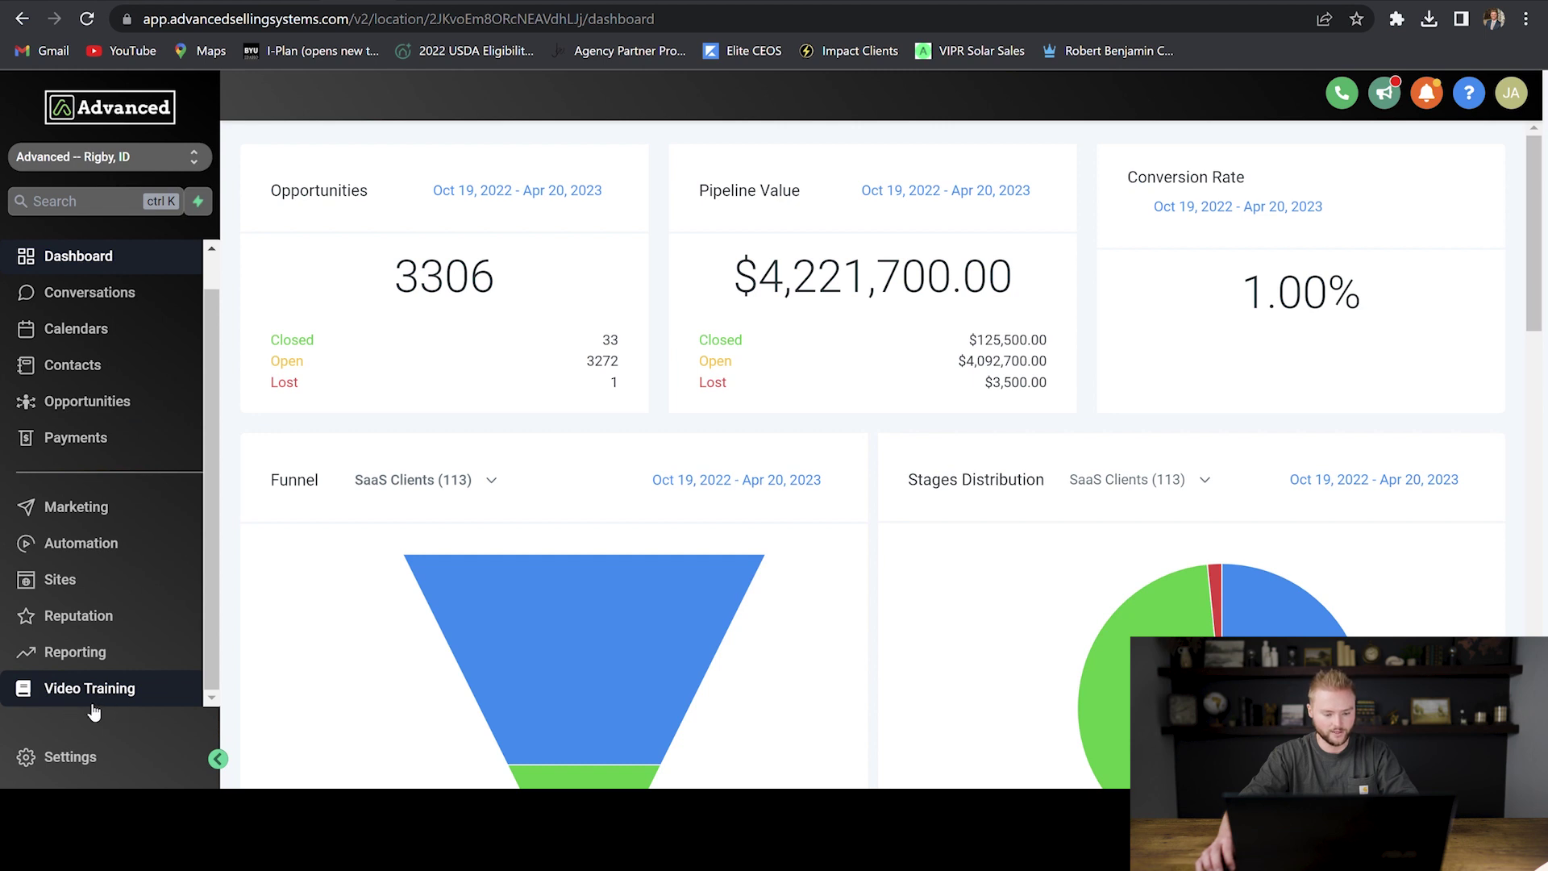
Open the Video Training menu link and look through the course's lesson list.
click(60, 579)
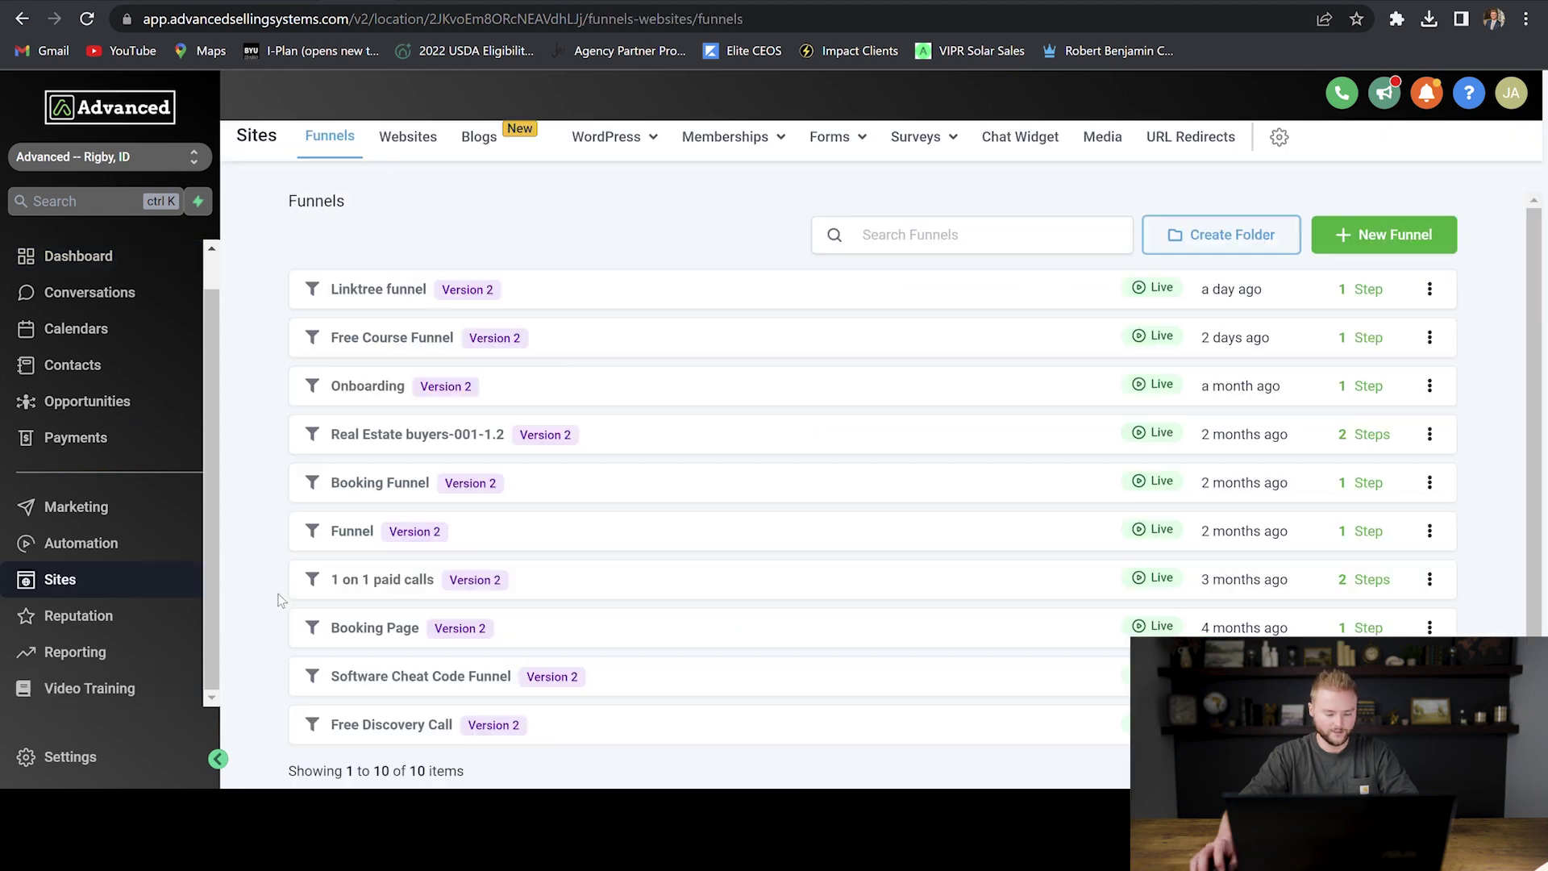
click(97, 689)
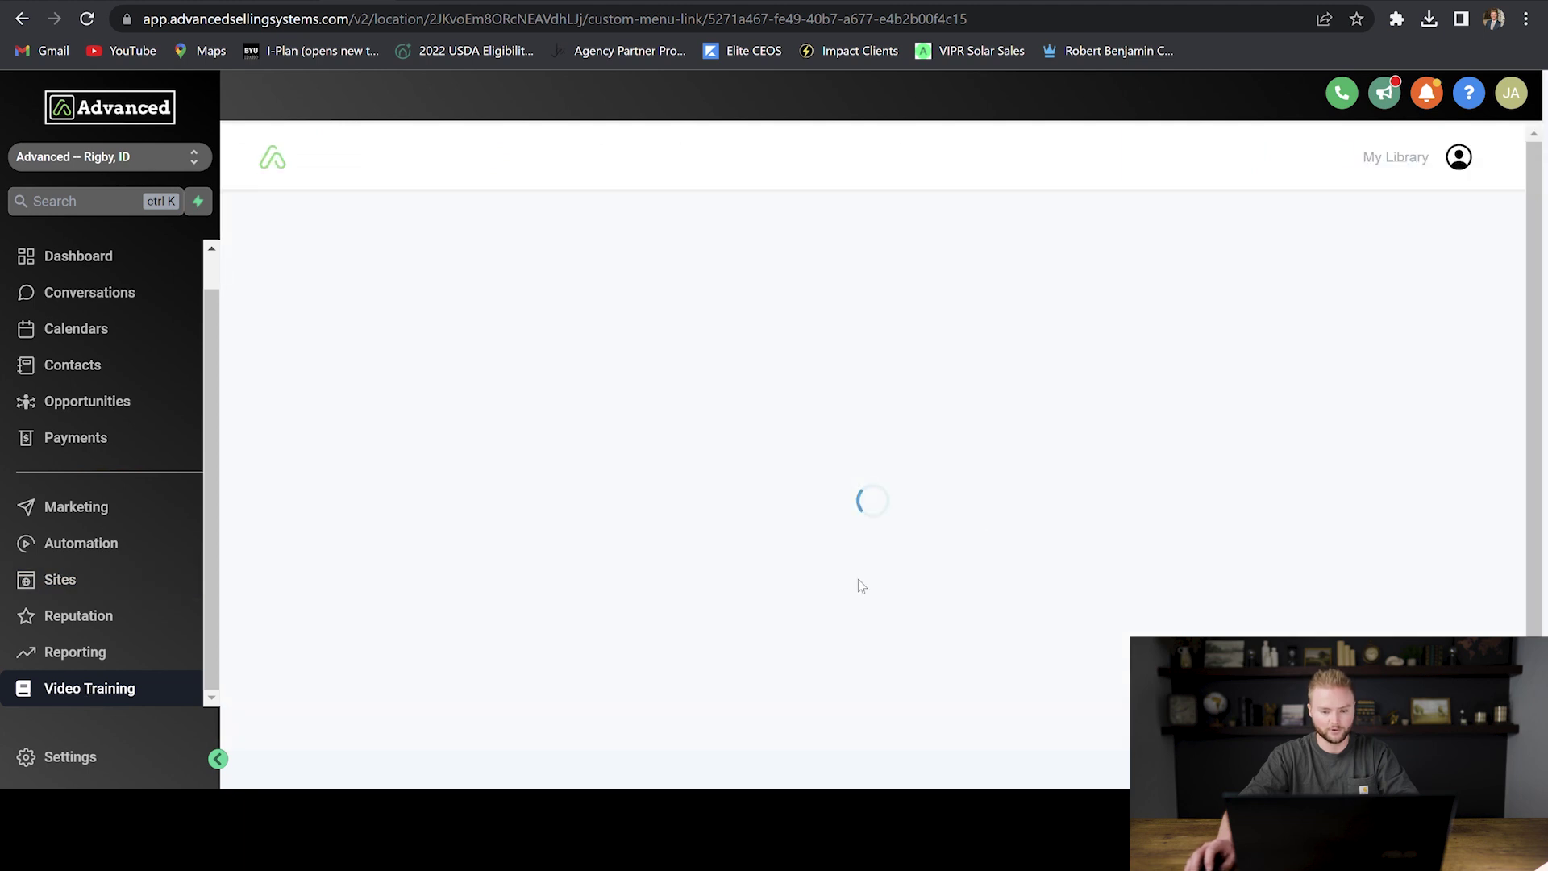
scroll(1101, 432, down, 8)
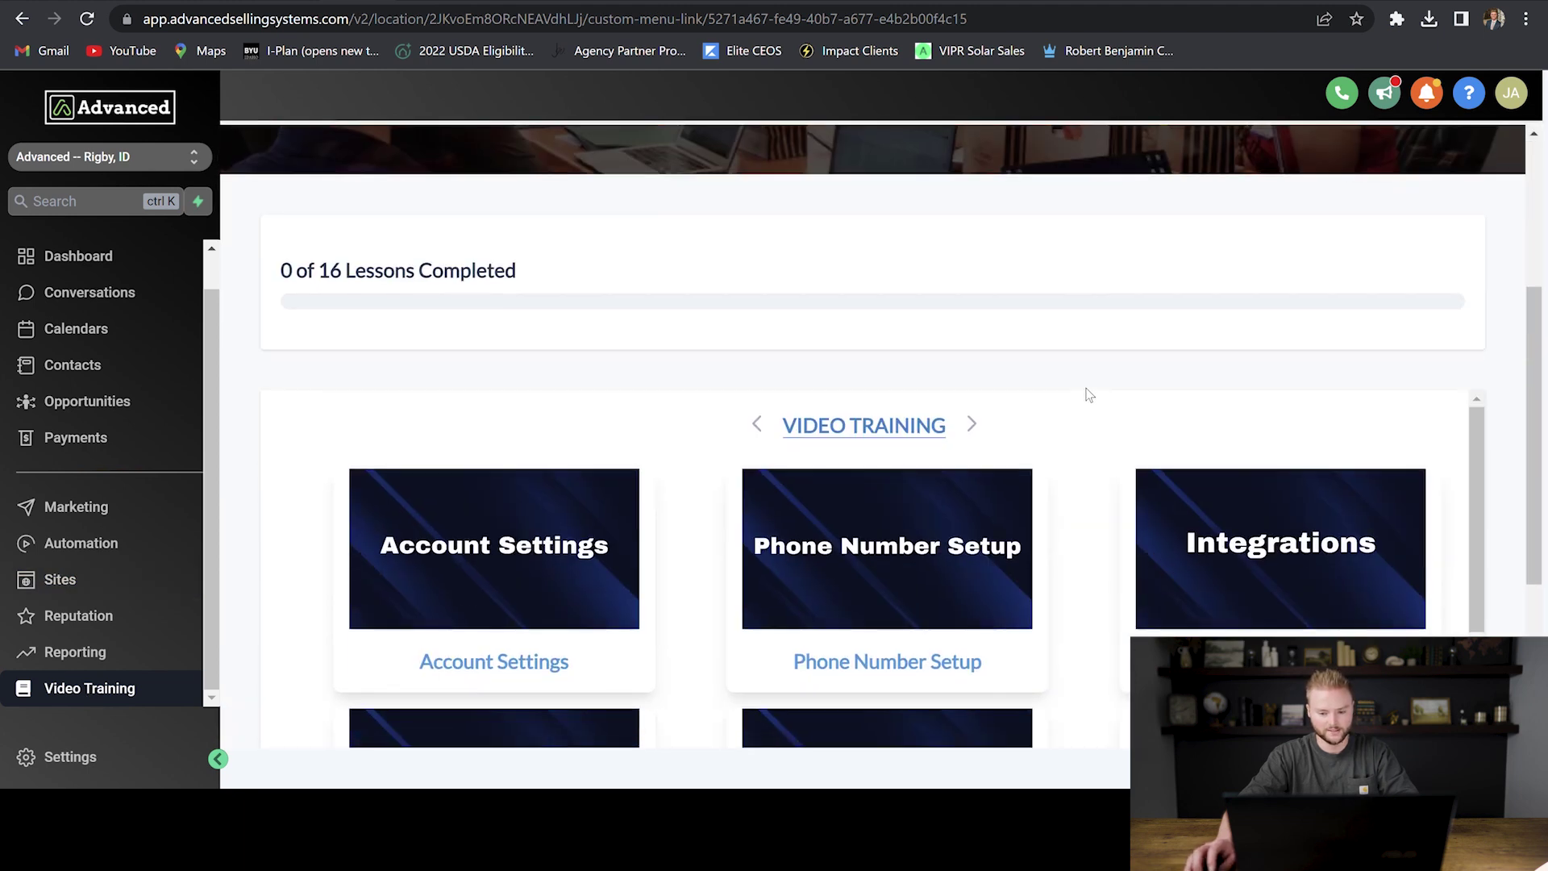
scroll(1089, 320, down, 5)
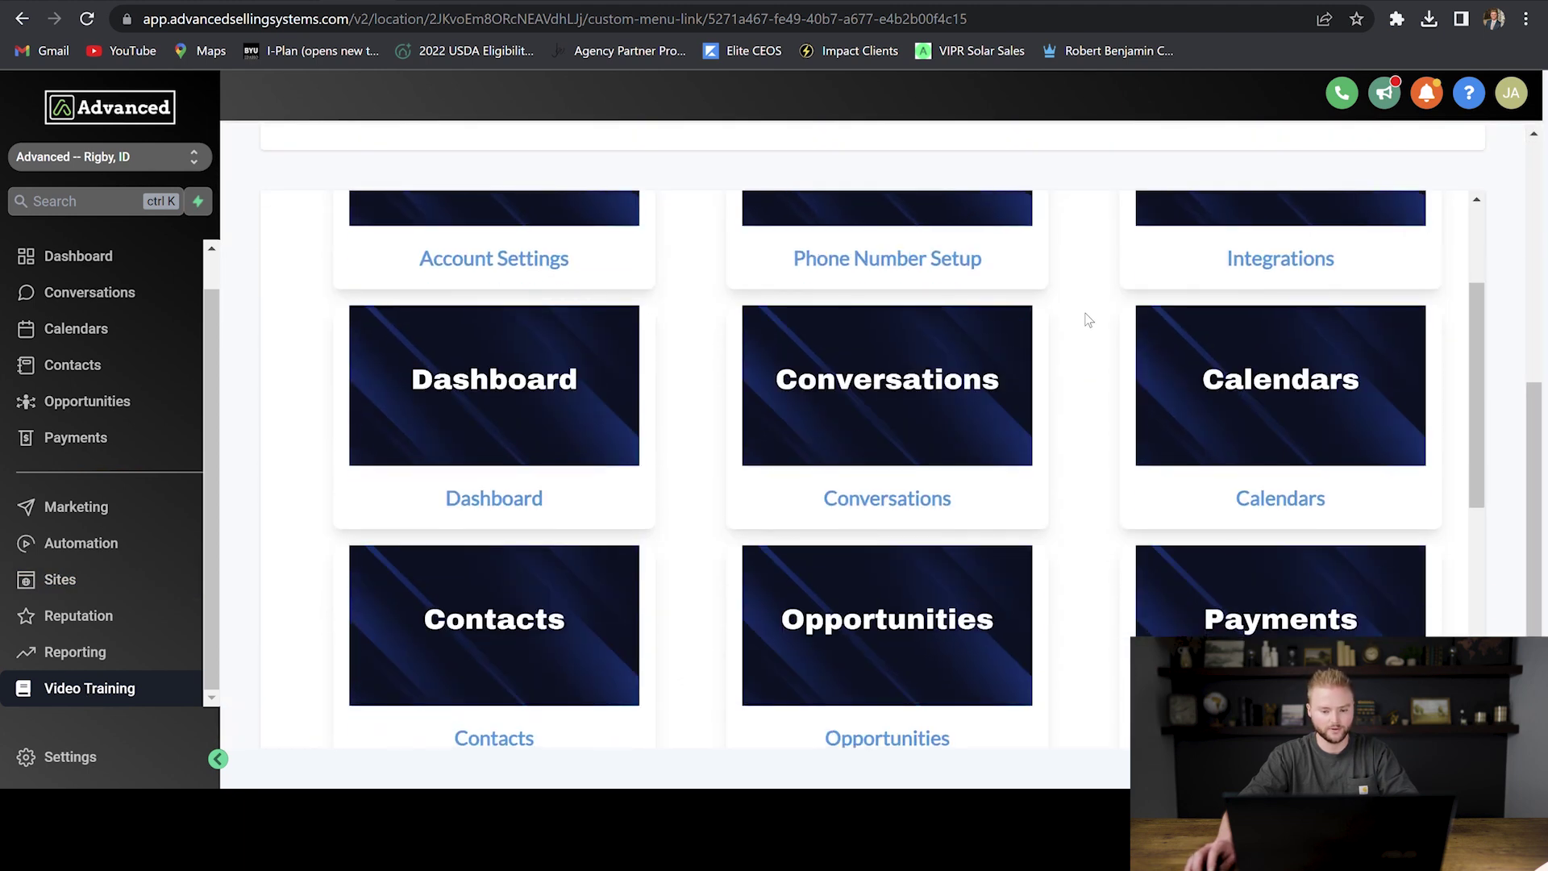
scroll(1088, 320, down, 5)
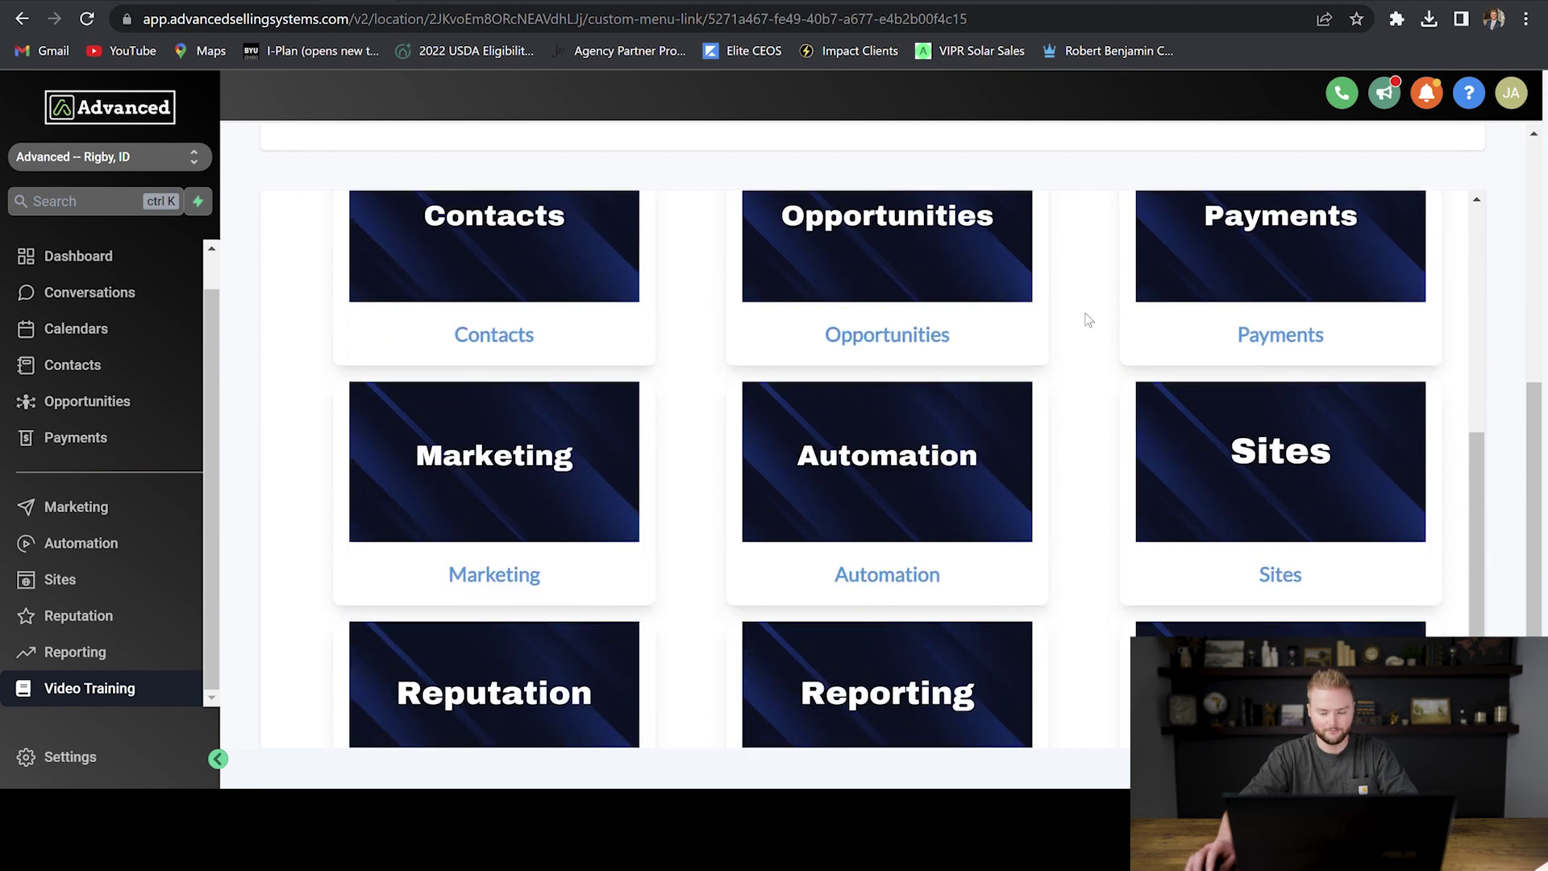
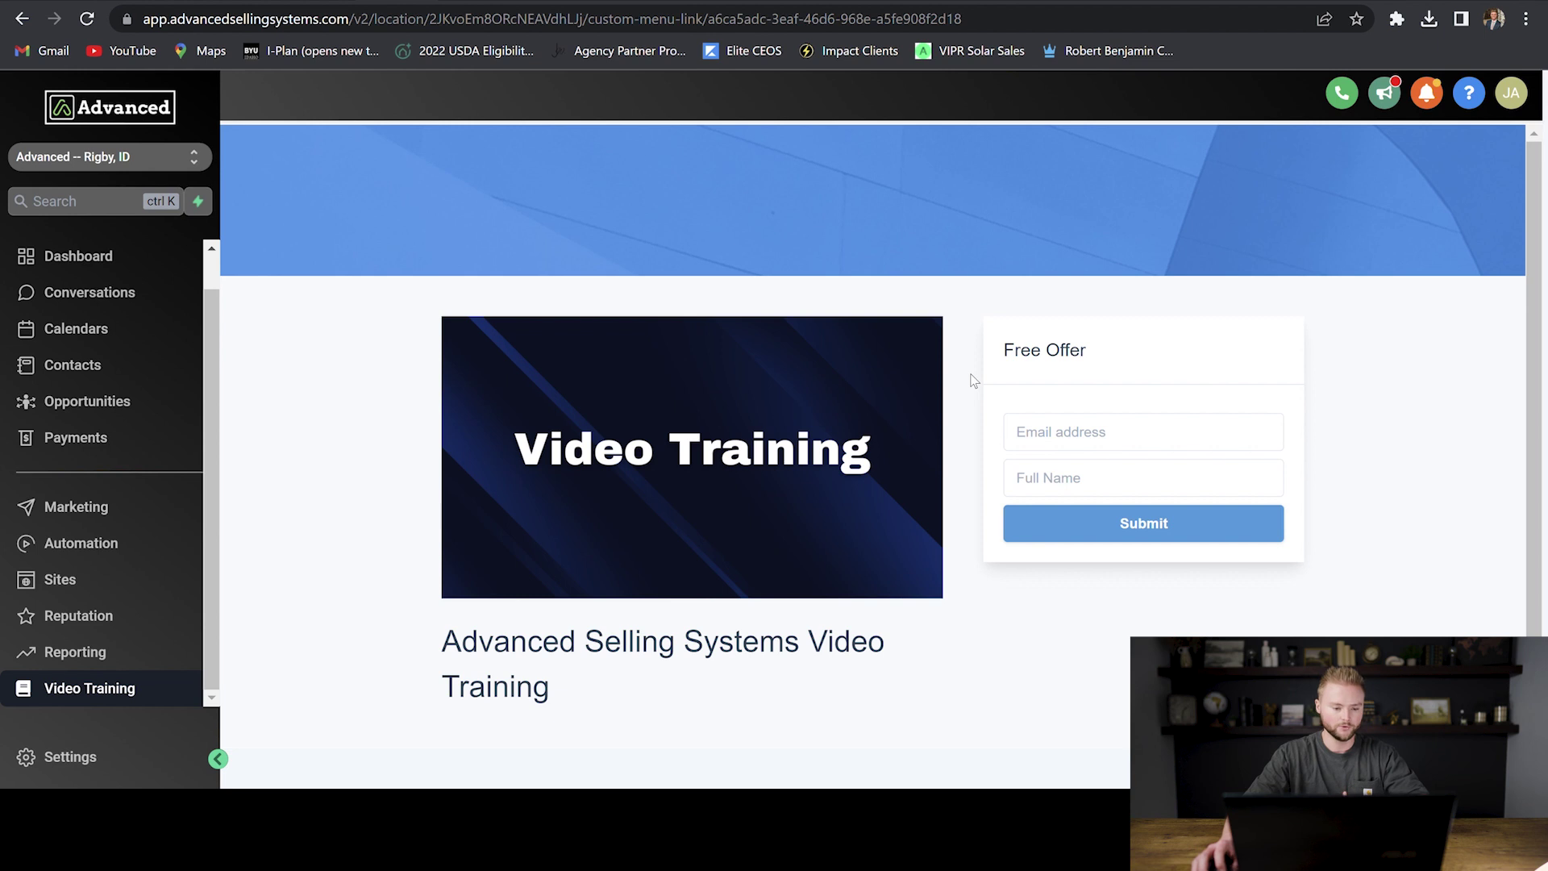
Create a new automation workflow from scratch and name it Onboarding.
click(89, 548)
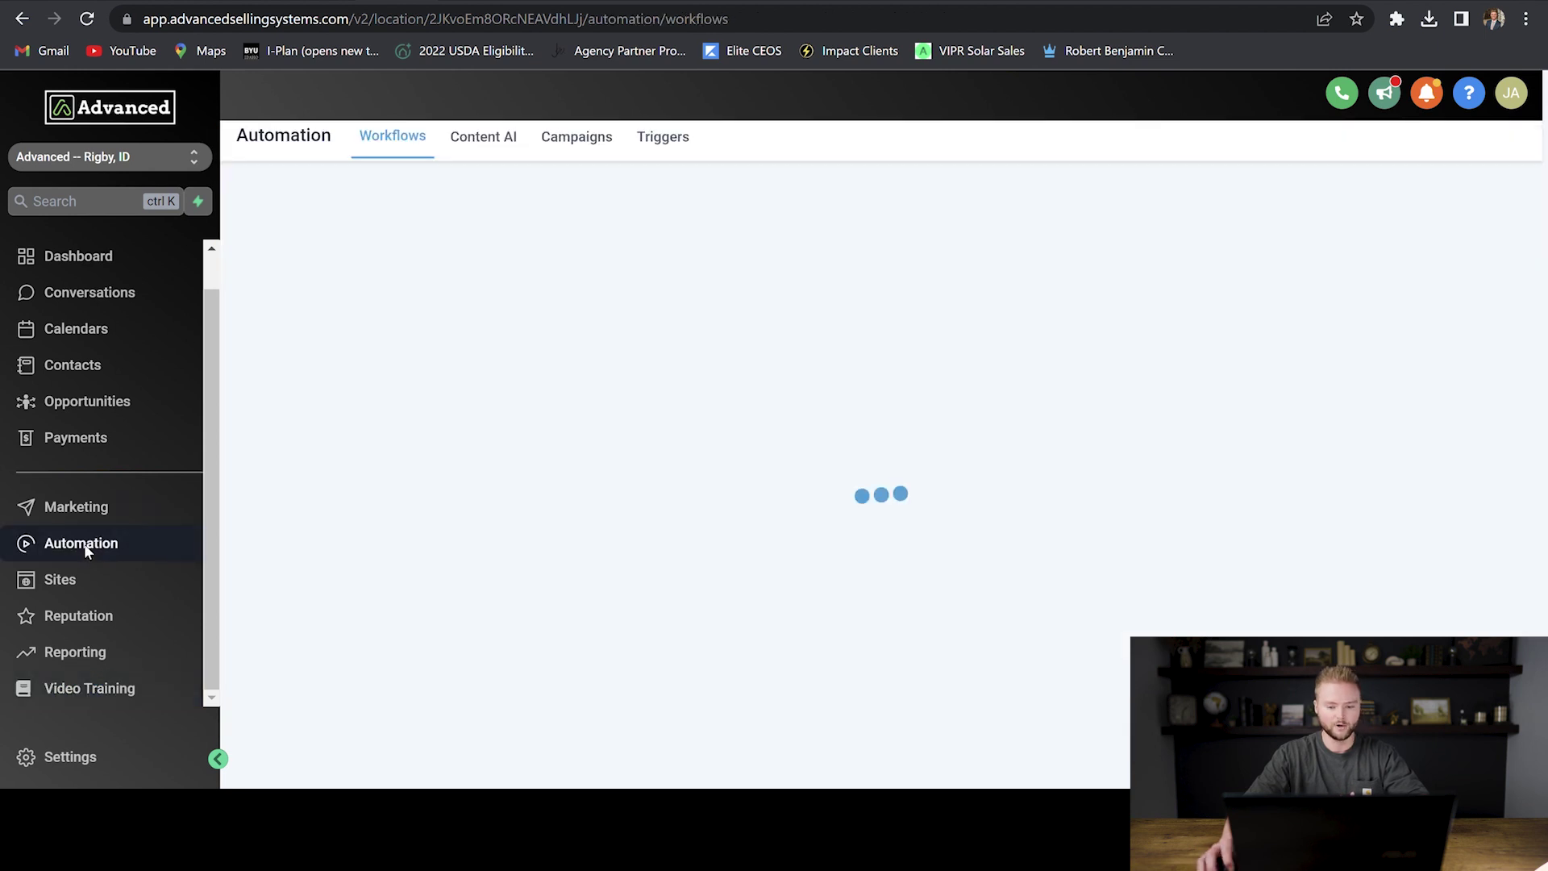
click(1384, 230)
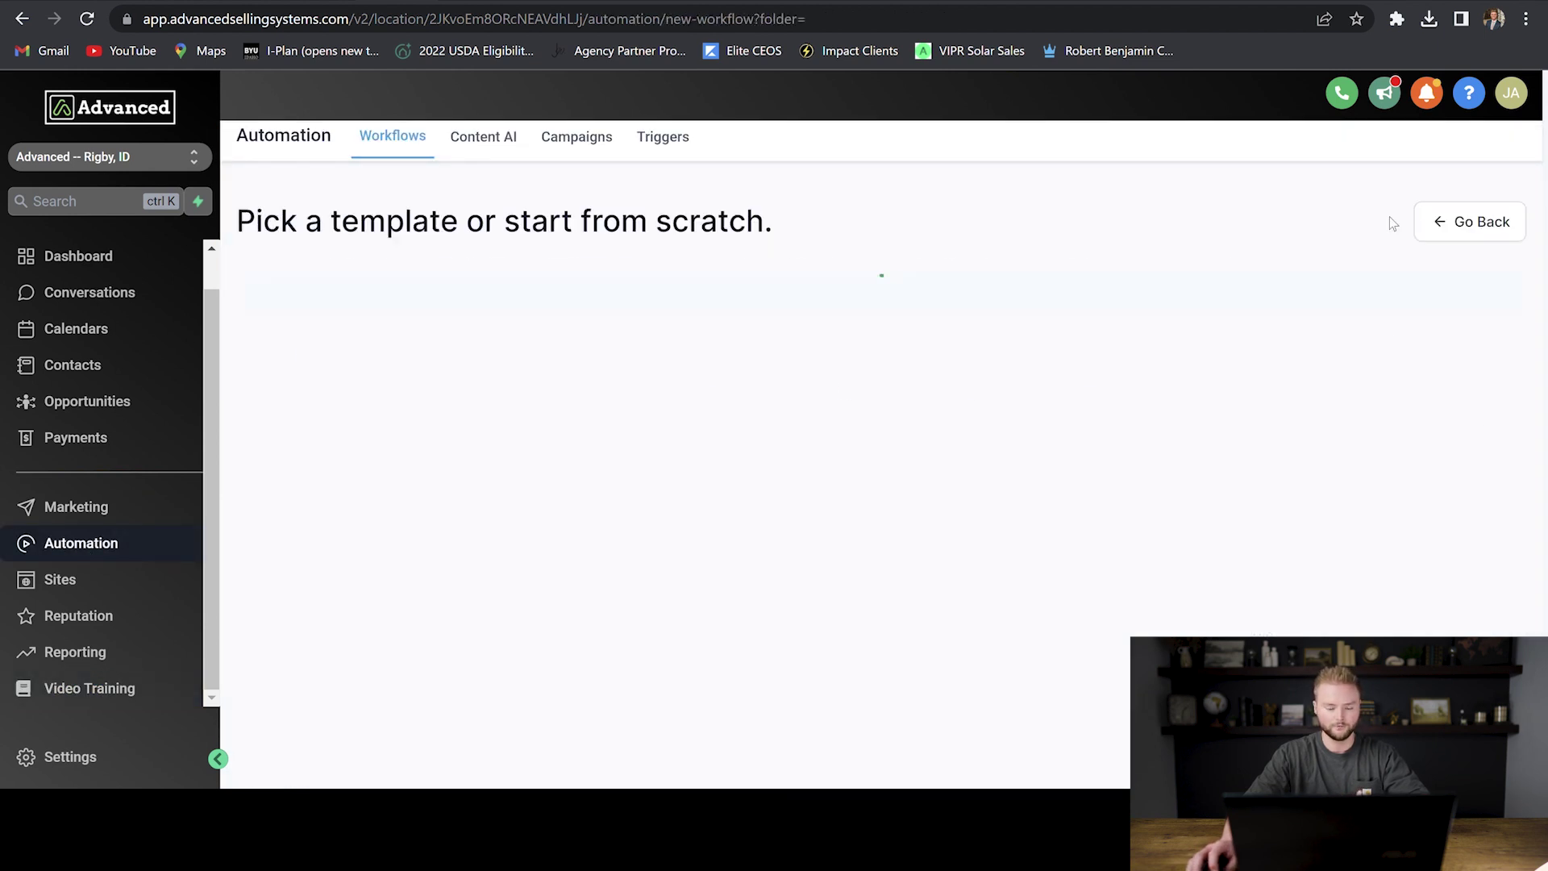
click(567, 507)
click(937, 103)
key(ctrl+a)
text(Onboarding)
key(Return)
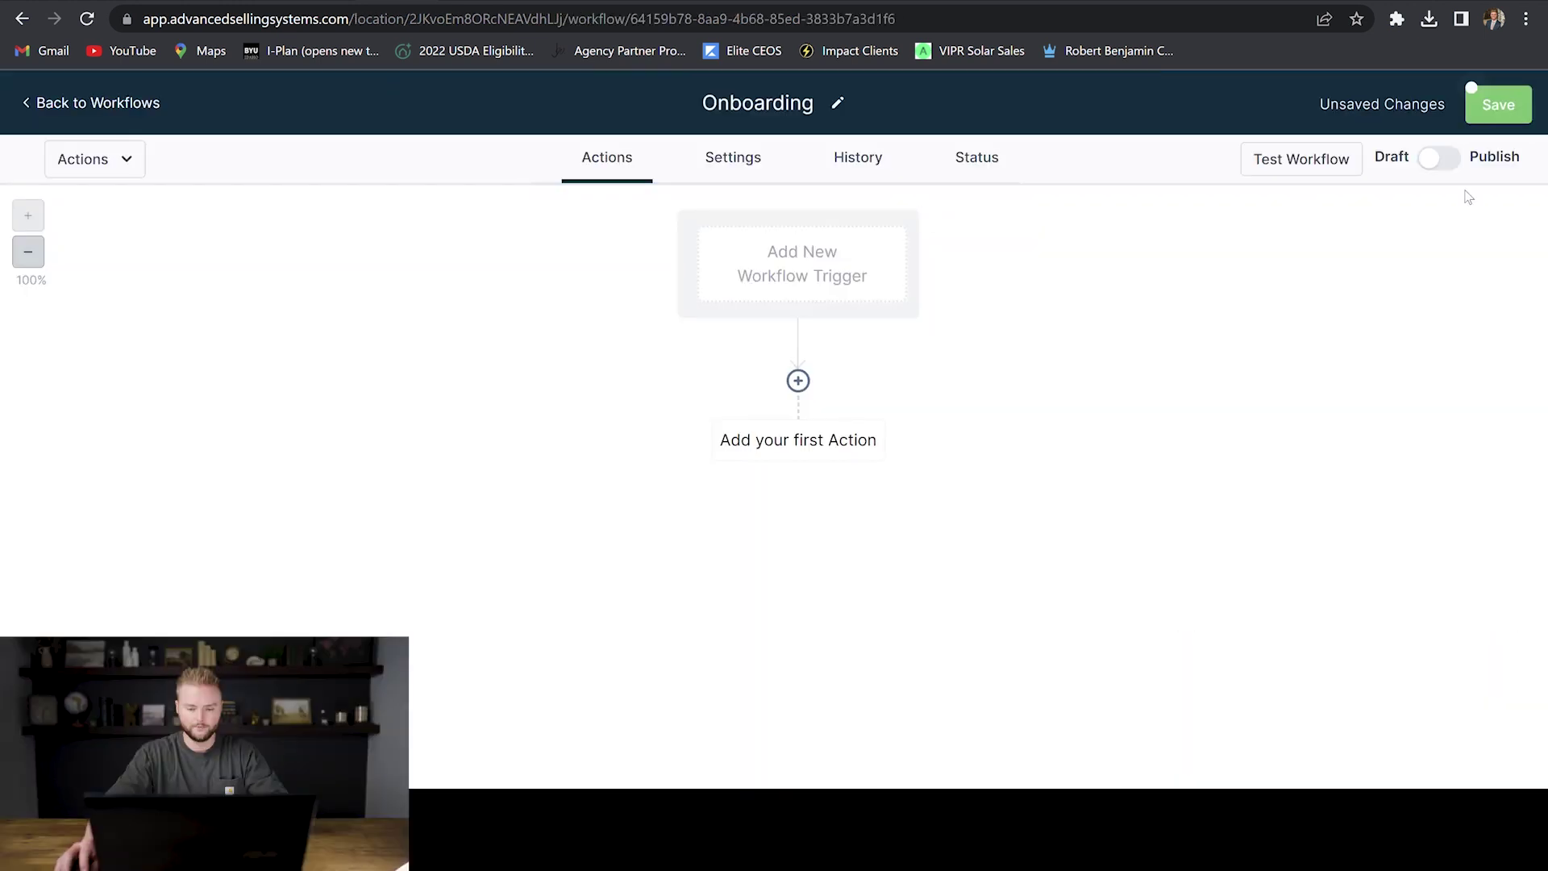
Add a Contact Tag trigger named Contact Tag "Onboarding" with a Tag Added filter for the onboard tag, and save it.
click(804, 264)
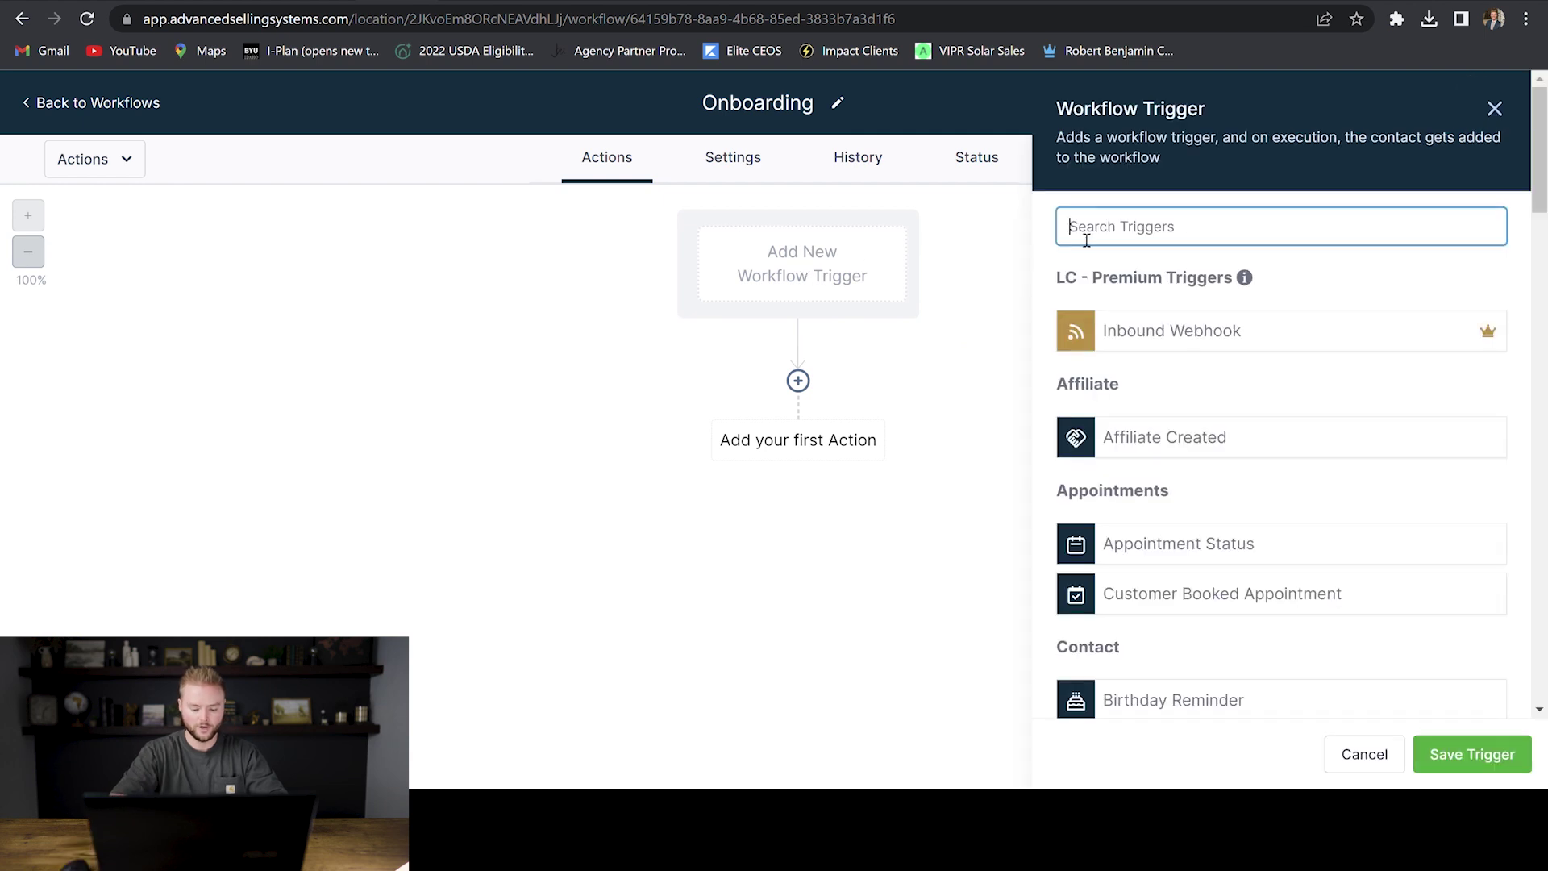
text(Conta)
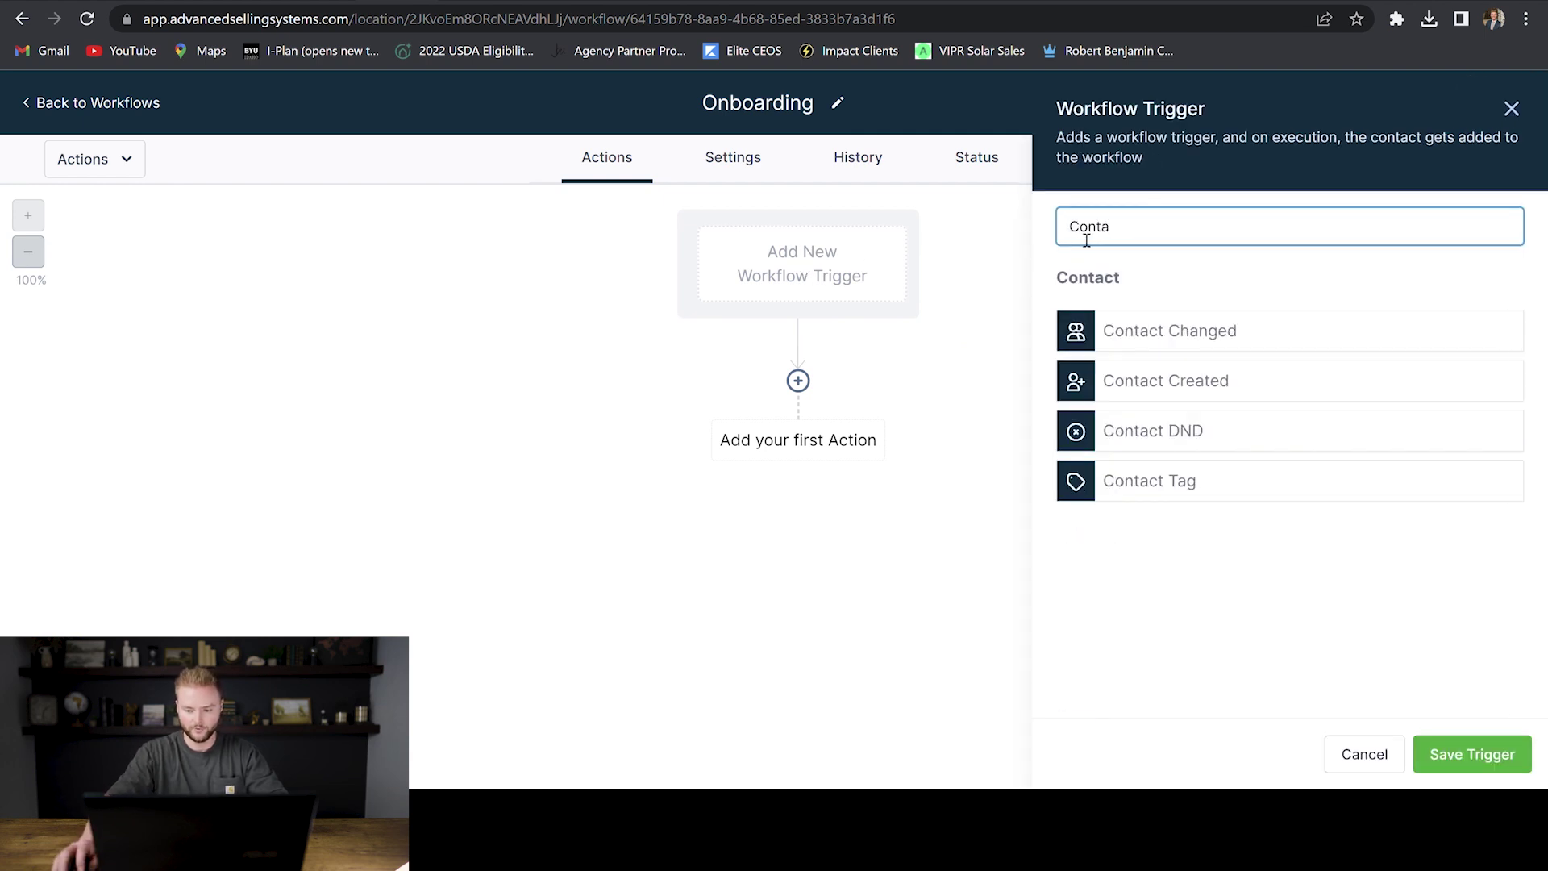
click(1164, 500)
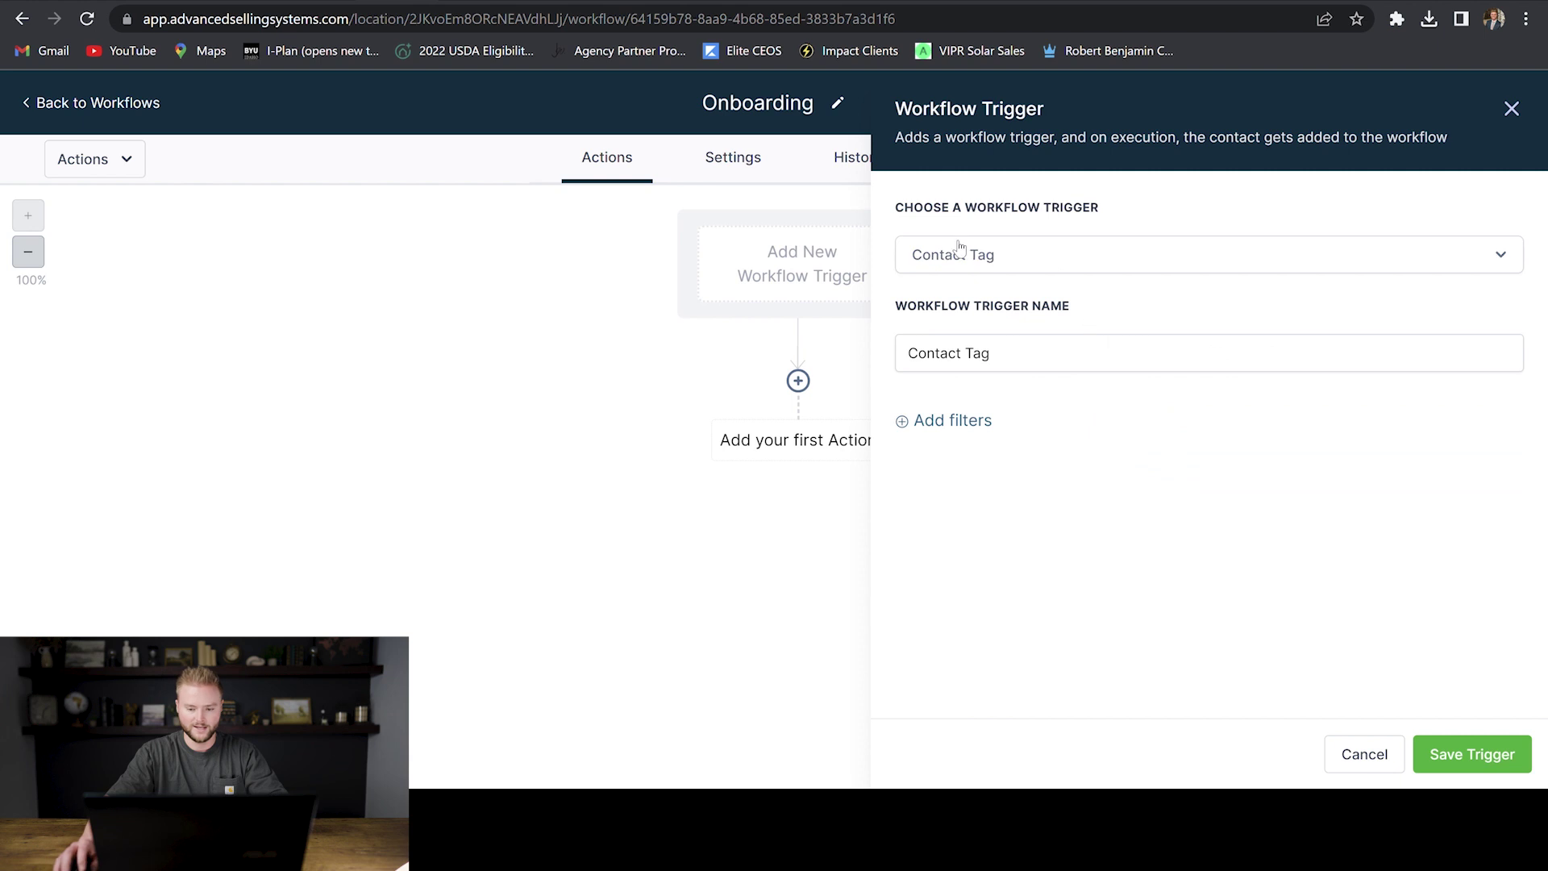
click(953, 422)
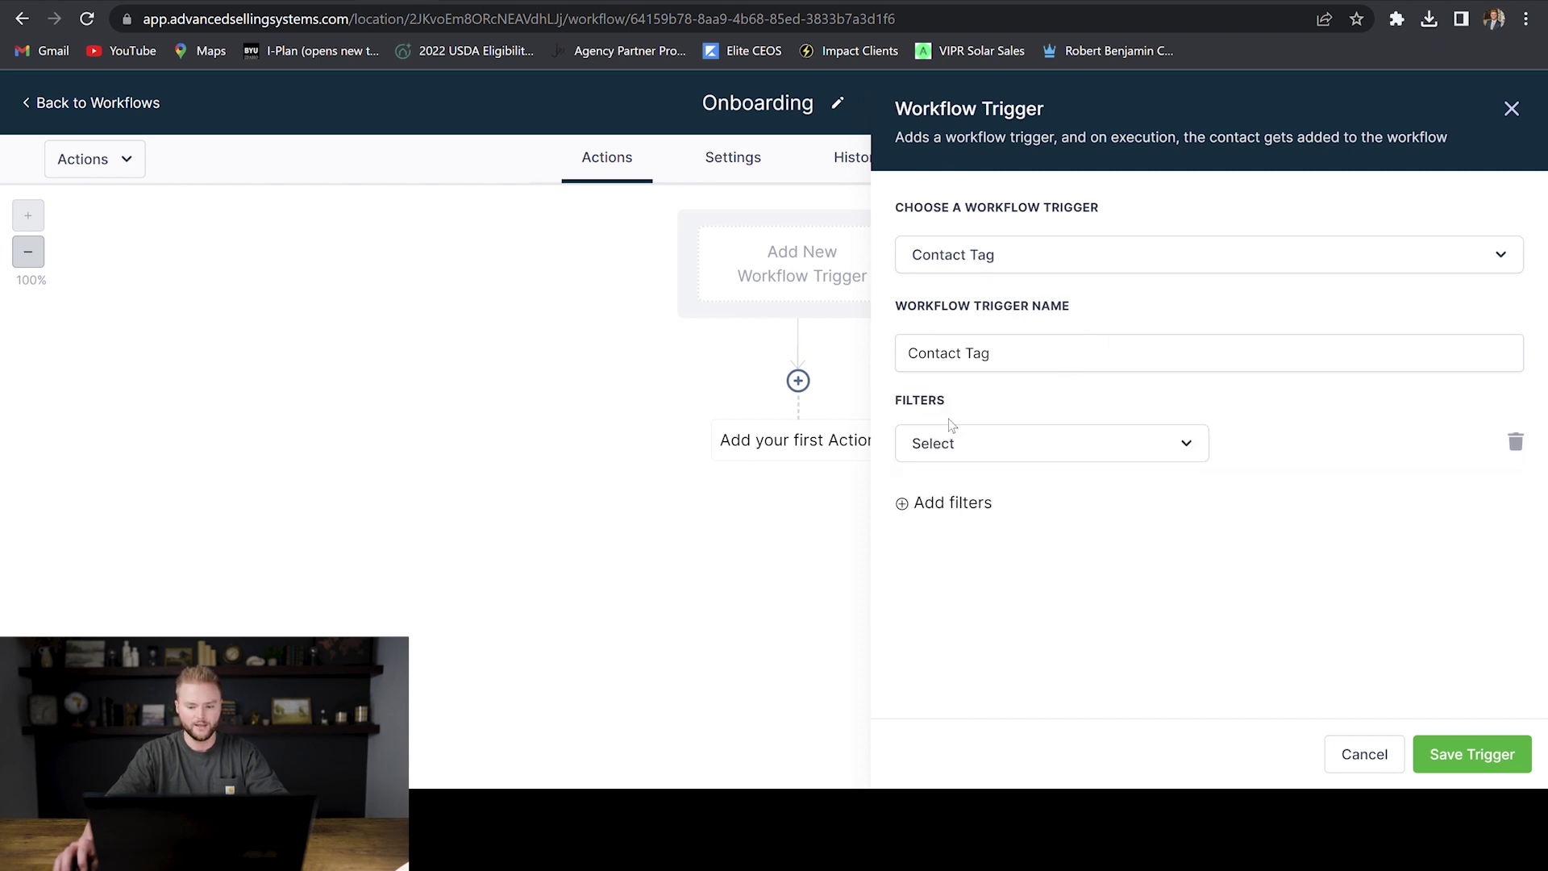
click(998, 442)
click(964, 583)
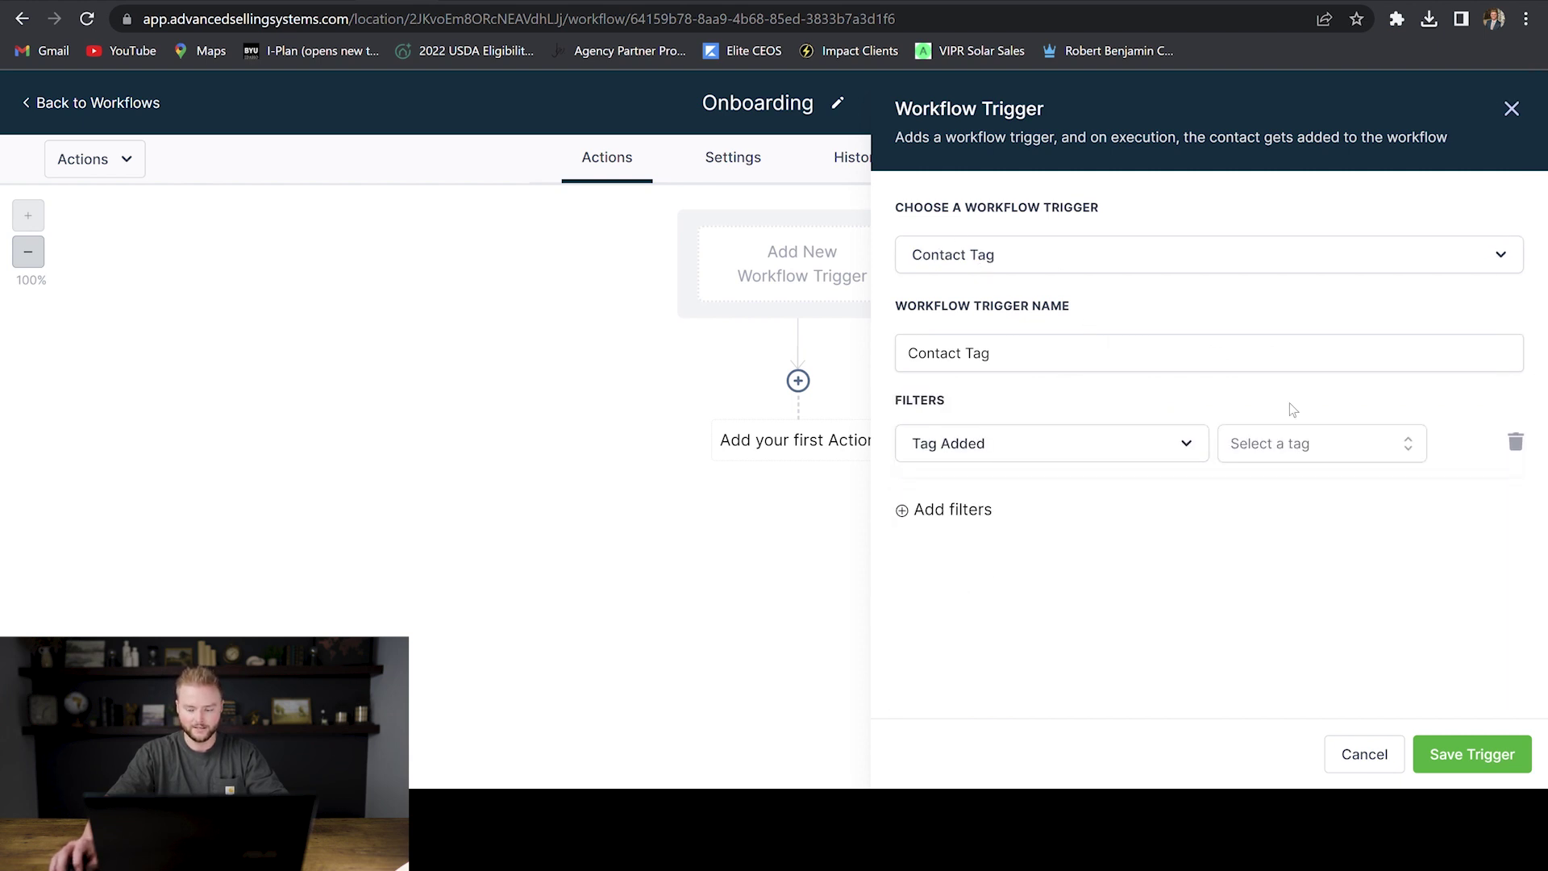
click(1288, 448)
scroll(1298, 589, down, 5)
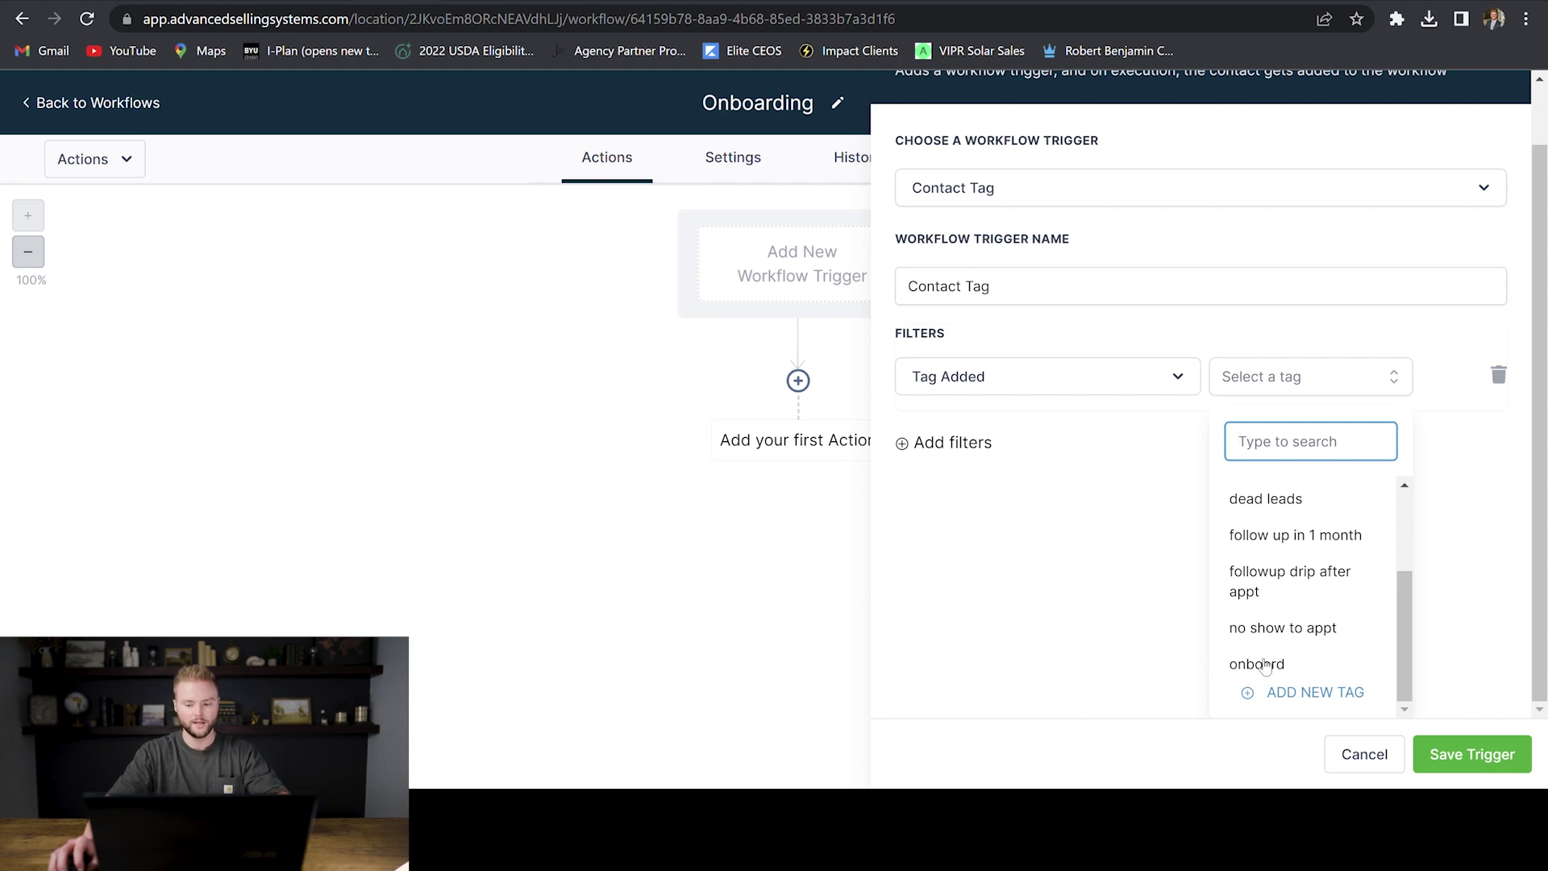
click(1264, 666)
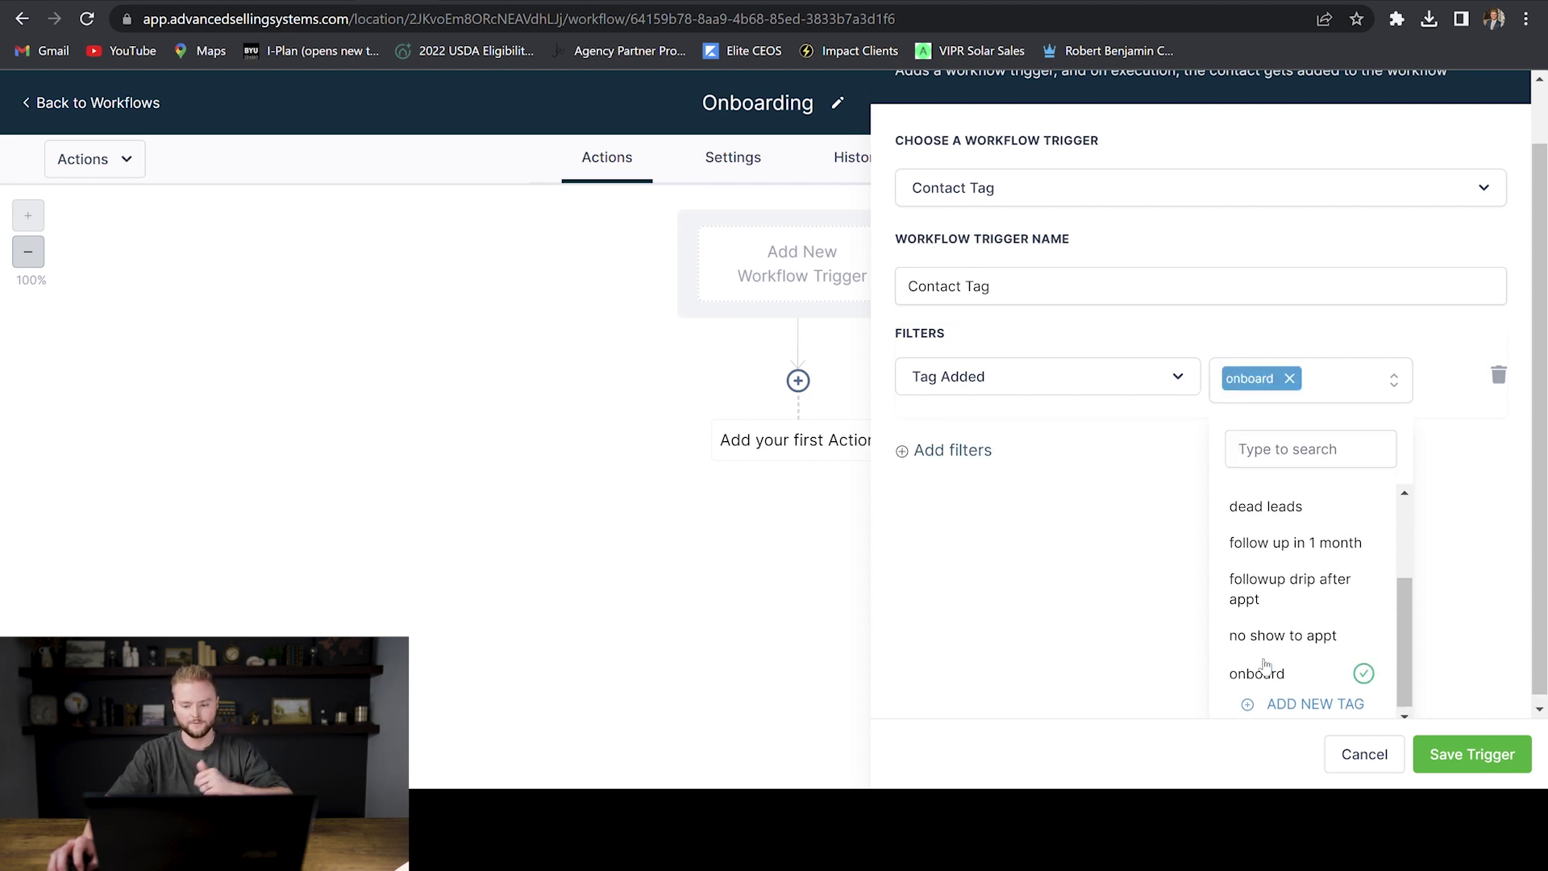
click(1472, 754)
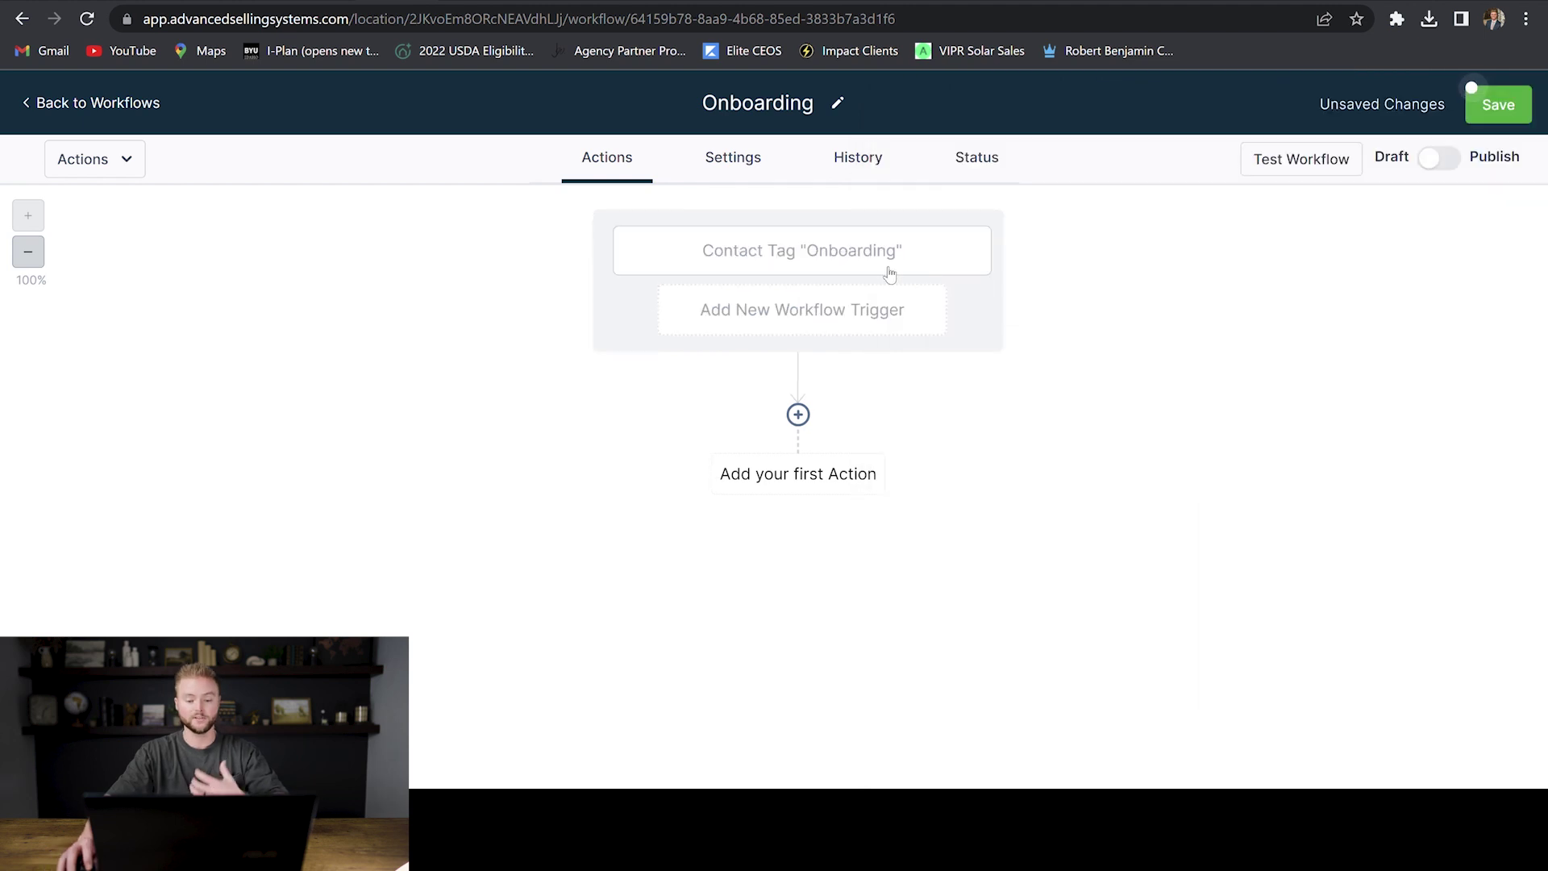
Add a Membership Grant Offer action for the Advanced Selling Systems Video Training offer, and publish and save the workflow.
click(798, 414)
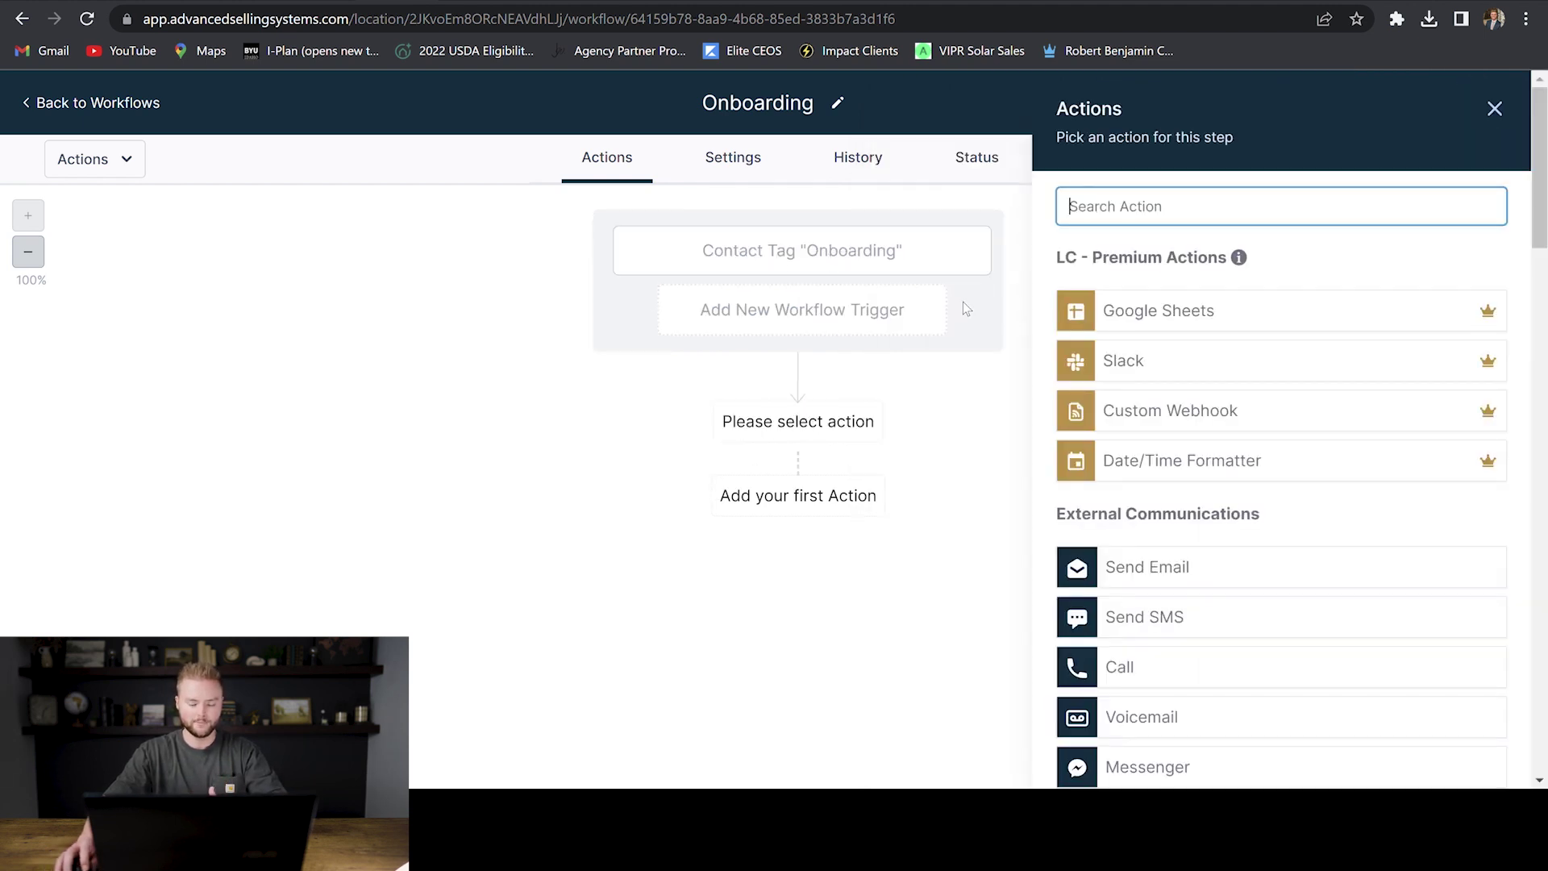
text(mem)
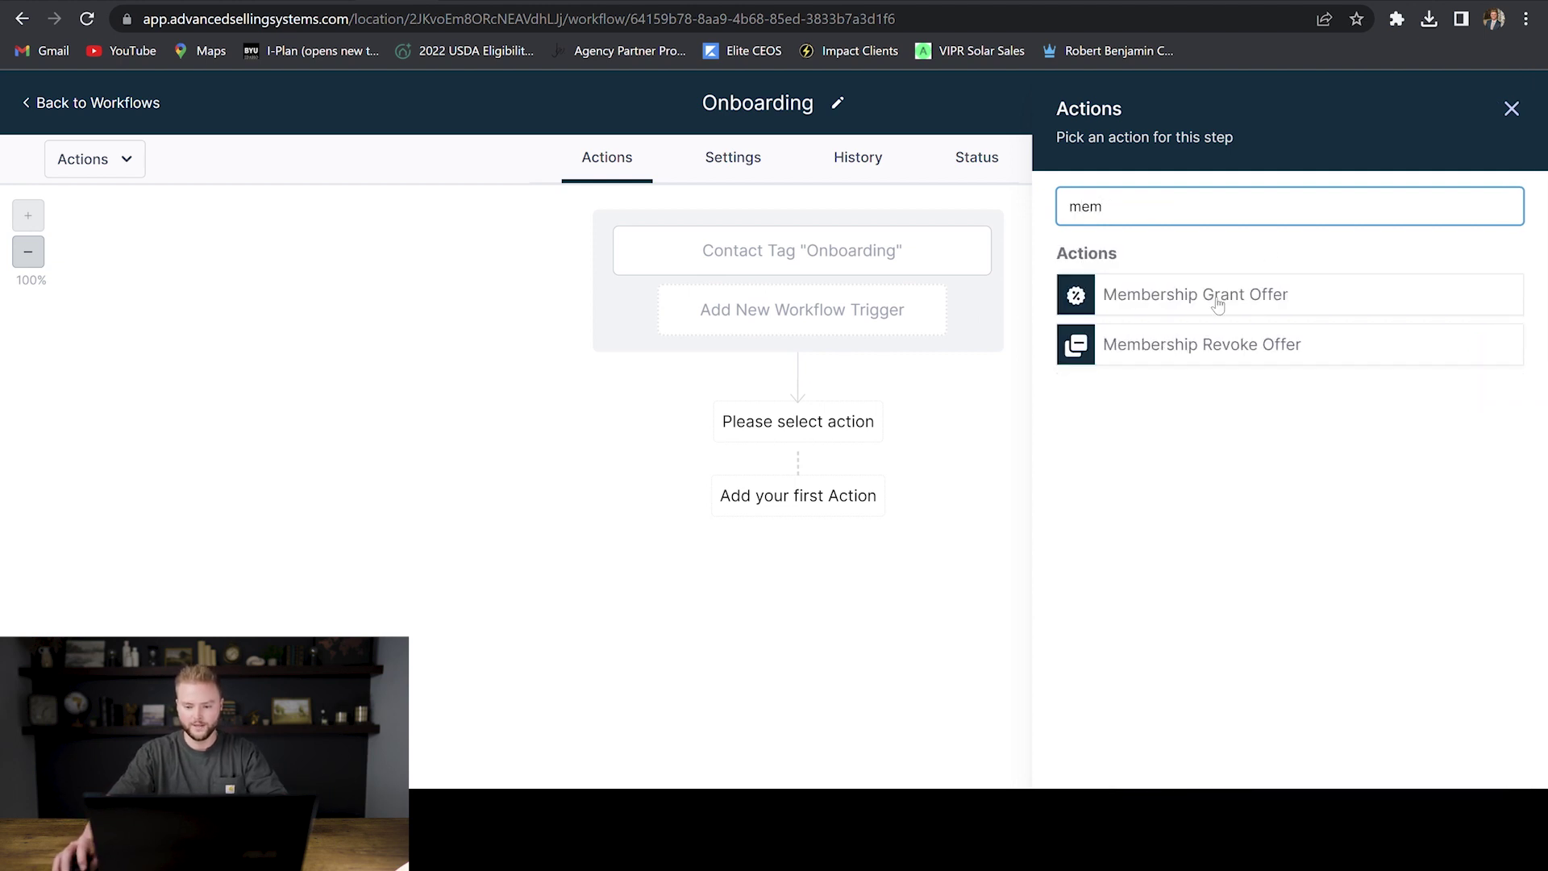
click(1213, 298)
click(1209, 337)
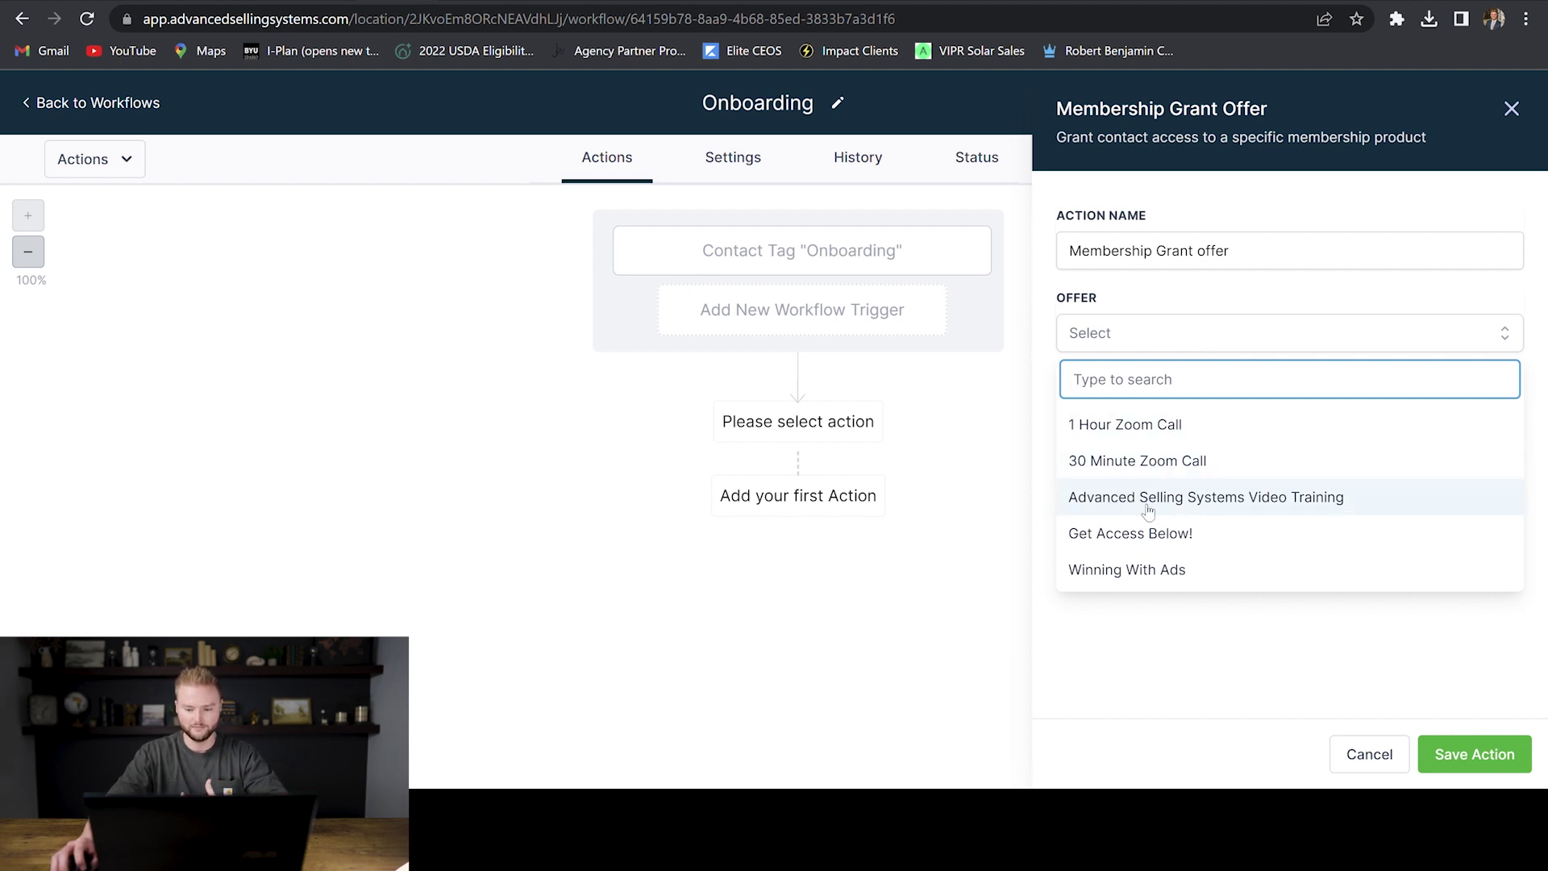
click(1273, 500)
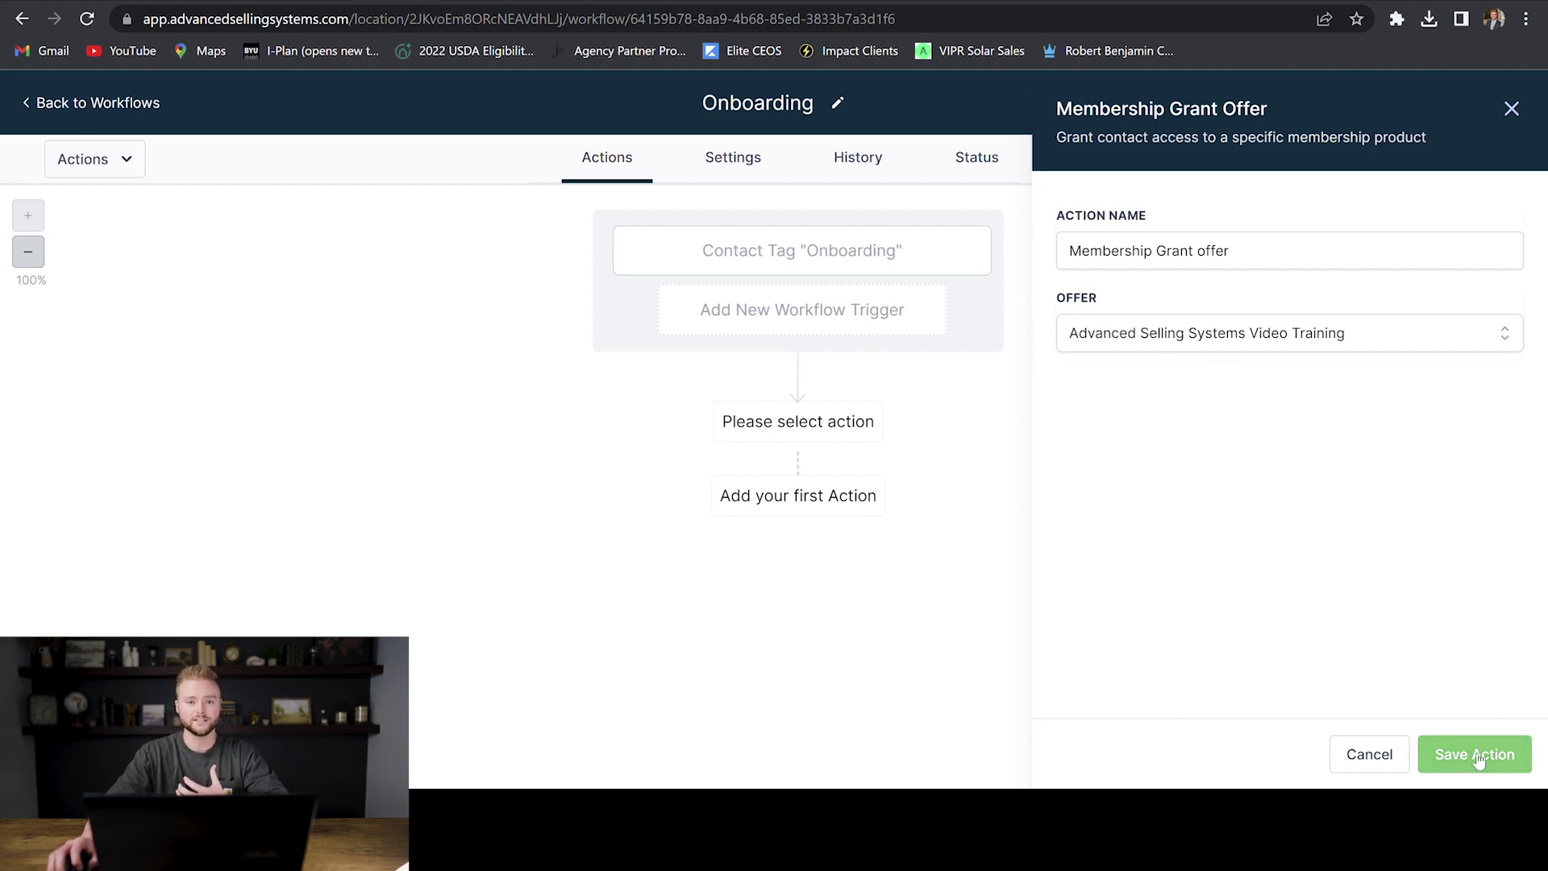
click(1477, 756)
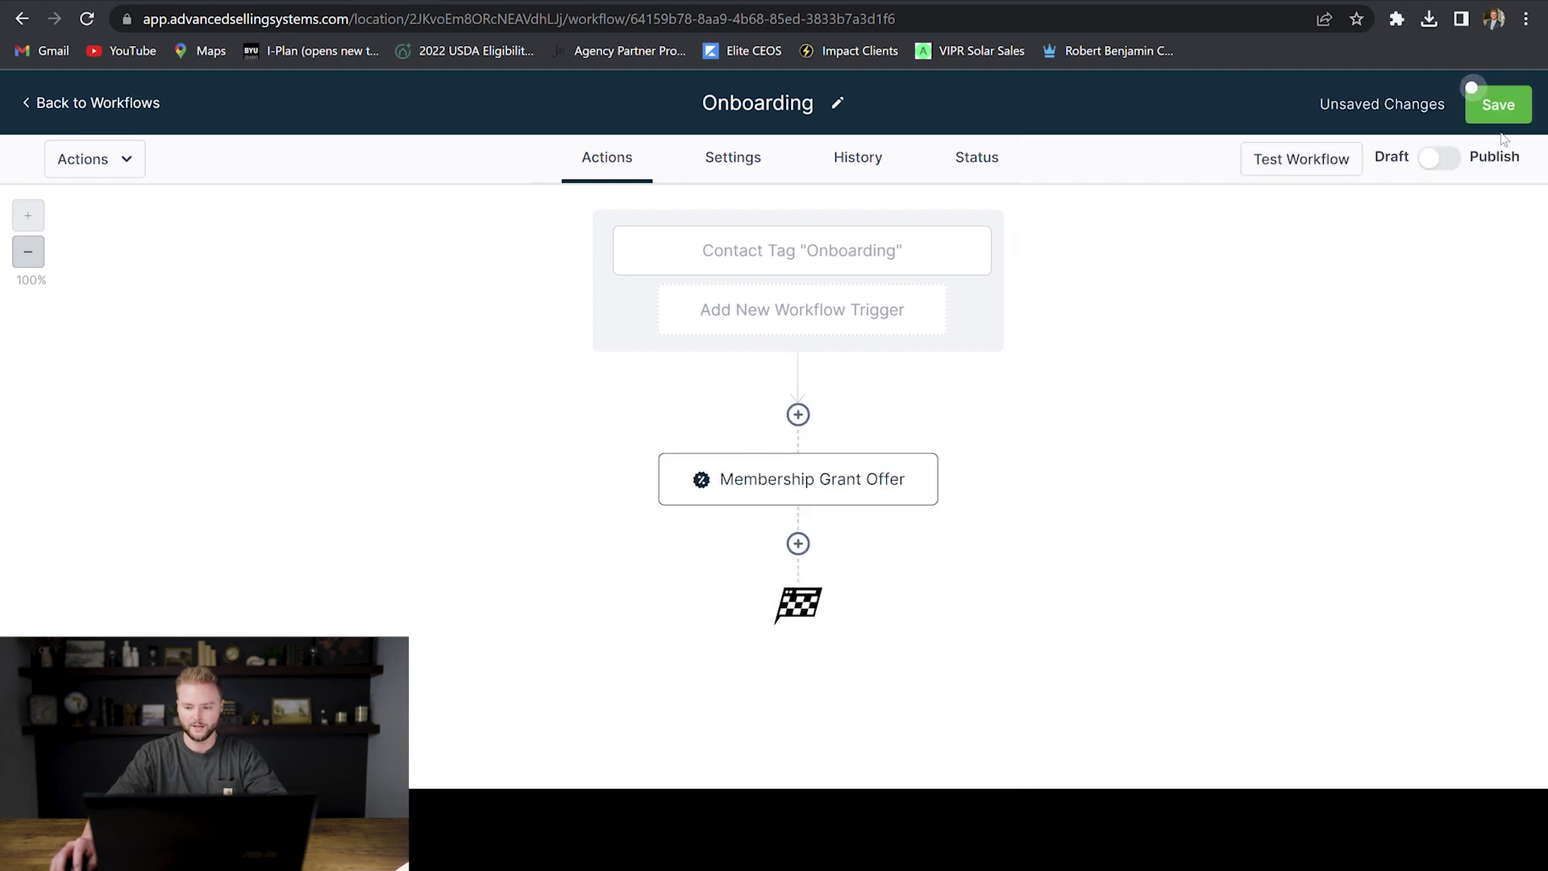
click(1445, 160)
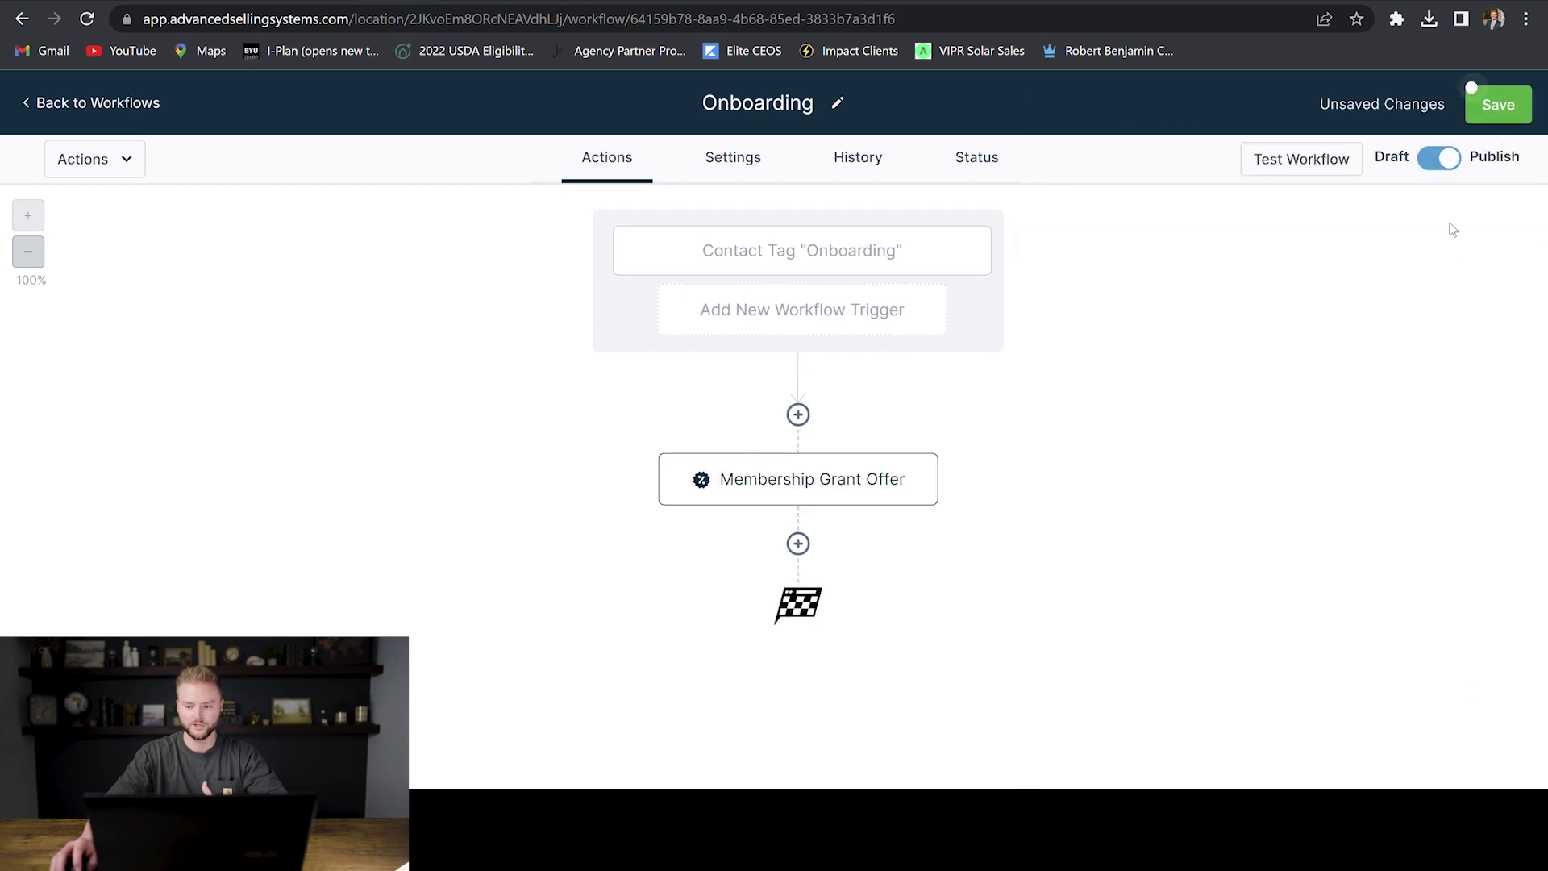
click(1508, 121)
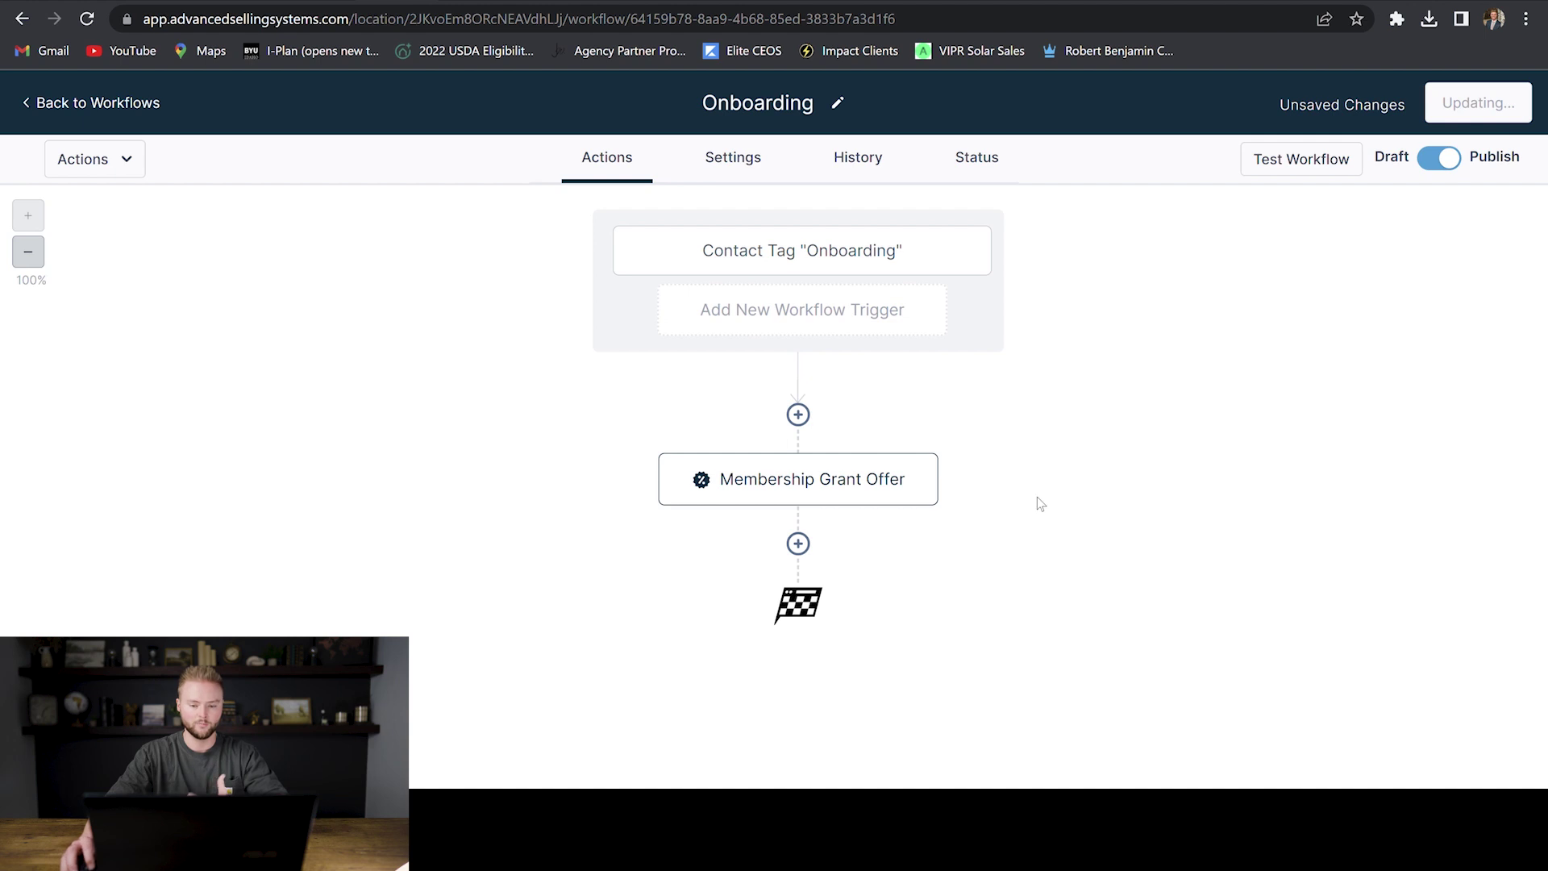